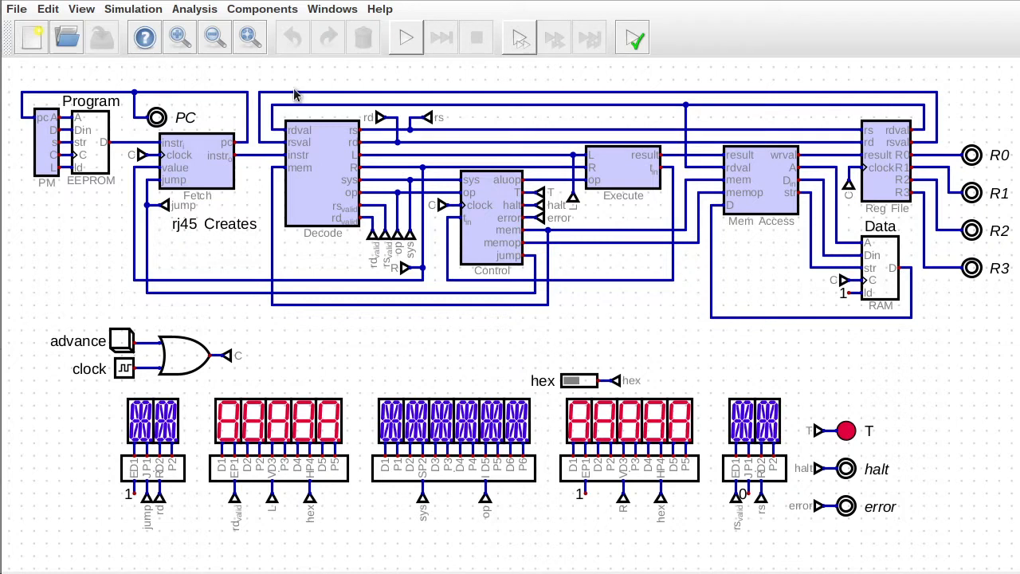
Start the simulation and advance the processor through its program one clock pulse at a time.
{"action": "left_click", "coordinate": [406, 38]}
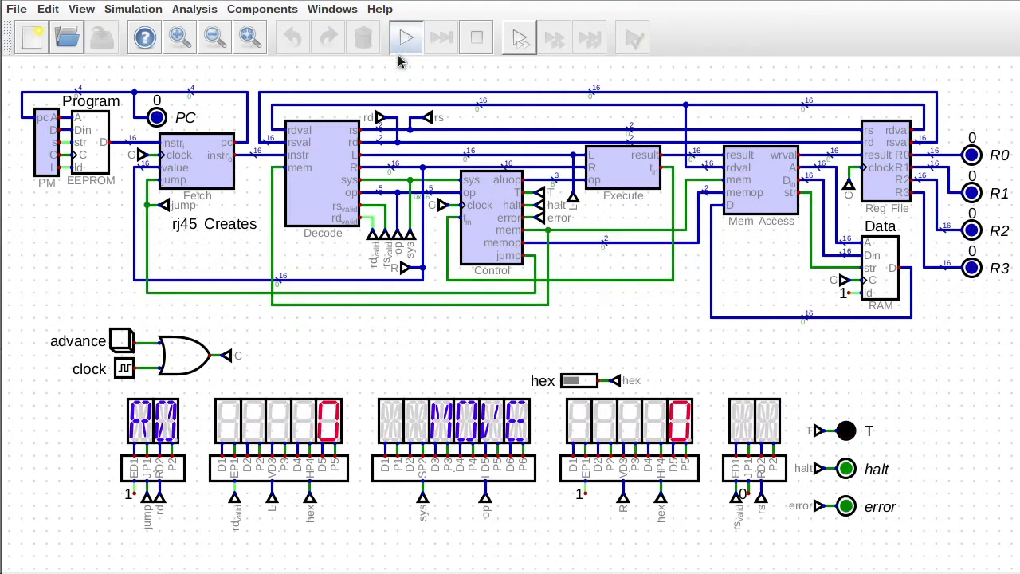
{"action": "left_click", "coordinate": [114, 348]}
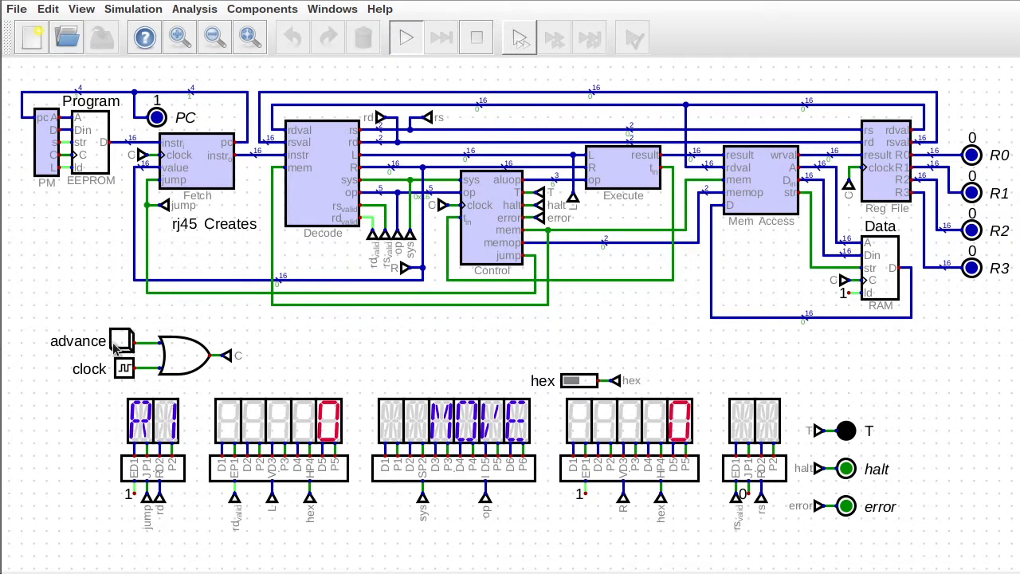
{"action": "left_click", "coordinate": [113, 348]}
{"action": "left_click", "coordinate": [114, 348]}
{"action": "left_click", "coordinate": [113, 348]}
{"action": "left_click", "coordinate": [113, 348]}
{"action": "left_click", "coordinate": [113, 348]}
{"action": "left_click", "coordinate": [113, 348]}
{"action": "left_click", "coordinate": [113, 348]}
{"action": "left_click", "coordinate": [113, 348]}
{"action": "left_click", "coordinate": [113, 349]}
{"action": "left_click", "coordinate": [113, 348]}
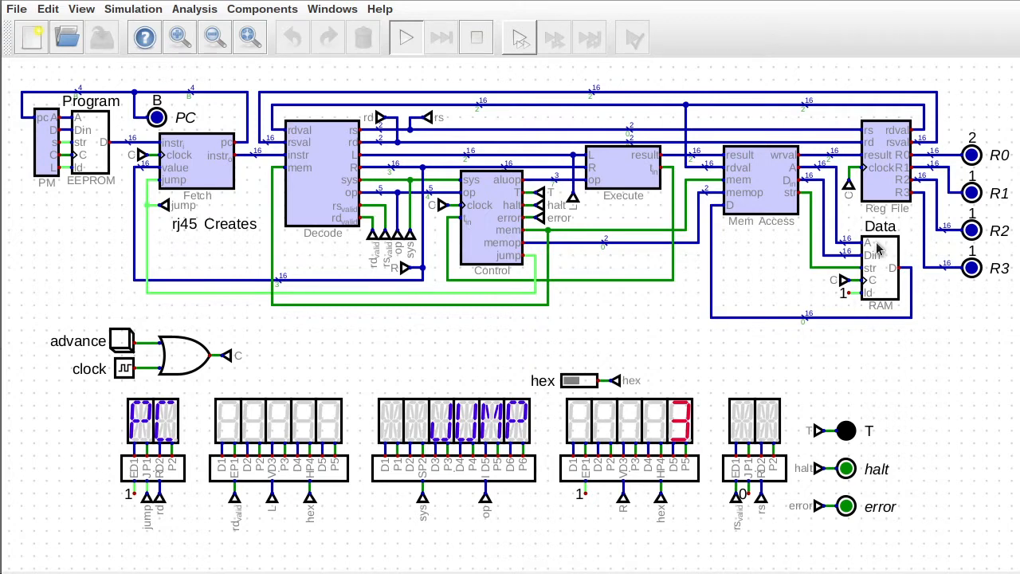
{"action": "left_click", "coordinate": [122, 342]}
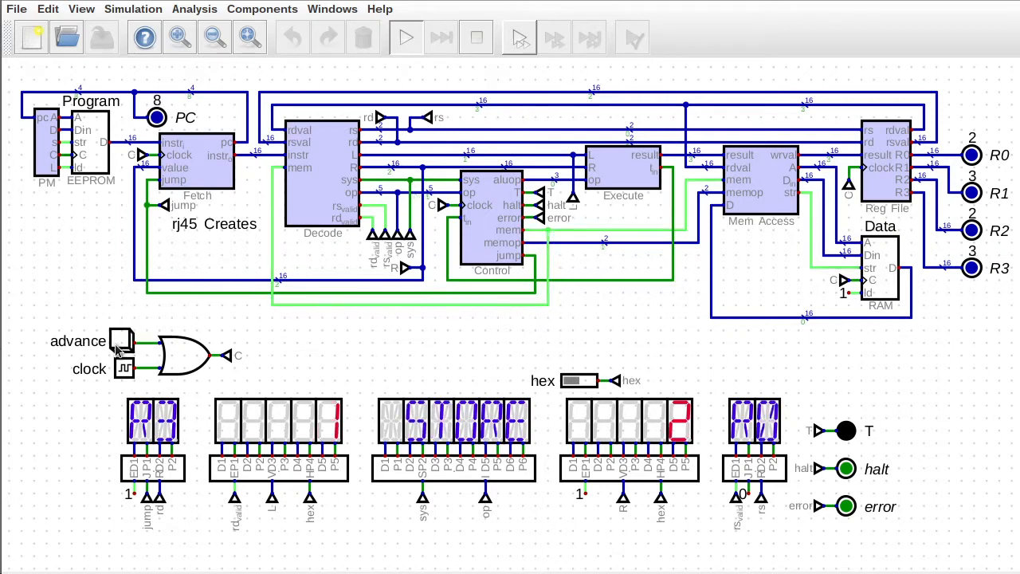
{"action": "left_click", "coordinate": [119, 343]}
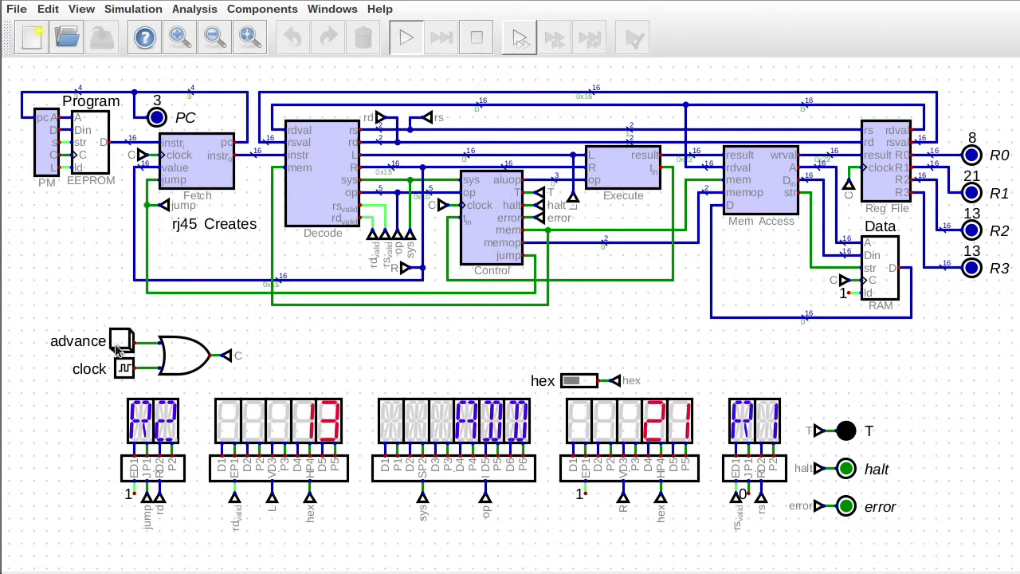
Inspect the values stored in the first row of the Data RAM, and close its contents window.
{"action": "left_click", "coordinate": [879, 267]}
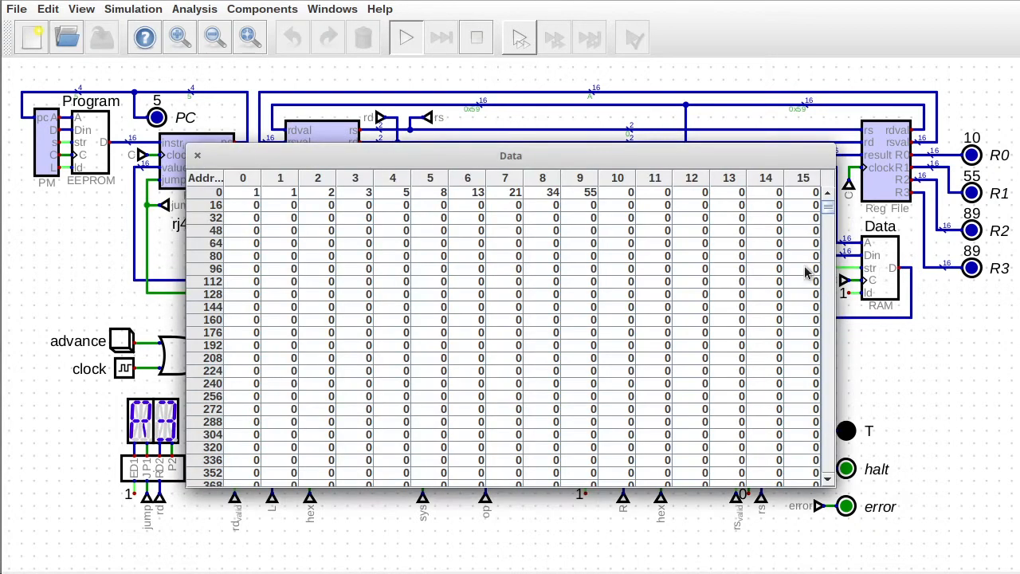
{"action": "left_click_drag", "start_coordinate": [587, 195], "coordinate": [305, 205]}
{"action": "left_click", "coordinate": [621, 193]}
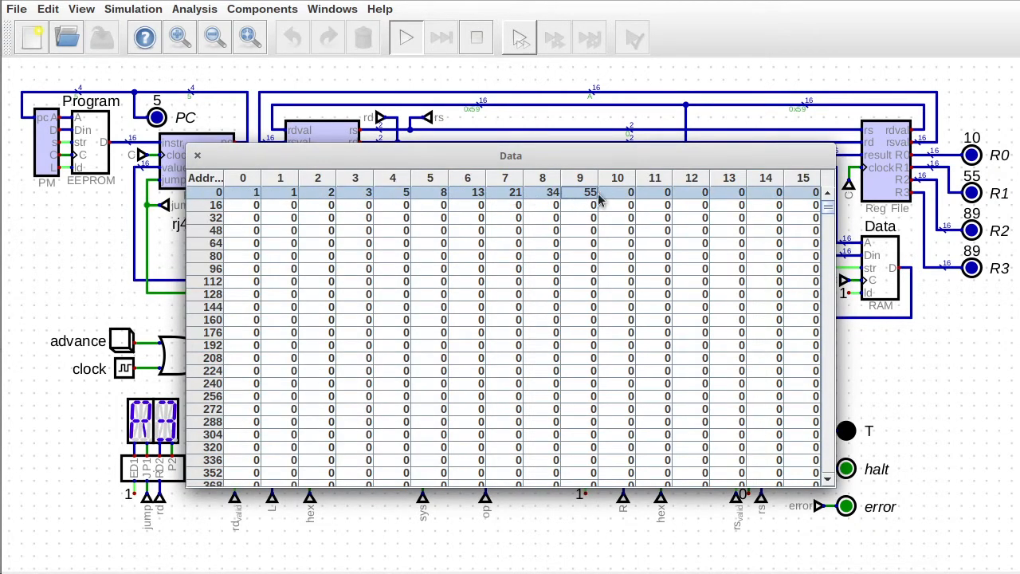
{"action": "left_click", "coordinate": [198, 156]}
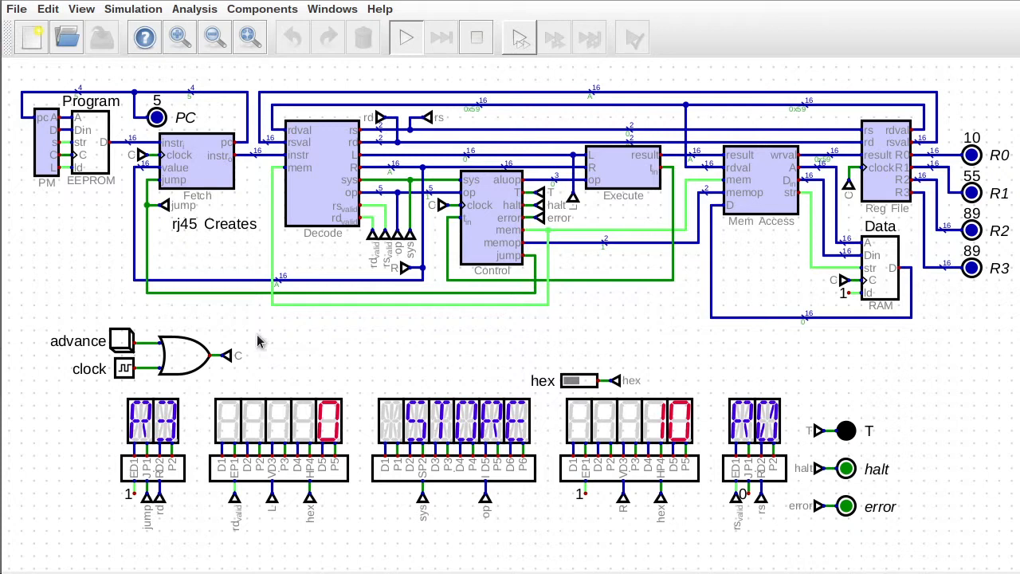
Stop the running simulation so that the processor circuit can be edited.
{"action": "left_click", "coordinate": [854, 173]}
{"action": "left_click", "coordinate": [841, 177]}
{"action": "mouse_move", "coordinate": [858, 256]}
{"action": "mouse_move", "coordinate": [828, 135]}
{"action": "left_click", "coordinate": [475, 39]}
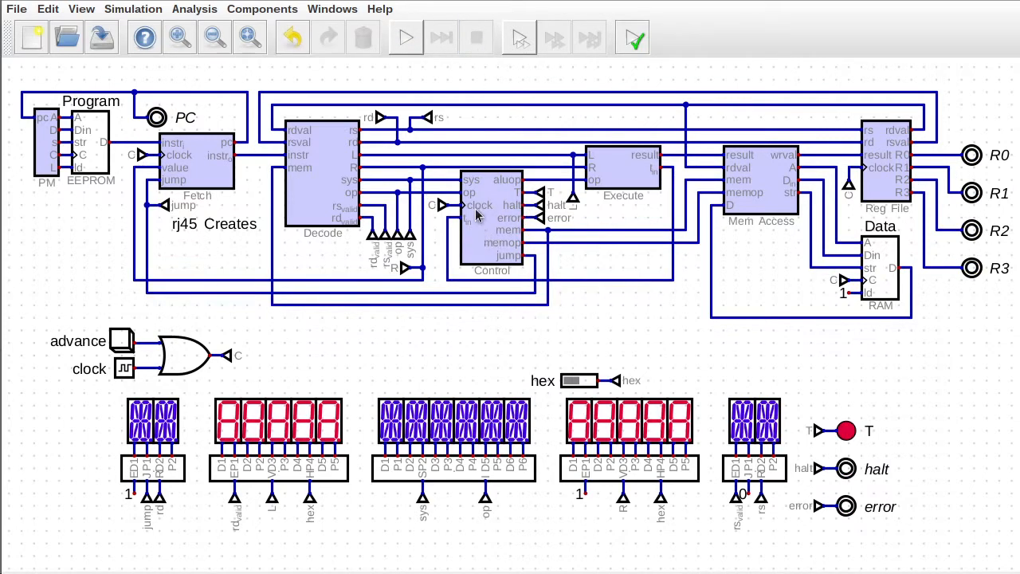
Examine the logic inside the Control block's included circuit, and close that circuit.
{"action": "right_click", "coordinate": [508, 254]}
{"action": "key", "text": "Escape"}
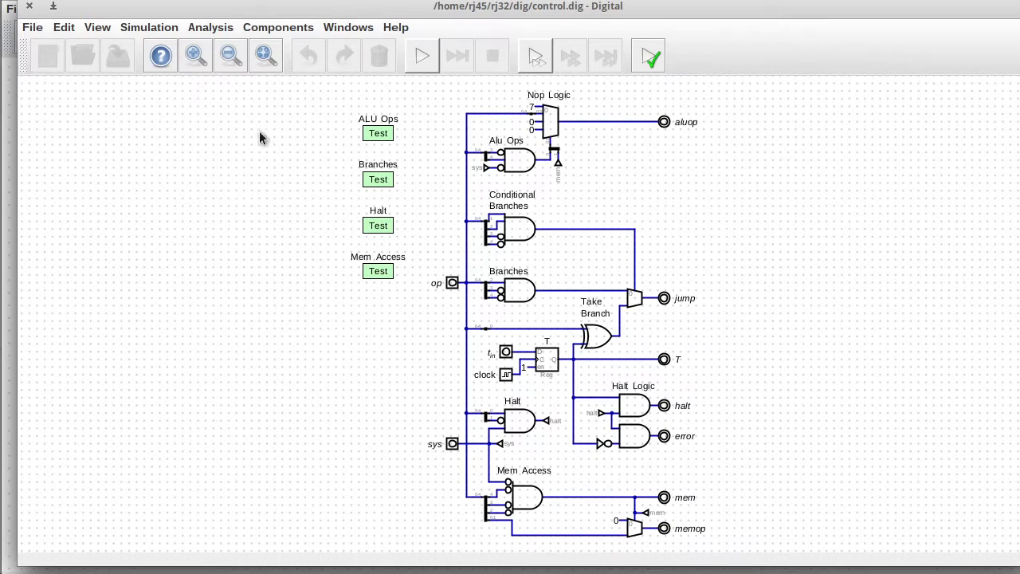
{"action": "left_click", "coordinate": [29, 7]}
Try a one-bit input component labelled stall beside the clock's OR gate, and delete it.
{"action": "left_click", "coordinate": [238, 9]}
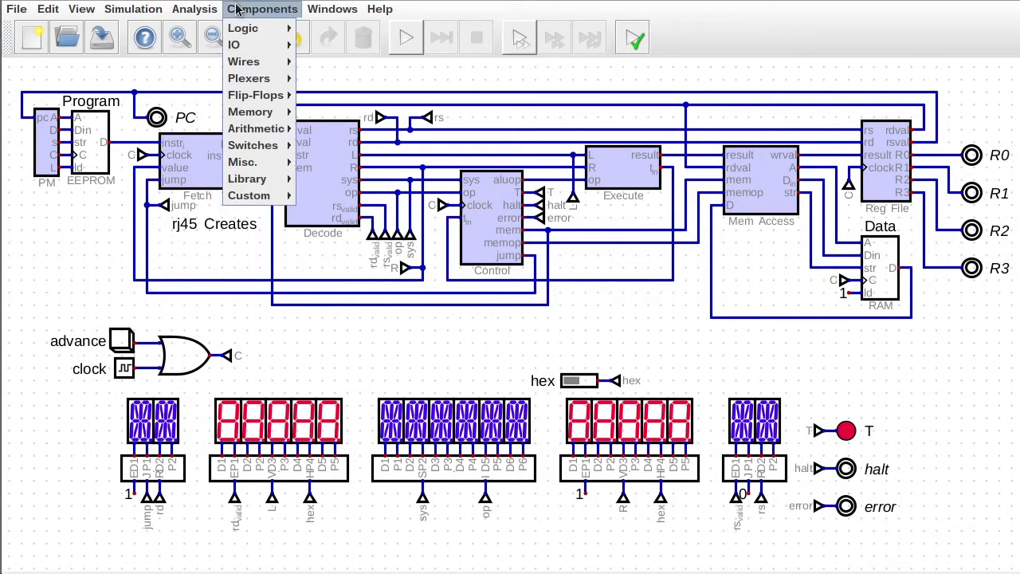
{"action": "mouse_move", "coordinate": [251, 77]}
{"action": "mouse_move", "coordinate": [253, 49]}
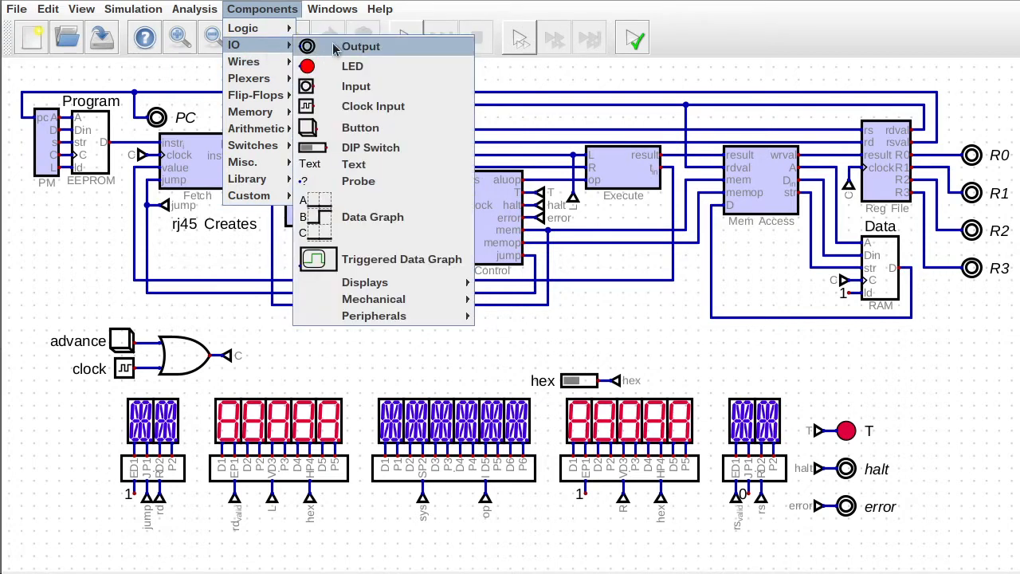
{"action": "left_click", "coordinate": [359, 46]}
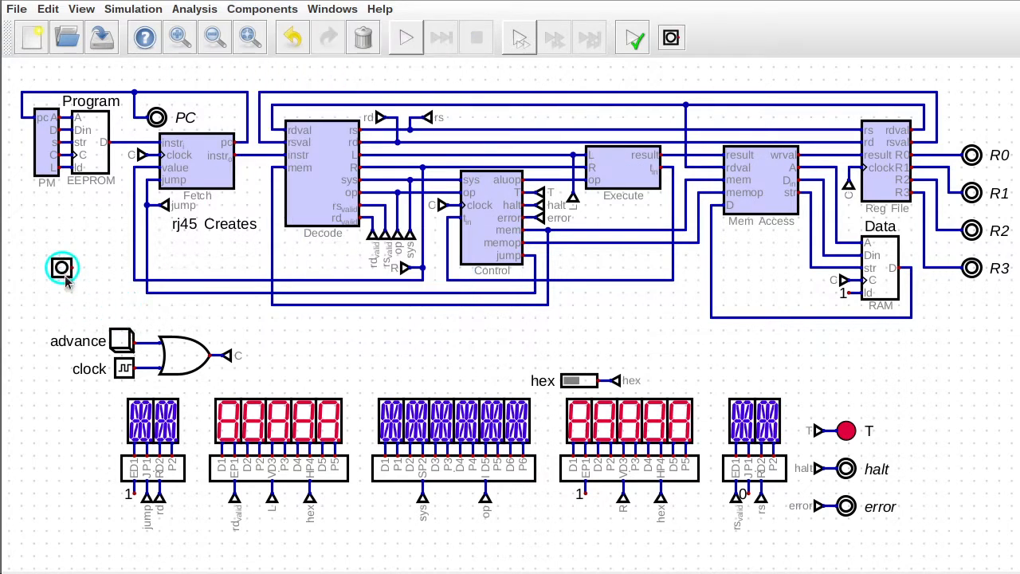
{"action": "left_click", "coordinate": [287, 368]}
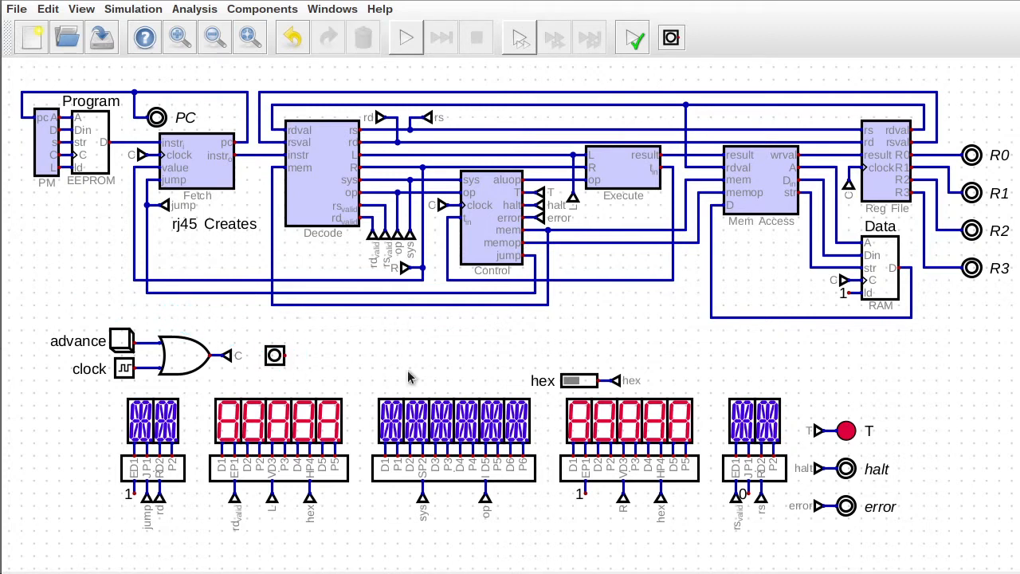
{"action": "right_click", "coordinate": [275, 360]}
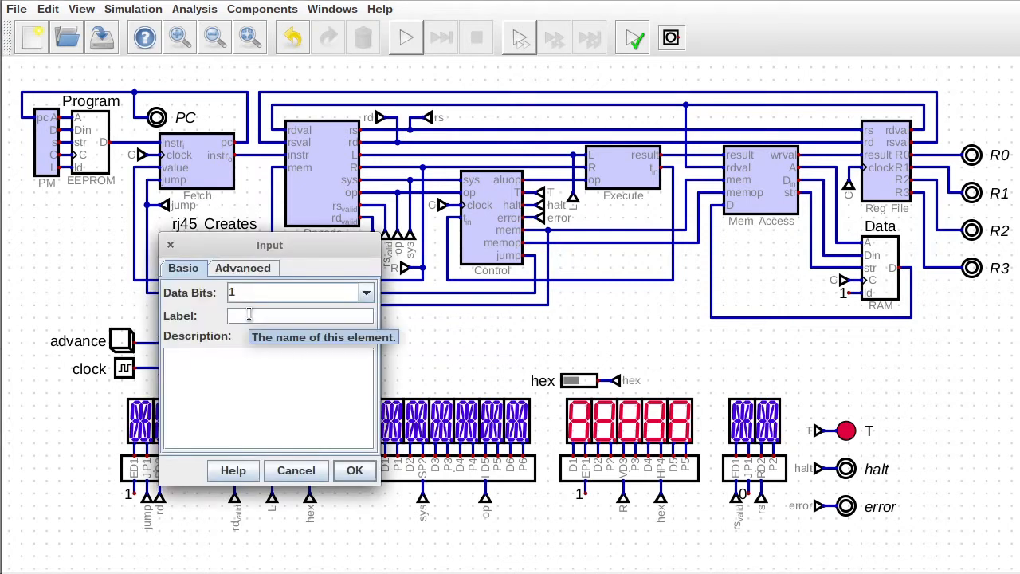
{"action": "type", "text": "stall"}
{"action": "key", "text": "Return"}
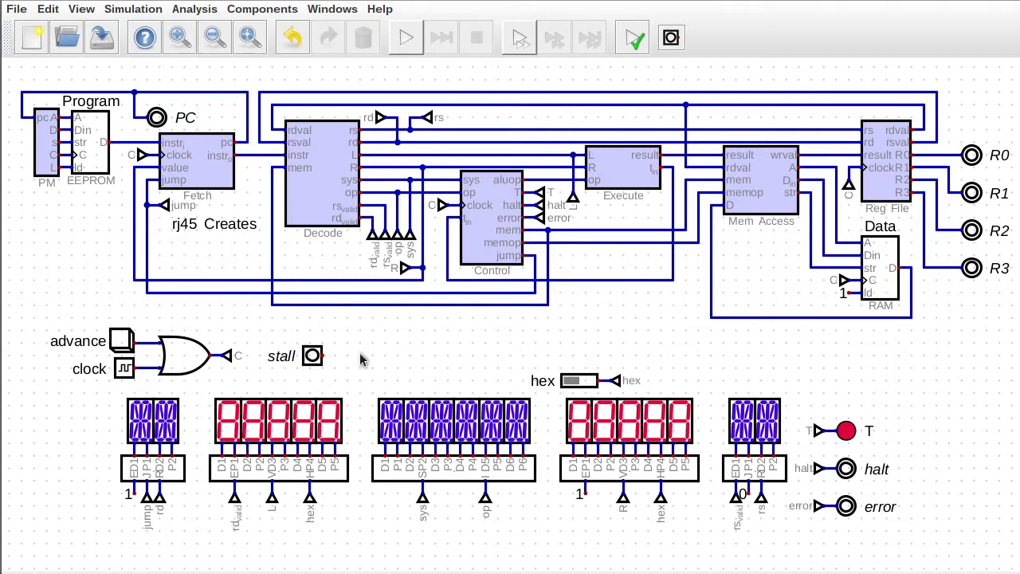
{"action": "left_click", "coordinate": [313, 356]}
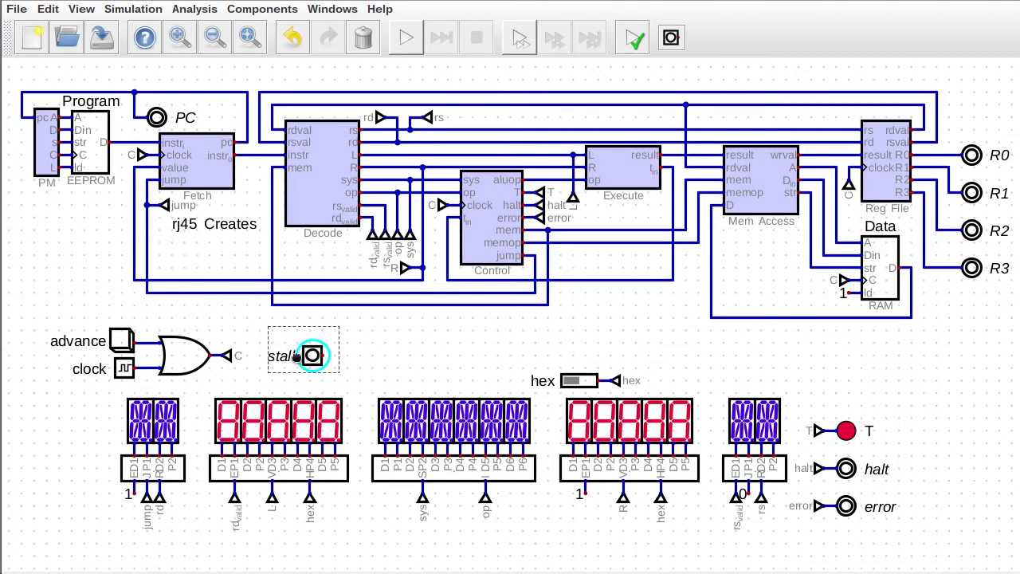
{"action": "key", "text": "Delete"}
Place a DIP switch labelled stall beside the clock's OR gate, with Output is High enabled.
{"action": "left_click", "coordinate": [262, 8]}
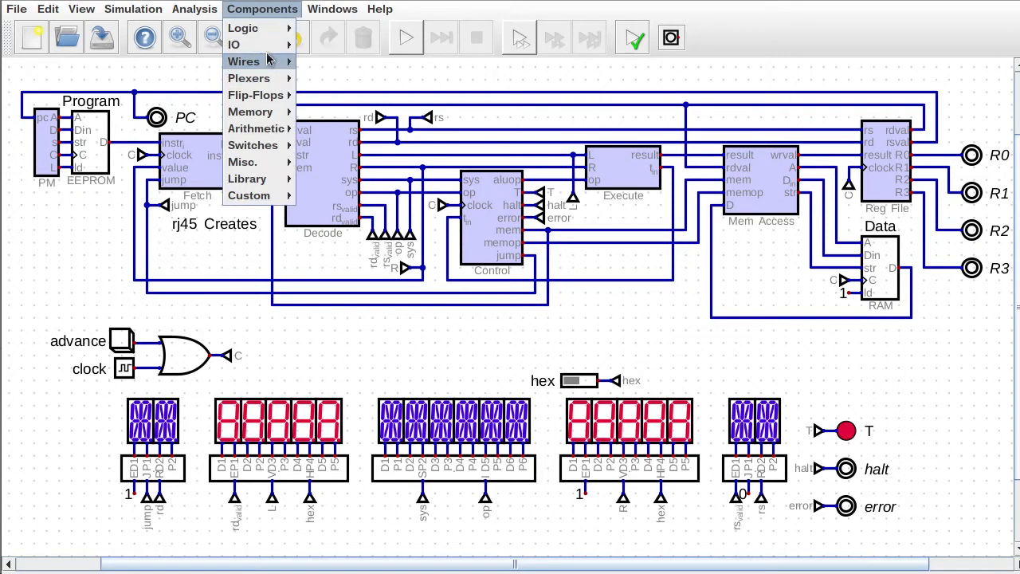
{"action": "mouse_move", "coordinate": [240, 45]}
{"action": "left_click", "coordinate": [359, 147]}
{"action": "left_click", "coordinate": [310, 366]}
{"action": "right_click", "coordinate": [305, 359]}
{"action": "left_click", "coordinate": [273, 289]}
{"action": "left_click", "coordinate": [215, 378]}
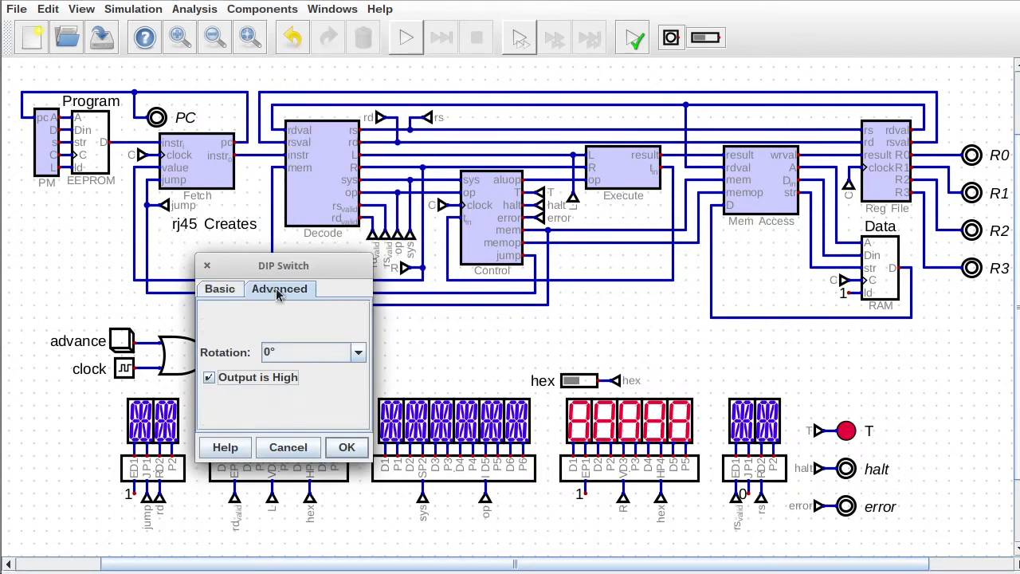
{"action": "left_click", "coordinate": [220, 290]}
{"action": "type", "text": "stall"}
{"action": "key", "text": "Return"}
{"action": "left_click", "coordinate": [295, 355]}
{"action": "left_click", "coordinate": [319, 355]}
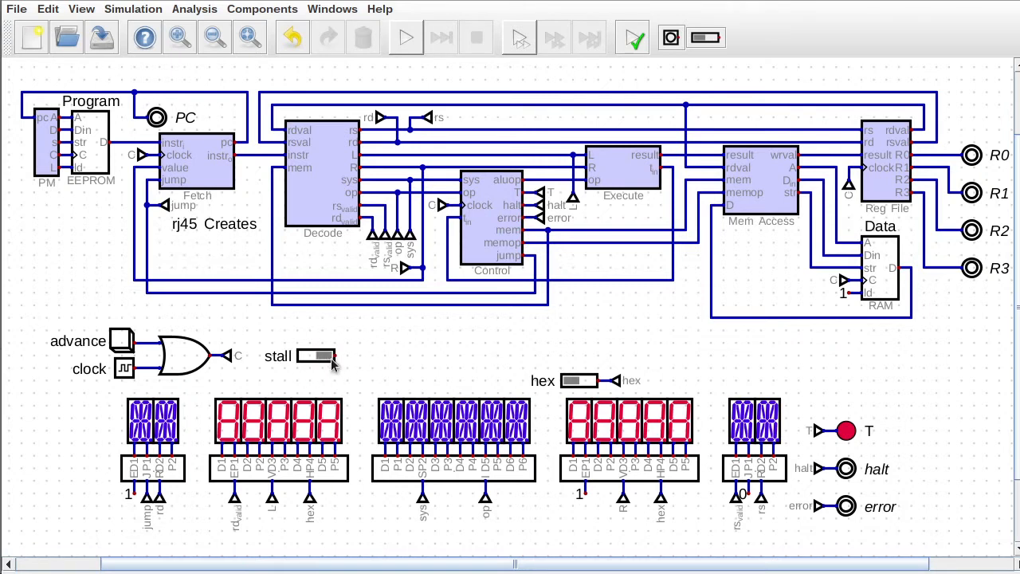
Test toggling the stall switch in a short simulation run.
{"action": "left_click", "coordinate": [405, 48]}
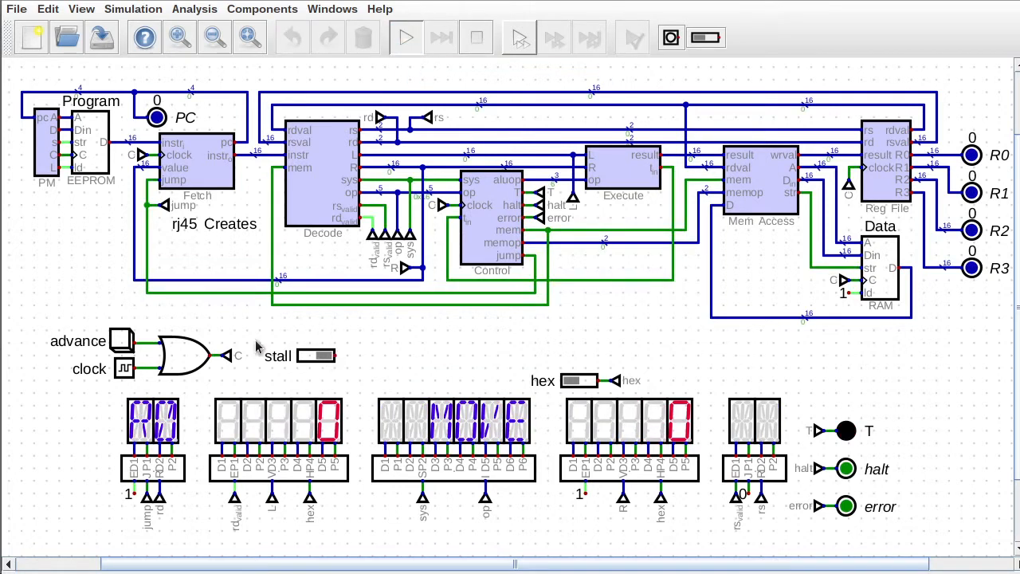
{"action": "left_click", "coordinate": [324, 360]}
{"action": "left_click", "coordinate": [475, 46]}
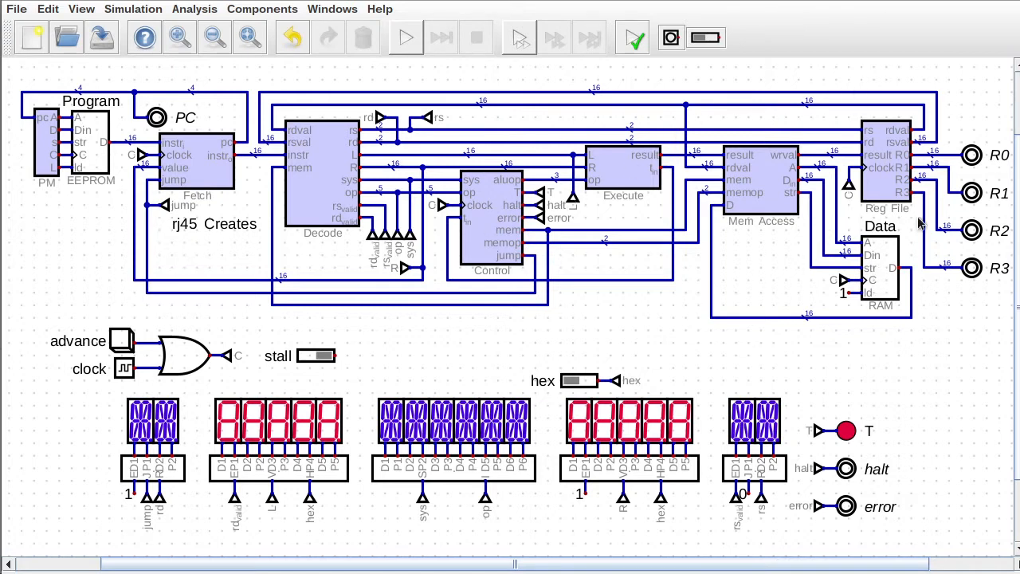
Examine the enable inputs of the T register in the Control circuit and the PC counter in the Fetch circuit.
{"action": "right_click", "coordinate": [479, 229]}
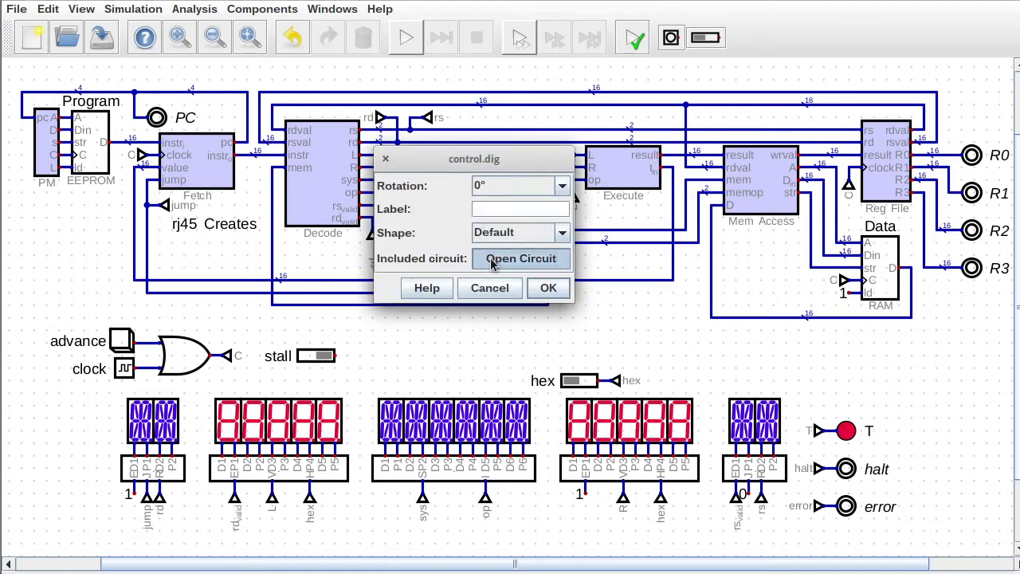
{"action": "left_click", "coordinate": [485, 256]}
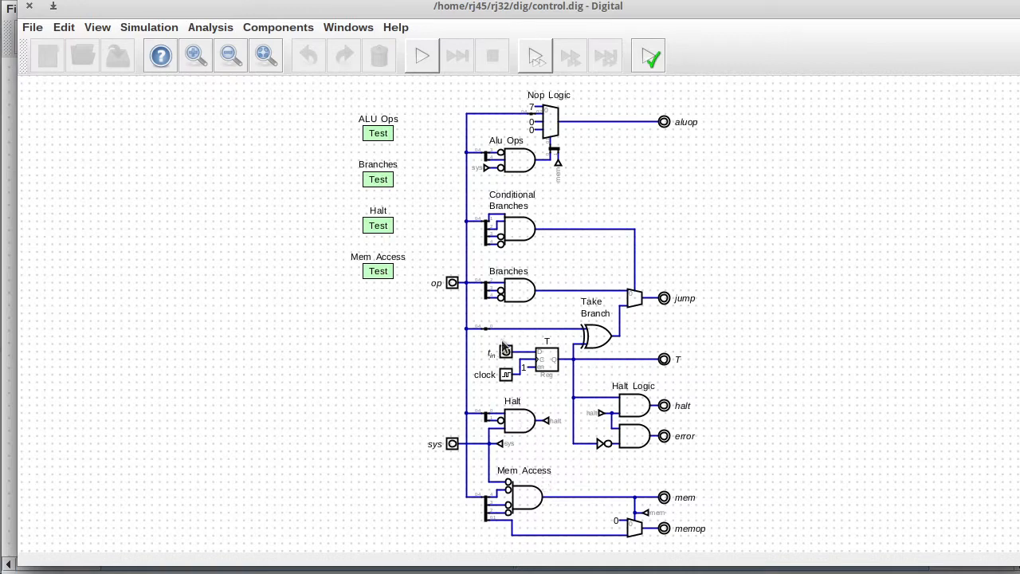
{"action": "scroll", "coordinate": [542, 368], "scroll_direction": "up", "scroll_amount": 3}
{"action": "scroll", "coordinate": [540, 371], "scroll_direction": "up", "scroll_amount": 1}
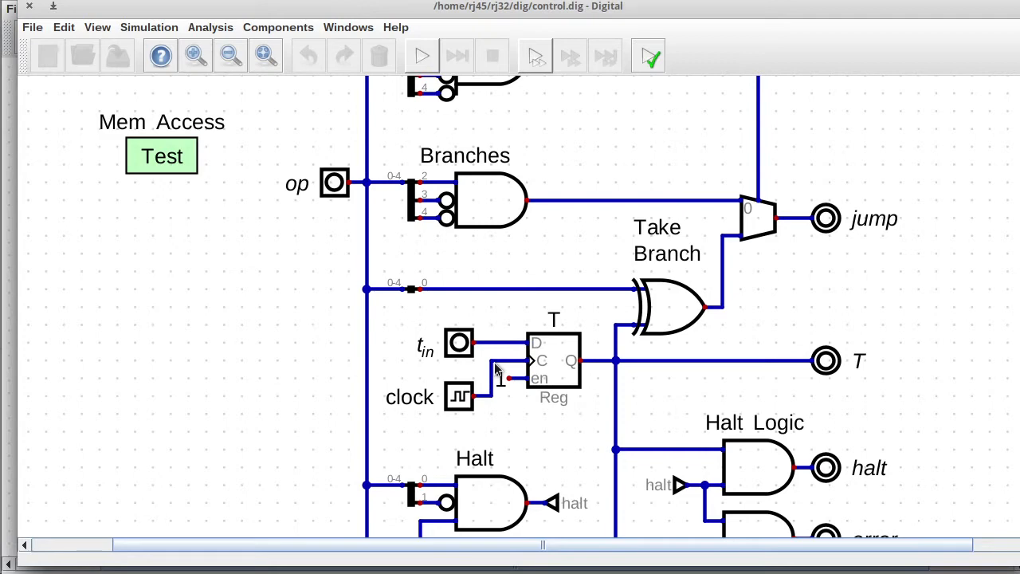
{"action": "left_click", "coordinate": [30, 6]}
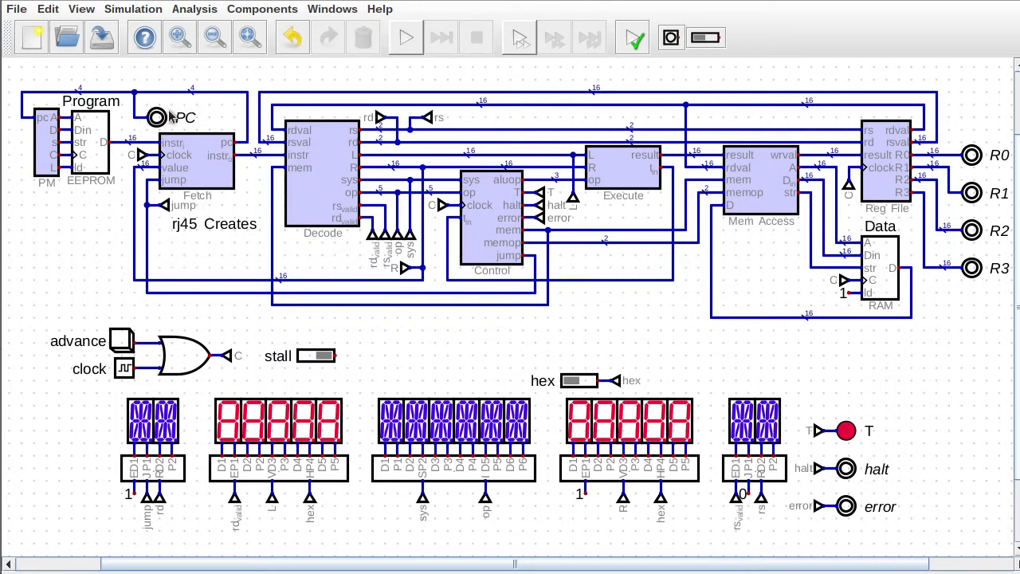
{"action": "left_click", "coordinate": [182, 159]}
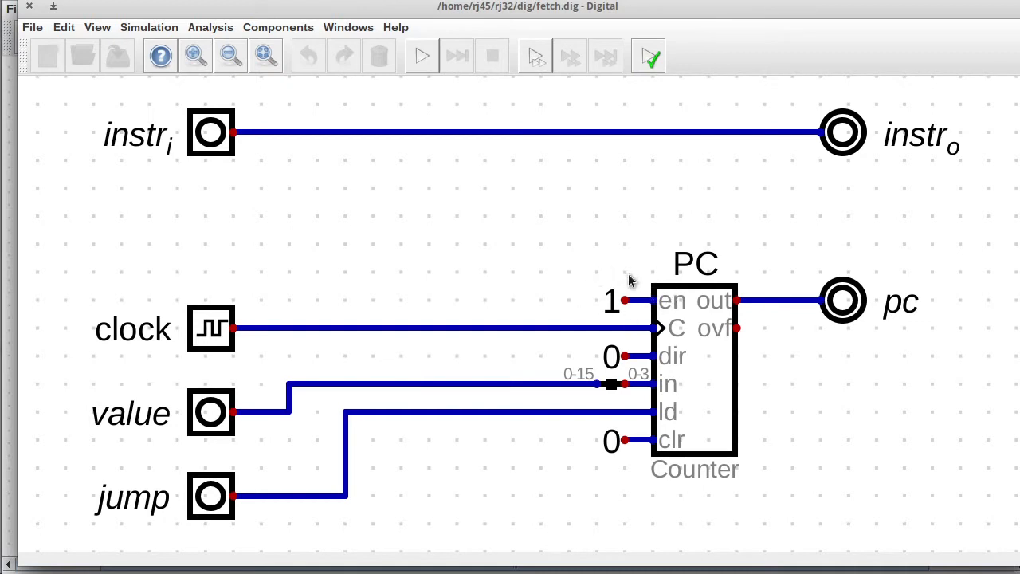
{"action": "left_click", "coordinate": [28, 10]}
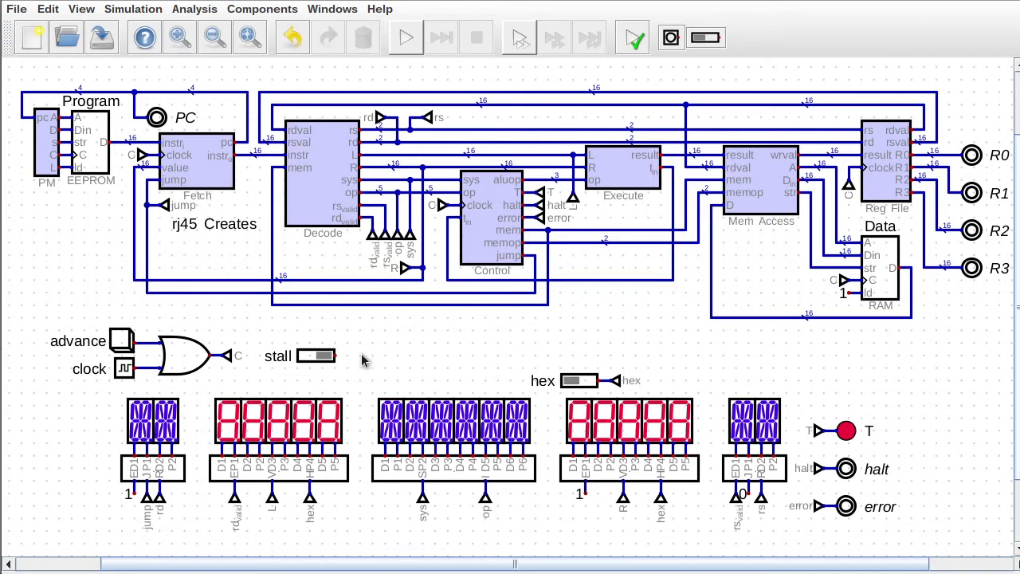
Open the Control block's included circuit for editing.
{"action": "right_click", "coordinate": [487, 245]}
{"action": "left_click", "coordinate": [404, 317]}
{"action": "scroll", "coordinate": [508, 242], "scroll_direction": "up", "scroll_amount": 5}
{"action": "scroll", "coordinate": [503, 279], "scroll_direction": "down", "scroll_amount": 5}
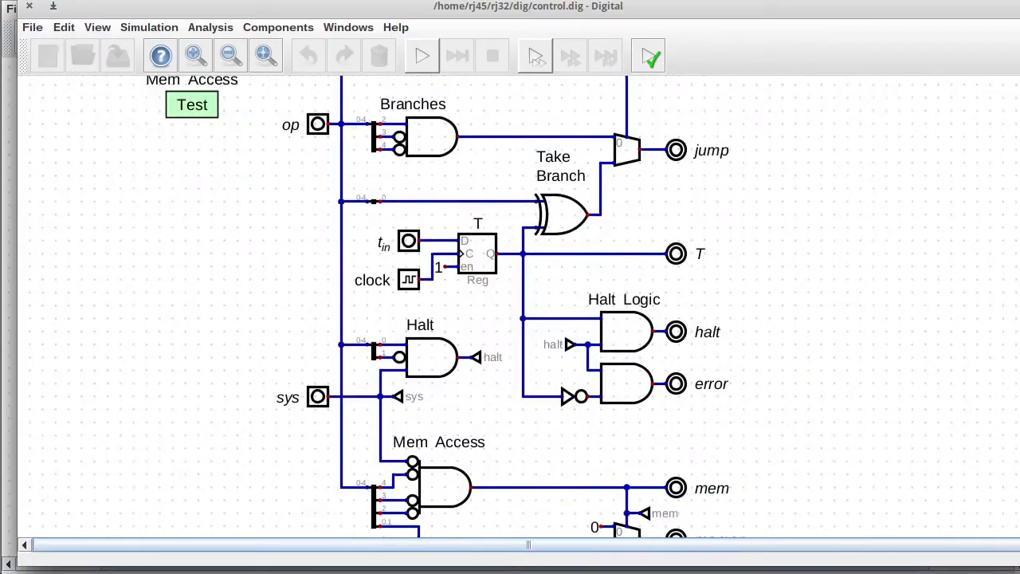
{"action": "scroll", "coordinate": [499, 326], "scroll_direction": "up", "scroll_amount": 8}
Add a one-bit input labelled stall in the empty area above the Nop Logic.
{"action": "left_click", "coordinate": [269, 28]}
{"action": "mouse_move", "coordinate": [252, 63]}
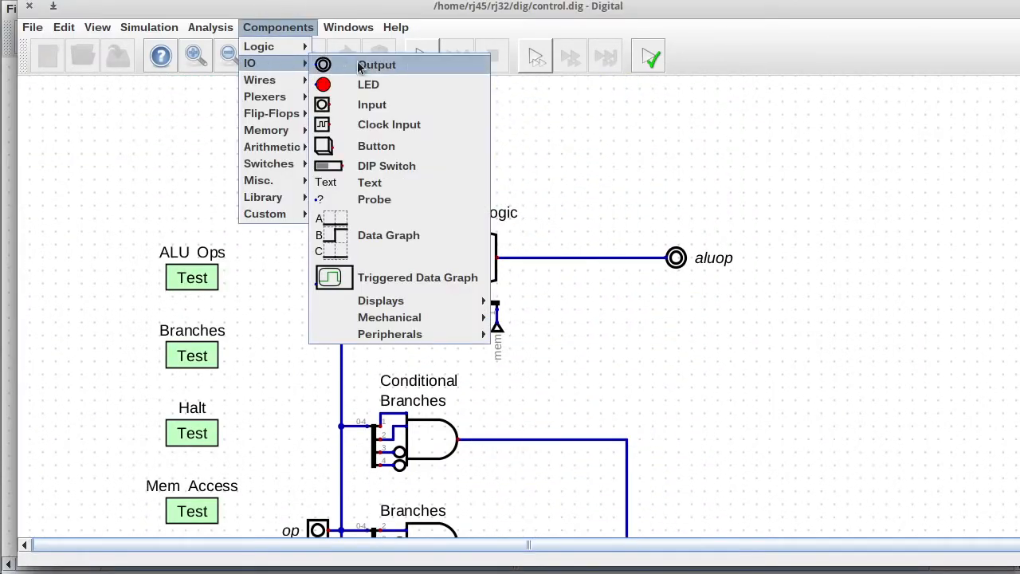
{"action": "left_click", "coordinate": [364, 105]}
{"action": "left_click", "coordinate": [318, 152]}
{"action": "right_click", "coordinate": [318, 153]}
{"action": "left_click", "coordinate": [300, 120]}
{"action": "type", "text": "stall"}
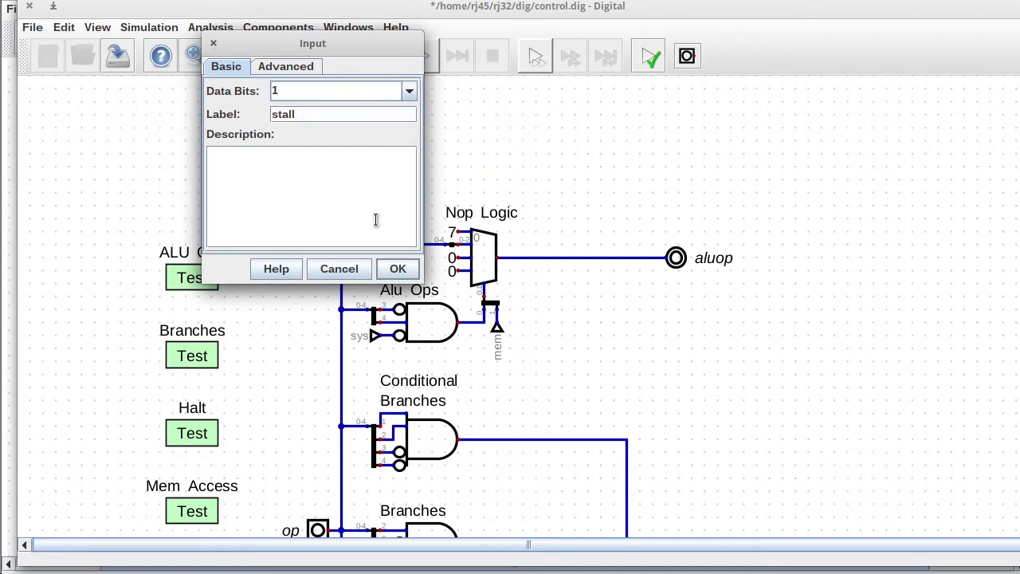
{"action": "key", "text": "Return"}
Add a one-bit output labelled en_fetch above the aluop output.
{"action": "left_click", "coordinate": [278, 27]}
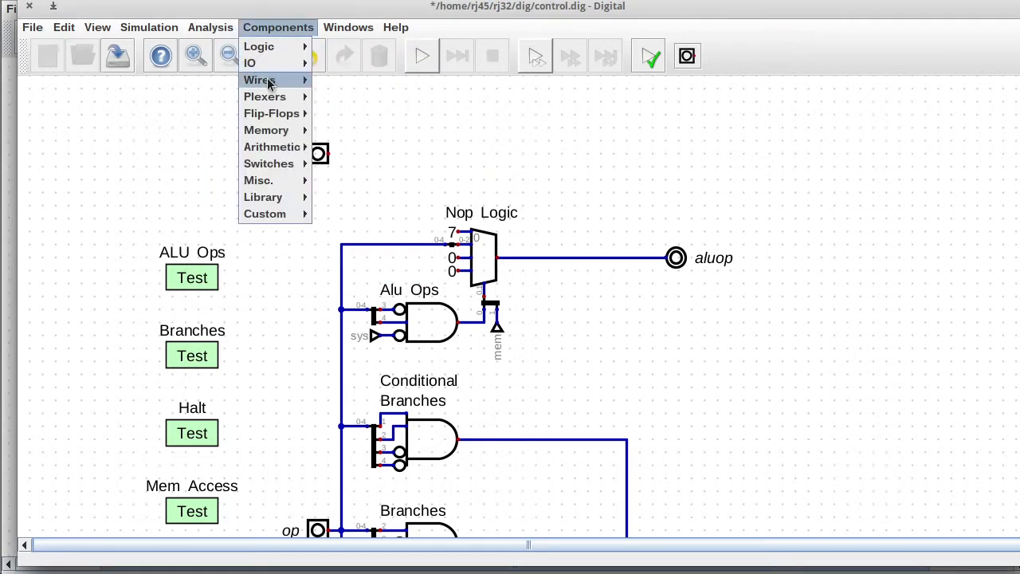
{"action": "mouse_move", "coordinate": [266, 63]}
{"action": "left_click", "coordinate": [364, 63]}
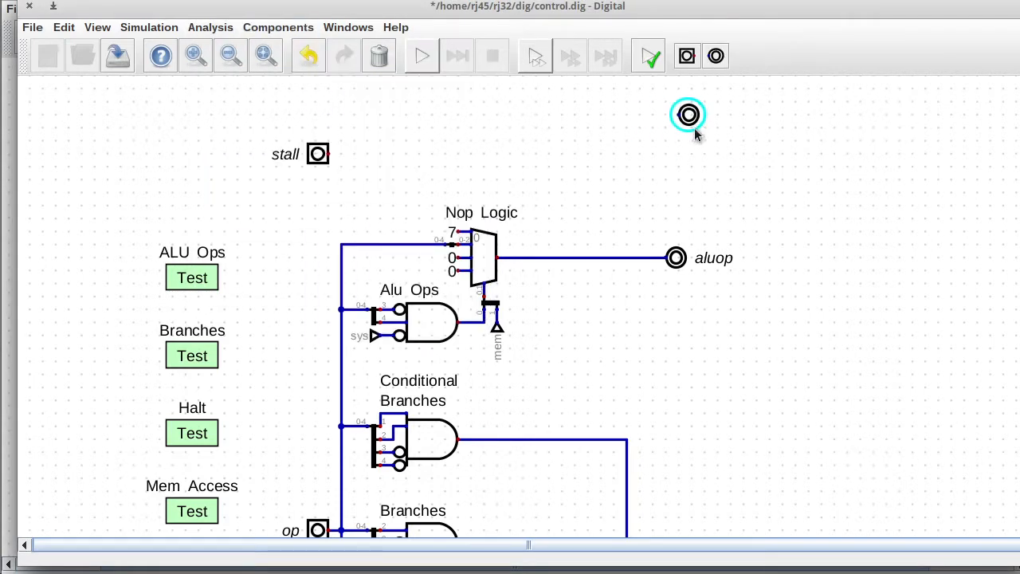
{"action": "left_click", "coordinate": [686, 125]}
{"action": "right_click", "coordinate": [679, 118]}
{"action": "left_click", "coordinate": [660, 84]}
{"action": "type", "text": "en_fetch"}
{"action": "key", "text": "Return"}
Add another one-bit output below en_fetch and label it en_mem.
{"action": "key", "text": "l"}
{"action": "left_click", "coordinate": [671, 174]}
{"action": "right_click", "coordinate": [665, 170]}
{"action": "key", "text": "BackSpace"}
{"action": "key", "text": "BackSpace"}
{"action": "key", "text": "BackSpace"}
{"action": "key", "text": "BackSpace"}
{"action": "key", "text": "BackSpace"}
{"action": "type", "text": "mem"}
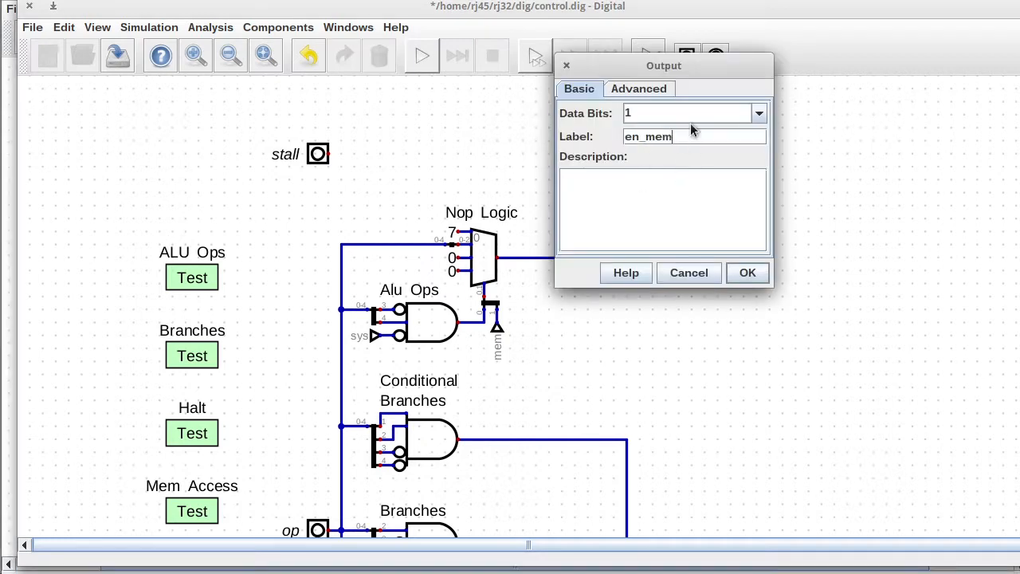
{"action": "key", "text": "Return"}
Add a third output between en_mem and aluop and label it en_reg.
{"action": "key", "text": "l"}
{"action": "left_click", "coordinate": [675, 208]}
{"action": "right_click", "coordinate": [669, 205]}
{"action": "key", "text": "BackSpace"}
{"action": "key", "text": "BackSpace"}
{"action": "key", "text": "BackSpace"}
{"action": "type", "text": "reg"}
{"action": "key", "text": "Return"}
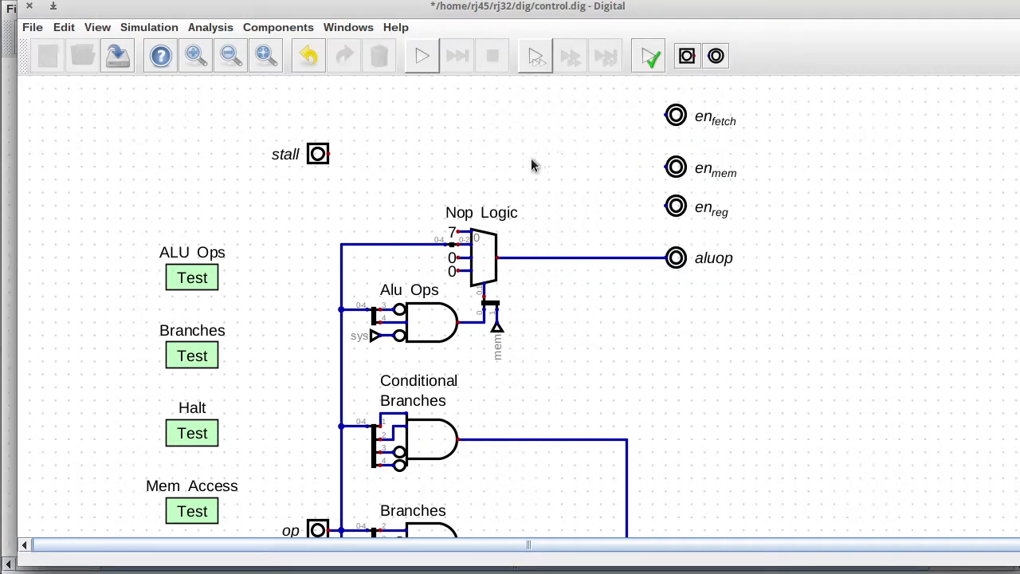
Wire the stall input to the en_fetch, en_mem and en_reg outputs.
{"action": "left_click", "coordinate": [330, 153]}
{"action": "left_click", "coordinate": [639, 116]}
{"action": "left_click", "coordinate": [666, 116]}
{"action": "left_click", "coordinate": [639, 155]}
{"action": "left_click", "coordinate": [666, 168]}
{"action": "left_click", "coordinate": [639, 168]}
{"action": "left_click", "coordinate": [666, 207]}
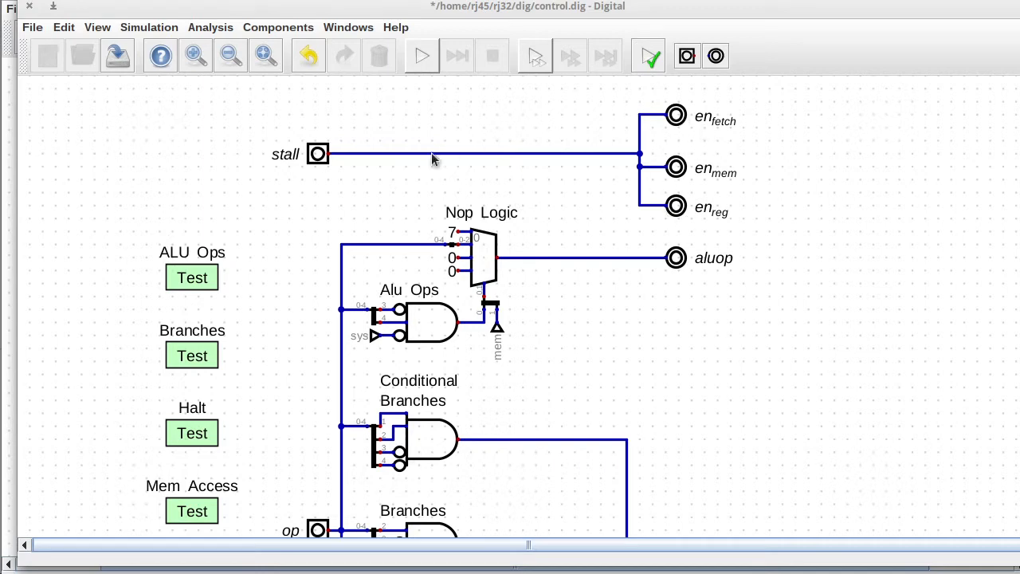
Insert a NOT gate into the stall wire ahead of the enable outputs.
{"action": "left_click_drag", "start_coordinate": [343, 154], "coordinate": [446, 155]}
{"action": "left_click", "coordinate": [254, 29]}
{"action": "mouse_move", "coordinate": [260, 43]}
{"action": "left_click", "coordinate": [373, 250]}
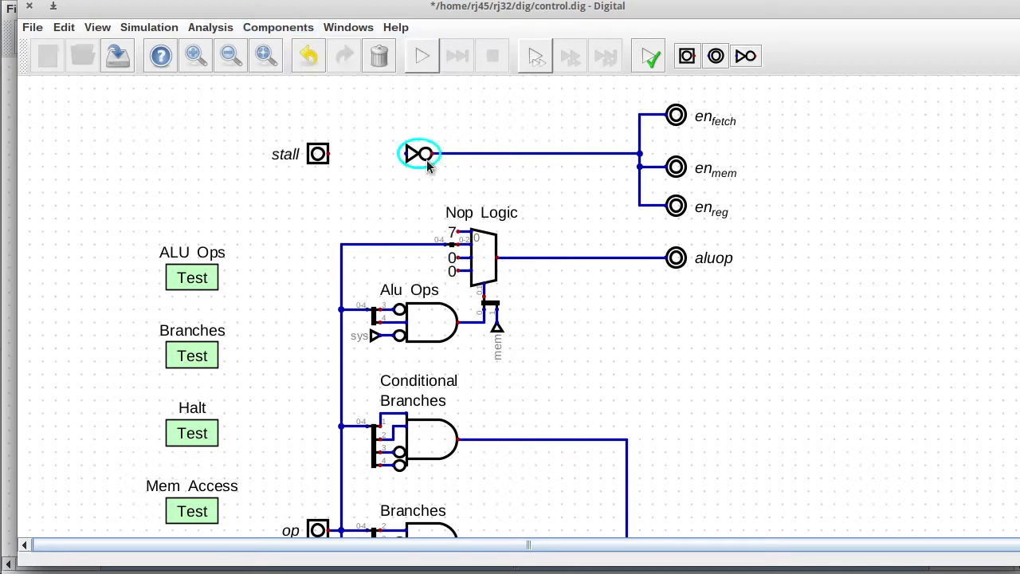
{"action": "left_click", "coordinate": [416, 154]}
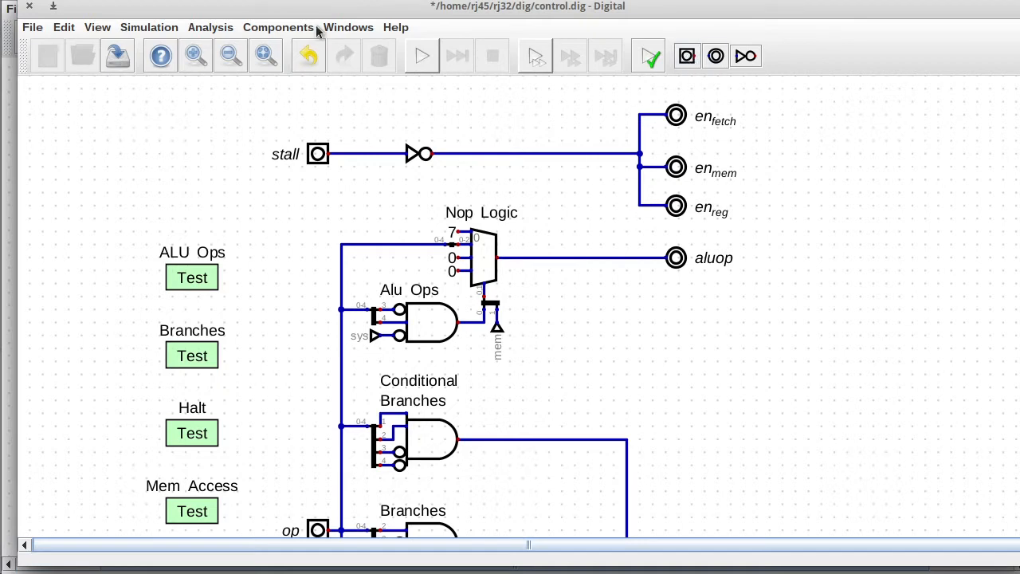
Add a tunnel named en_T below en_reg and connect it to the inverted stall wire.
{"action": "left_click", "coordinate": [278, 27]}
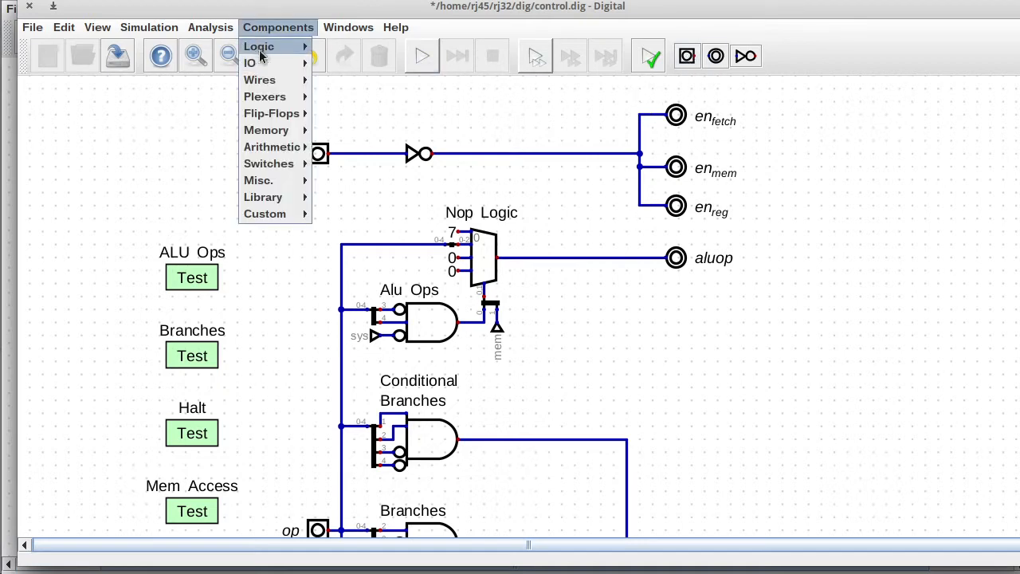
{"action": "mouse_move", "coordinate": [269, 82]}
{"action": "left_click", "coordinate": [363, 126]}
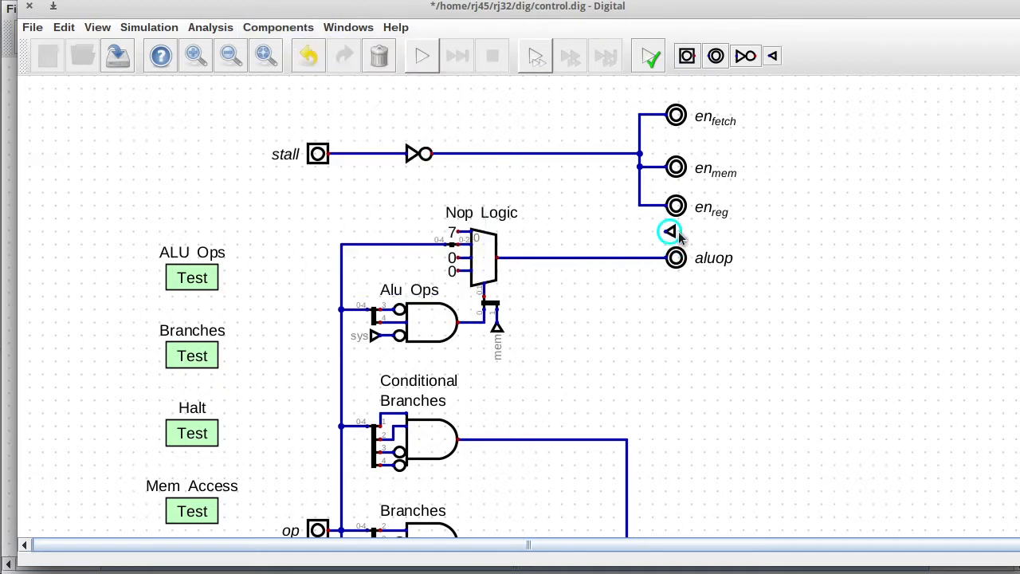
{"action": "left_click", "coordinate": [678, 231]}
{"action": "left_click", "coordinate": [639, 206]}
{"action": "left_click", "coordinate": [667, 232]}
{"action": "right_click", "coordinate": [670, 231]}
{"action": "type", "text": "en"}
{"action": "key", "text": "Return"}
Replace the constant 1 on the T register's enable with an en_T tunnel, then save and close the control circuit.
{"action": "scroll", "coordinate": [584, 263], "scroll_direction": "down", "scroll_amount": 3}
{"action": "scroll", "coordinate": [502, 279], "scroll_direction": "up", "scroll_amount": 4}
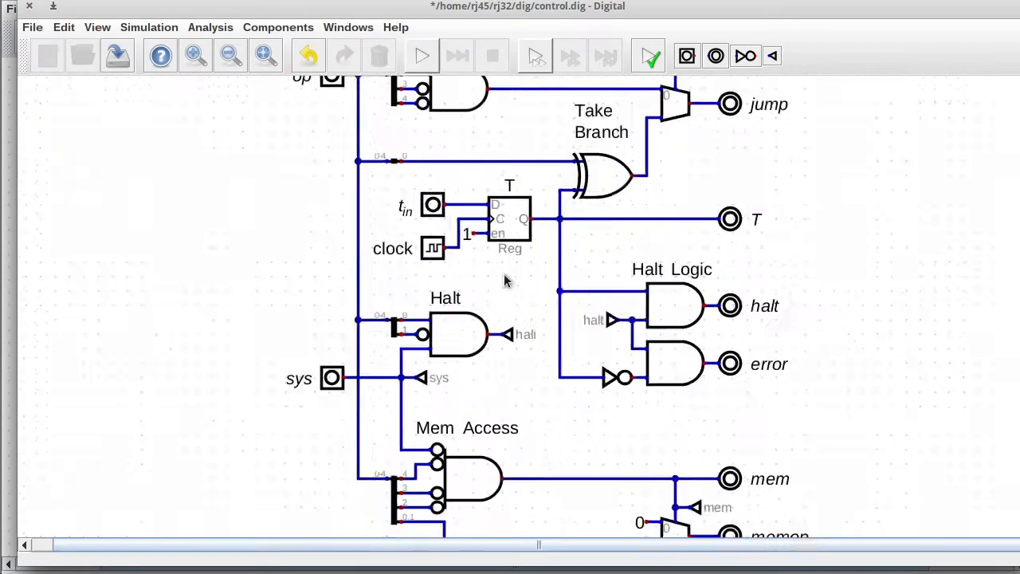
{"action": "scroll", "coordinate": [504, 276], "scroll_direction": "up", "scroll_amount": 1}
{"action": "left_click_drag", "start_coordinate": [456, 215], "coordinate": [488, 249]}
{"action": "key", "text": "Delete"}
{"action": "key", "text": "ctrl+v"}
{"action": "key", "text": "r"}
{"action": "key", "text": "r"}
{"action": "key", "text": "r"}
{"action": "left_click", "coordinate": [490, 260]}
{"action": "left_click", "coordinate": [471, 245]}
{"action": "left_click", "coordinate": [486, 229]}
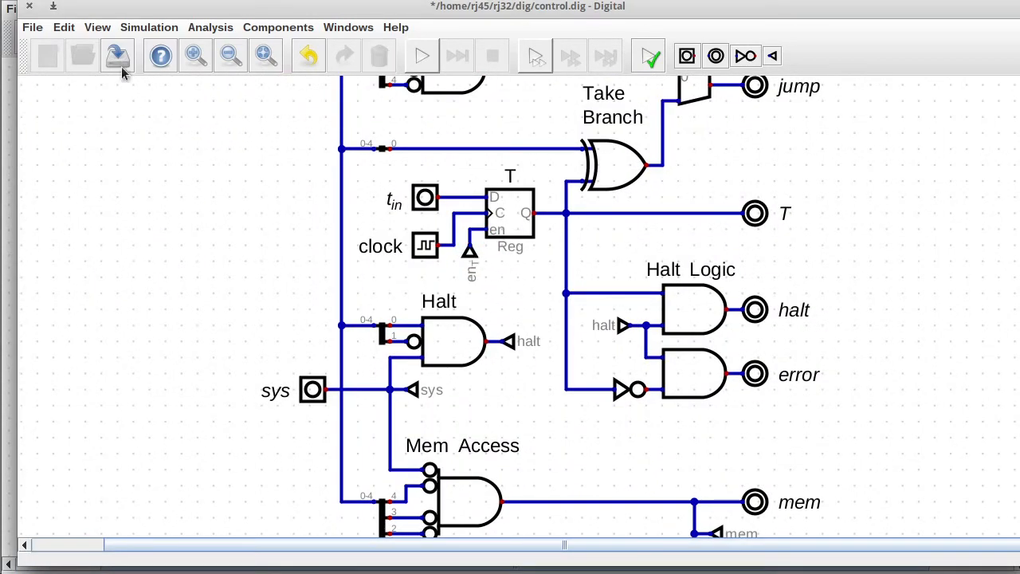
{"action": "left_click", "coordinate": [122, 68]}
{"action": "left_click", "coordinate": [30, 7]}
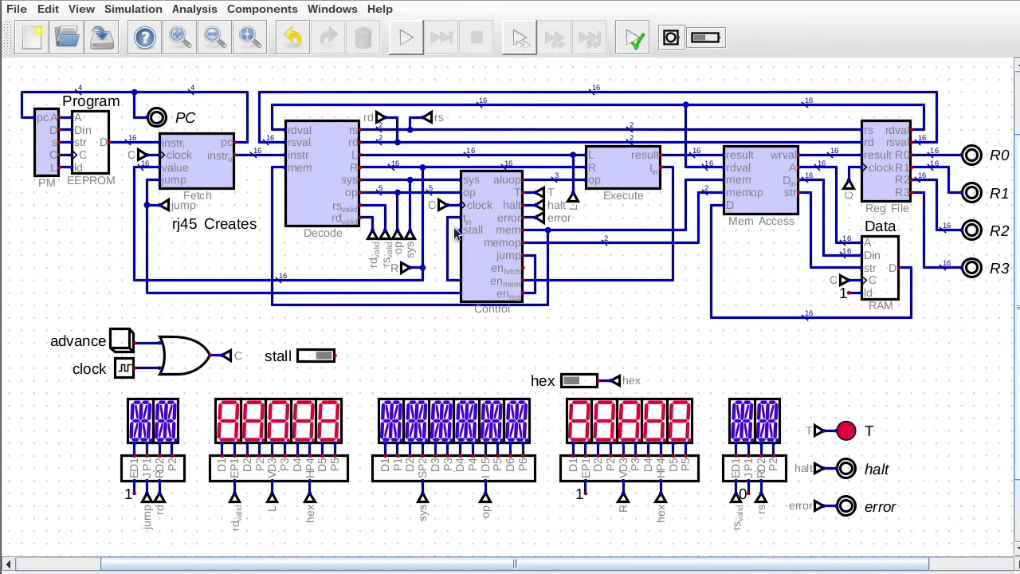
Reopen the Control circuit and move jump to the end of the output order, below en_reg.
{"action": "right_click", "coordinate": [500, 249]}
{"action": "left_click", "coordinate": [474, 281]}
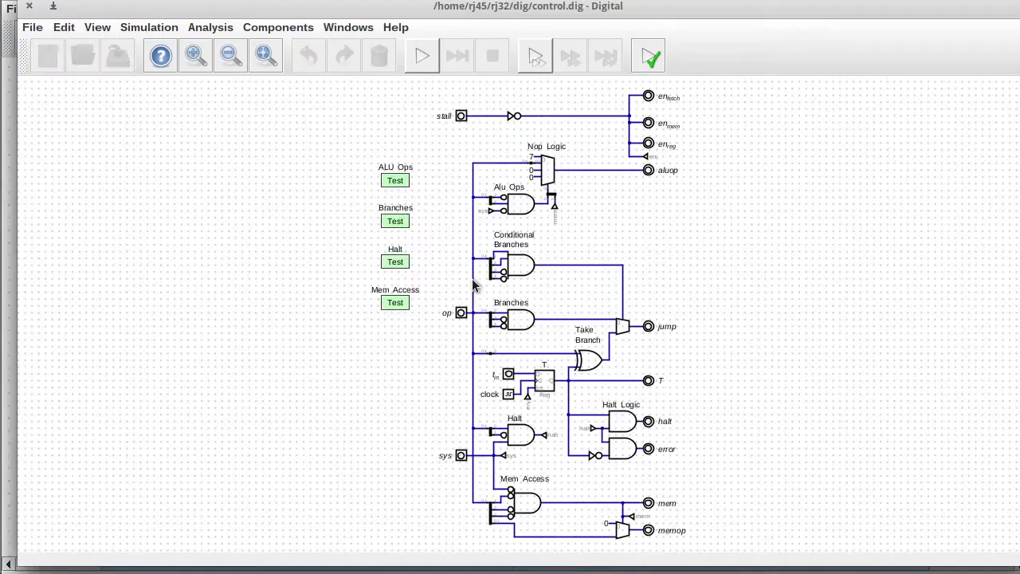
{"action": "left_click", "coordinate": [64, 28]}
{"action": "left_click", "coordinate": [106, 185]}
{"action": "left_click", "coordinate": [532, 326]}
{"action": "left_click", "coordinate": [570, 257]}
{"action": "left_click", "coordinate": [570, 257]}
{"action": "left_click", "coordinate": [570, 256]}
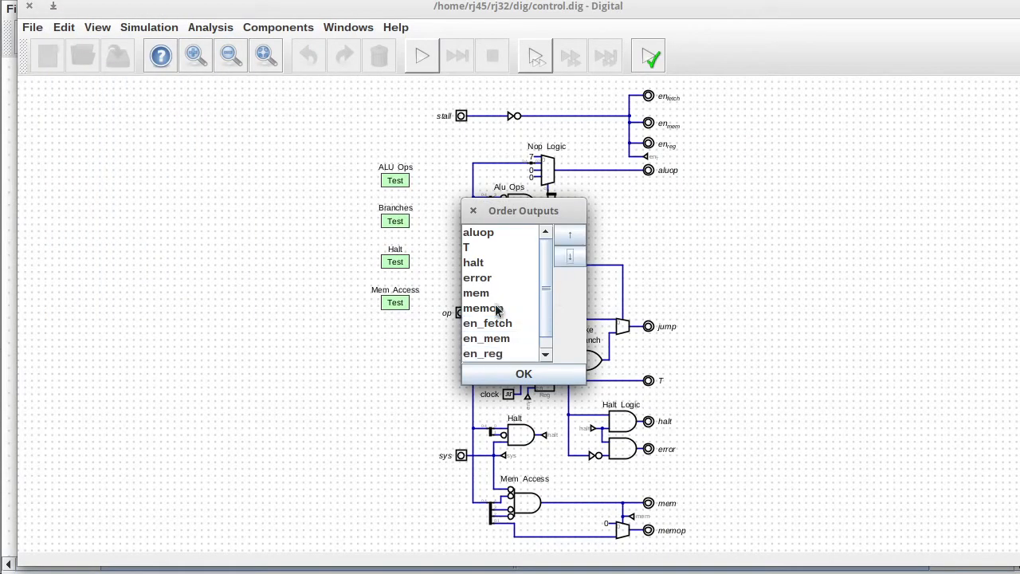
{"action": "scroll", "coordinate": [516, 294], "scroll_direction": "down", "scroll_amount": 1}
{"action": "left_click", "coordinate": [523, 373]}
Move stall between op and clock in the input order, then save and close the control circuit.
{"action": "left_click", "coordinate": [64, 27]}
{"action": "left_click", "coordinate": [95, 169]}
{"action": "left_click", "coordinate": [478, 293]}
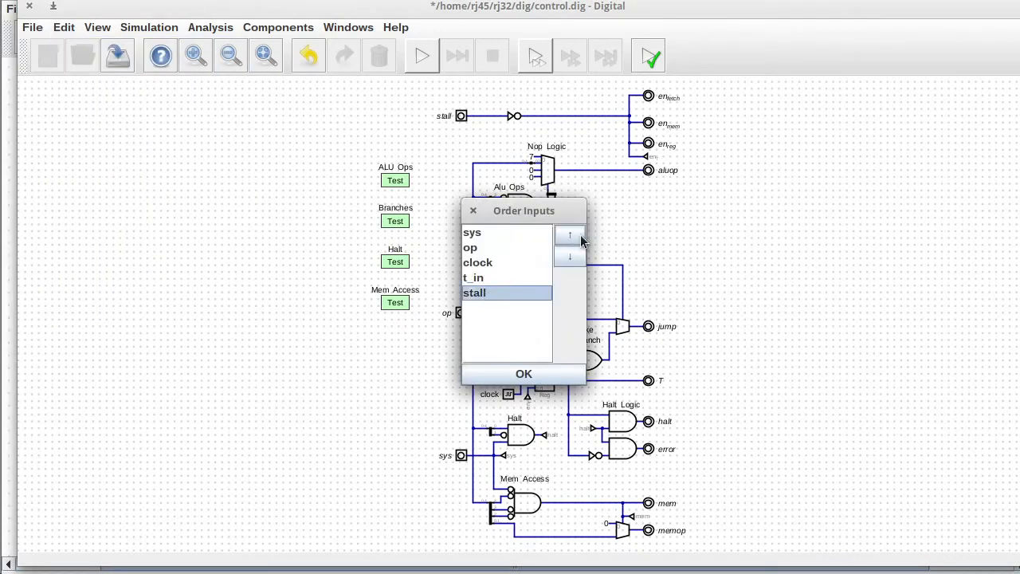
{"action": "left_click", "coordinate": [570, 234]}
{"action": "left_click", "coordinate": [570, 234]}
{"action": "left_click", "coordinate": [524, 374]}
{"action": "left_click", "coordinate": [117, 56]}
{"action": "left_click", "coordinate": [29, 6]}
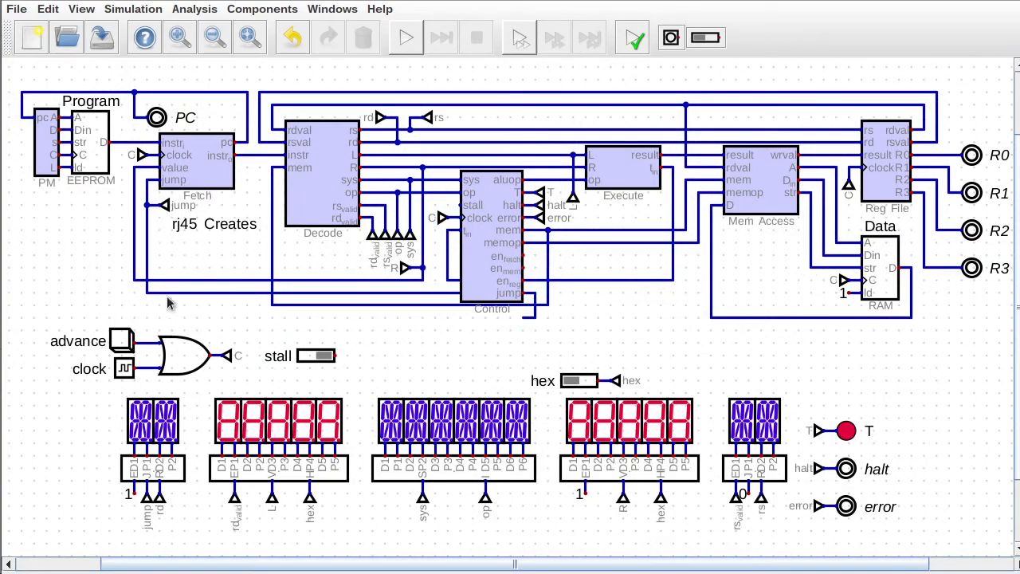
Shift the wires running beneath the Control block down so the jump wire meets its relocated output.
{"action": "left_click_drag", "start_coordinate": [108, 255], "coordinate": [689, 330]}
{"action": "left_click_drag", "start_coordinate": [622, 303], "coordinate": [619, 328]}
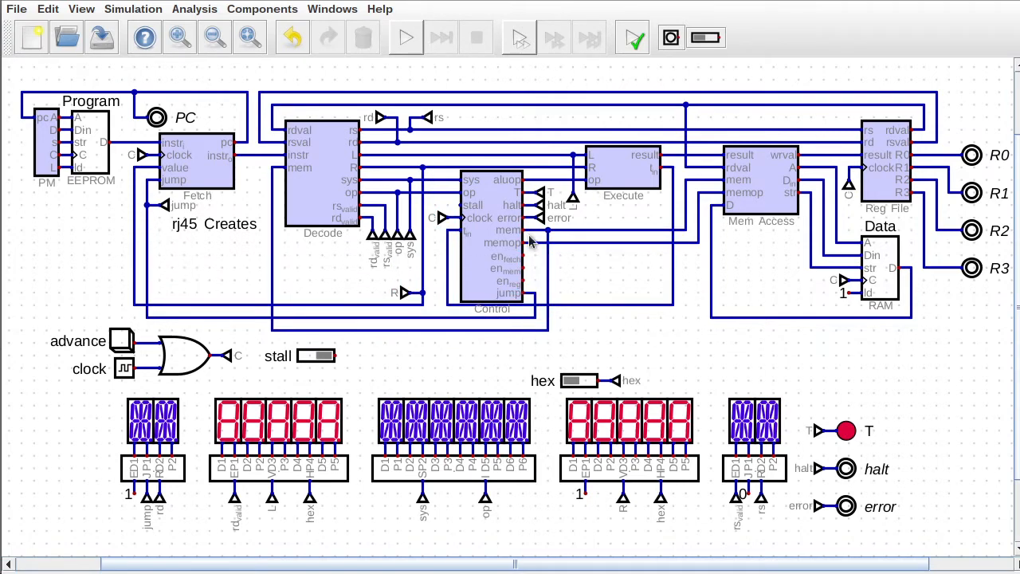
Open the Mem Access circuit and add a one-bit input labelled en_mem below mem.
{"action": "right_click", "coordinate": [762, 181]}
{"action": "left_click", "coordinate": [654, 231]}
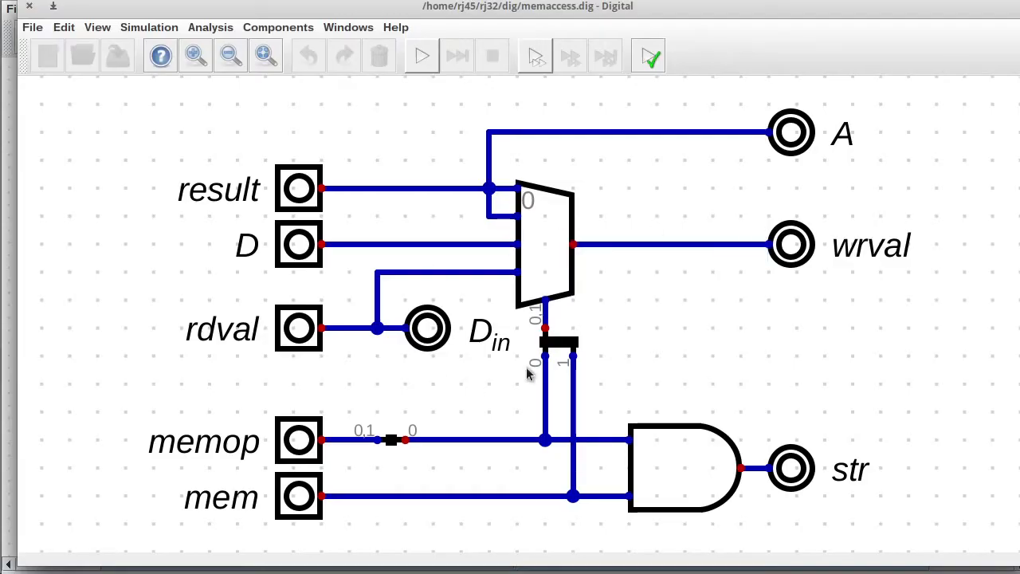
{"action": "scroll", "coordinate": [529, 371], "scroll_direction": "down", "scroll_amount": 4}
{"action": "left_click_drag", "start_coordinate": [536, 377], "coordinate": [539, 276]}
{"action": "left_click", "coordinate": [281, 30]}
{"action": "mouse_move", "coordinate": [275, 62]}
{"action": "left_click", "coordinate": [367, 103]}
{"action": "left_click", "coordinate": [386, 394]}
{"action": "right_click", "coordinate": [386, 394]}
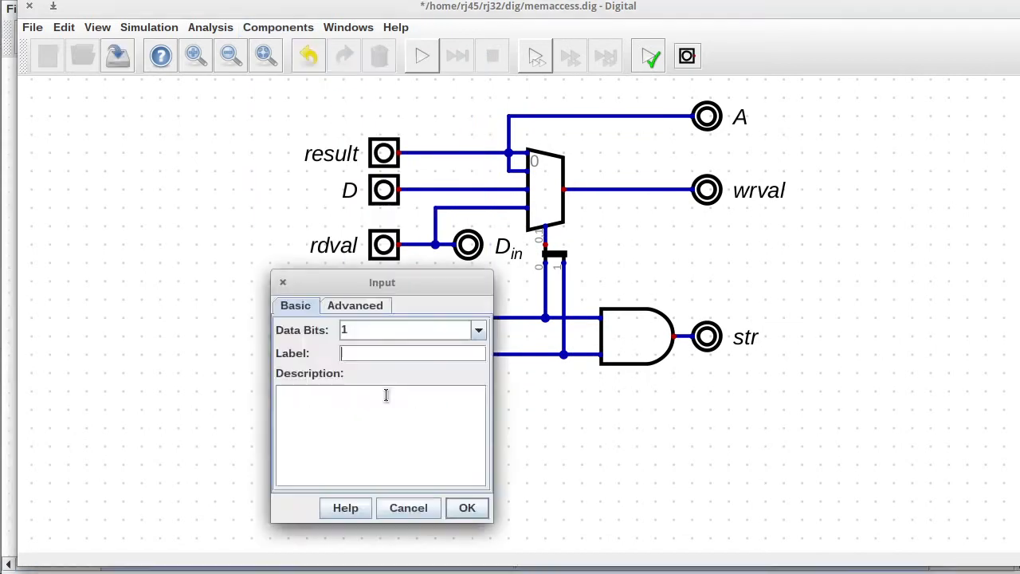
{"action": "type", "text": "en_mem"}
{"action": "key", "text": "Return"}
Set the AND gate feeding str to three inputs.
{"action": "right_click", "coordinate": [638, 338]}
{"action": "left_click", "coordinate": [737, 348]}
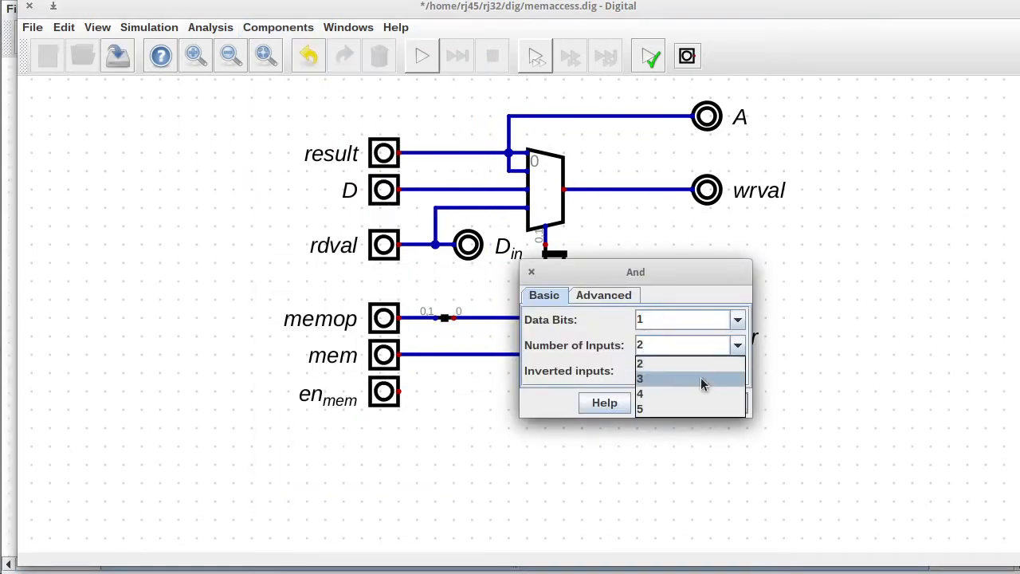
{"action": "left_click", "coordinate": [701, 381]}
{"action": "left_click", "coordinate": [722, 403]}
Reroute mem to the AND gate's middle input and wire en_mem to its third input.
{"action": "left_click_drag", "start_coordinate": [540, 336], "coordinate": [587, 335]}
{"action": "mouse_move", "coordinate": [592, 332]}
{"action": "left_mouse_down"}
{"action": "mouse_move", "coordinate": [607, 369]}
{"action": "mouse_move", "coordinate": [600, 327]}
{"action": "left_mouse_up"}
{"action": "key", "text": "Delete"}
{"action": "left_click", "coordinate": [401, 355]}
{"action": "left_click", "coordinate": [421, 338]}
{"action": "left_click", "coordinate": [565, 337]}
{"action": "left_click", "coordinate": [400, 391]}
{"action": "left_click", "coordinate": [437, 355]}
{"action": "left_click", "coordinate": [599, 355]}
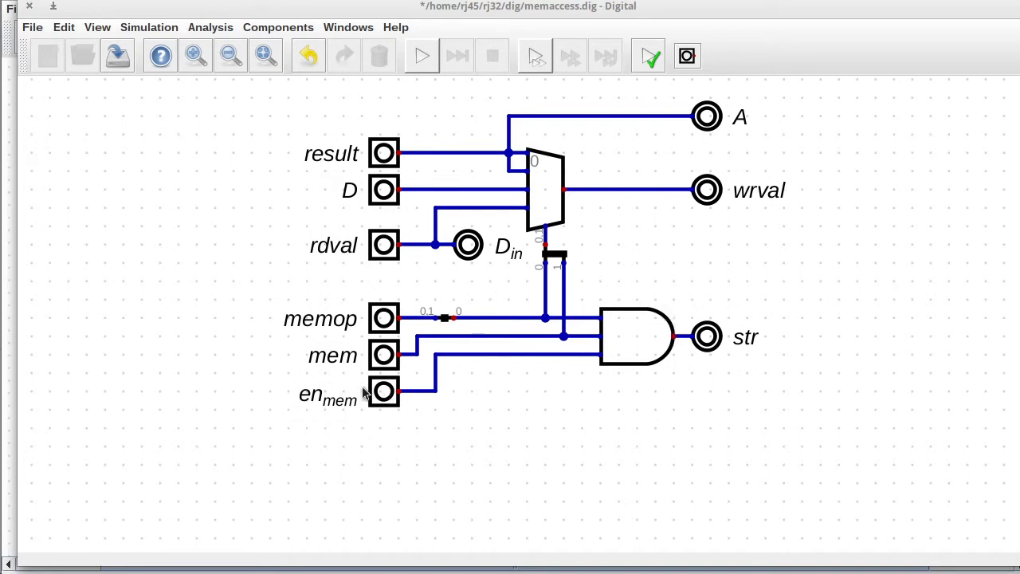
Save memaccess.dig and move en_mem above mem in the input order.
{"action": "left_click", "coordinate": [117, 55]}
{"action": "left_click", "coordinate": [759, 206]}
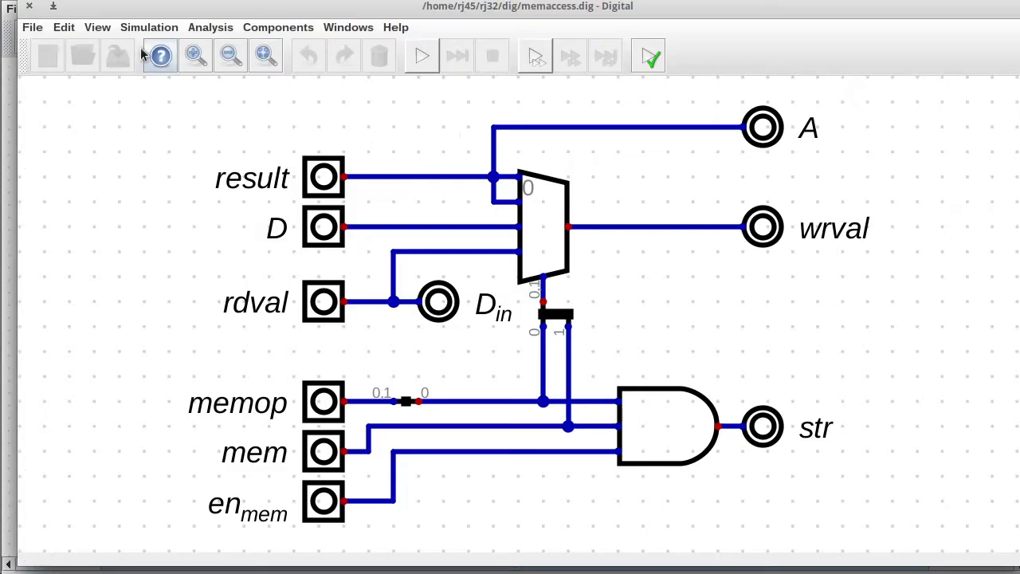
{"action": "left_click", "coordinate": [64, 27]}
{"action": "left_click", "coordinate": [88, 168]}
{"action": "left_click", "coordinate": [486, 307]}
{"action": "left_click", "coordinate": [569, 237]}
{"action": "left_click", "coordinate": [569, 237]}
{"action": "left_click", "coordinate": [569, 237]}
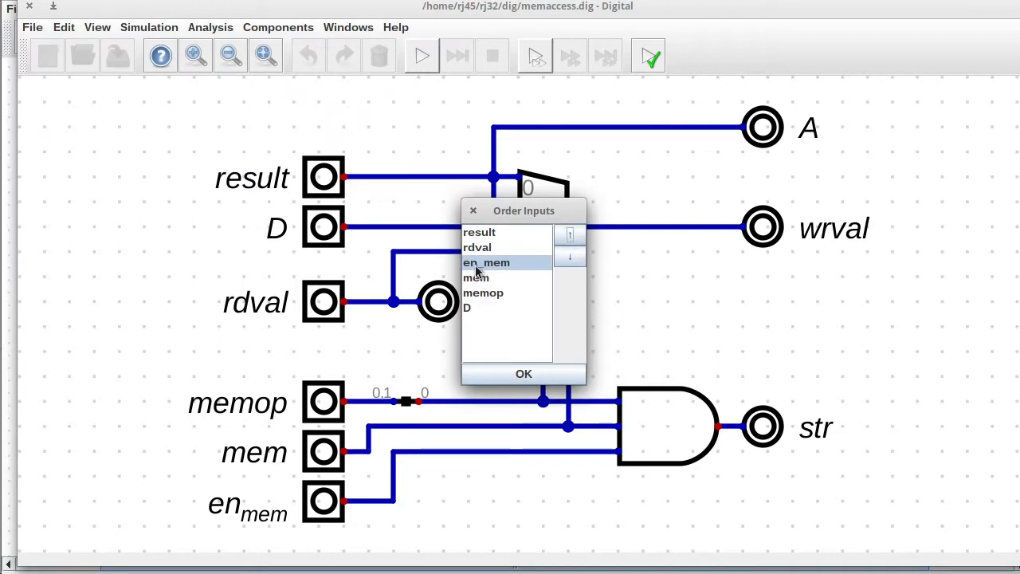
{"action": "left_click", "coordinate": [524, 374]}
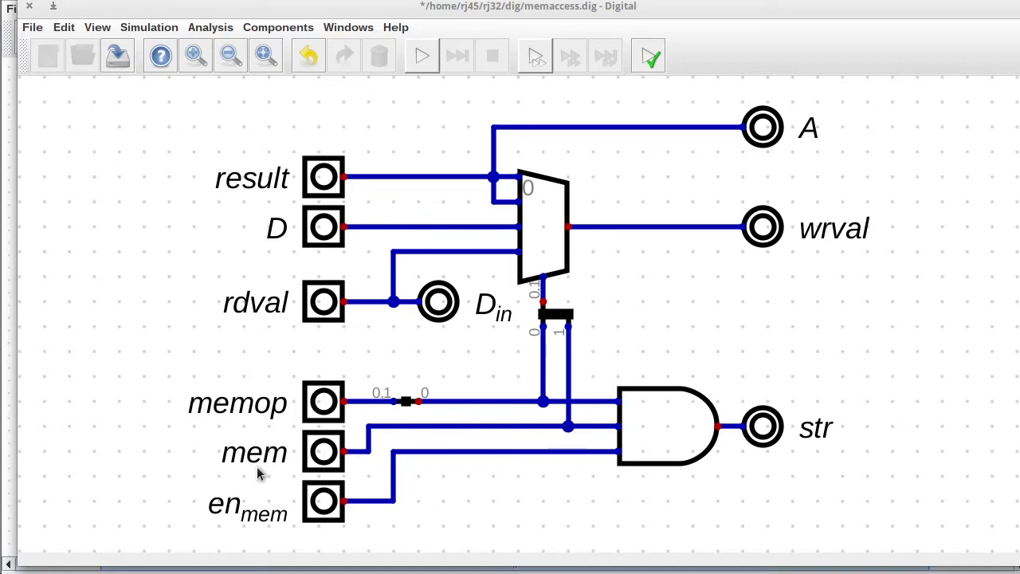
Remove the en_mem input and its wire, return the AND gate to two inputs and straighten the mem wire.
{"action": "left_click_drag", "start_coordinate": [258, 468], "coordinate": [458, 526]}
{"action": "key", "text": "Delete"}
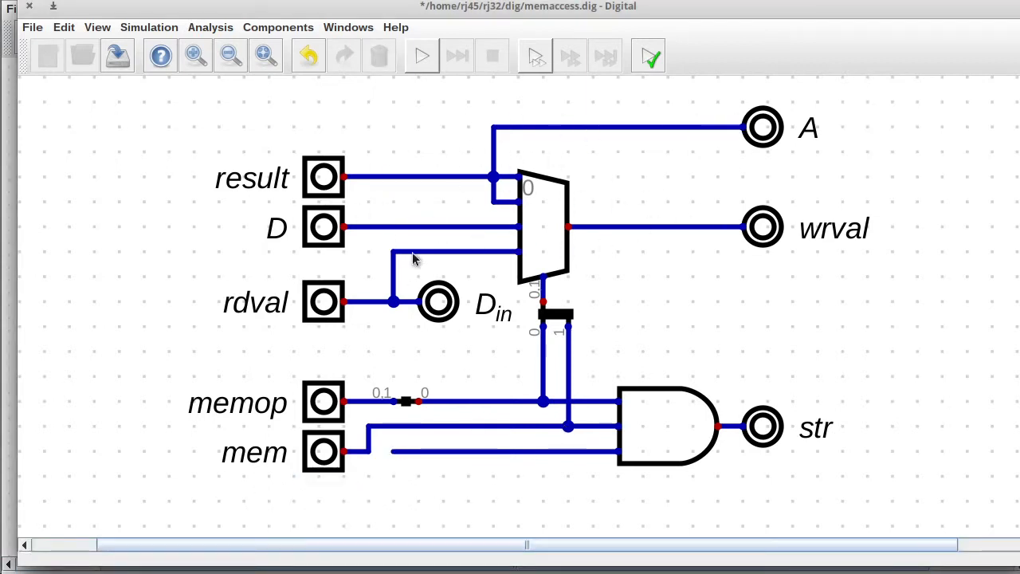
{"action": "left_click_drag", "start_coordinate": [388, 438], "coordinate": [633, 471]}
{"action": "key", "text": "Delete"}
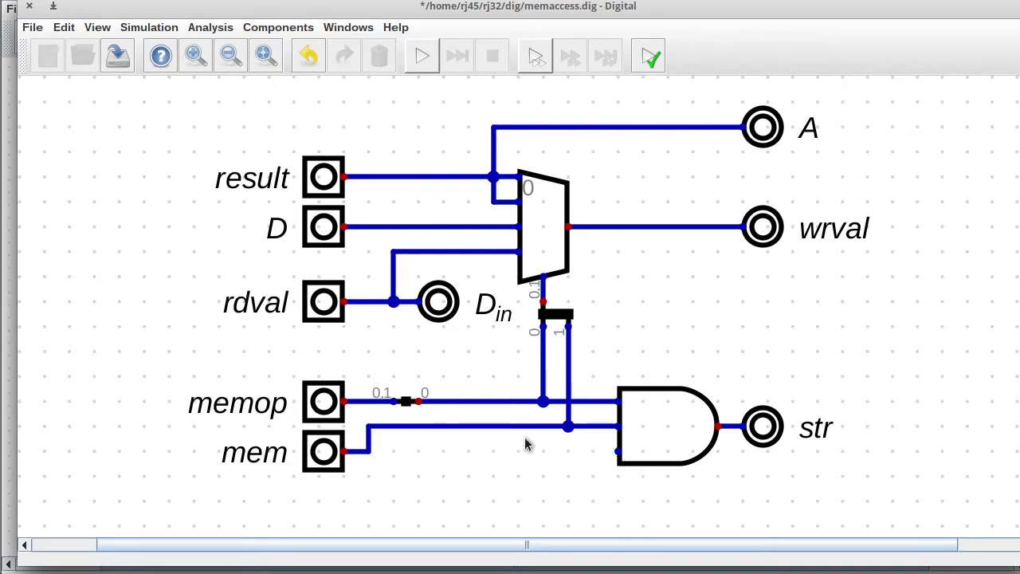
{"action": "right_click", "coordinate": [661, 437]}
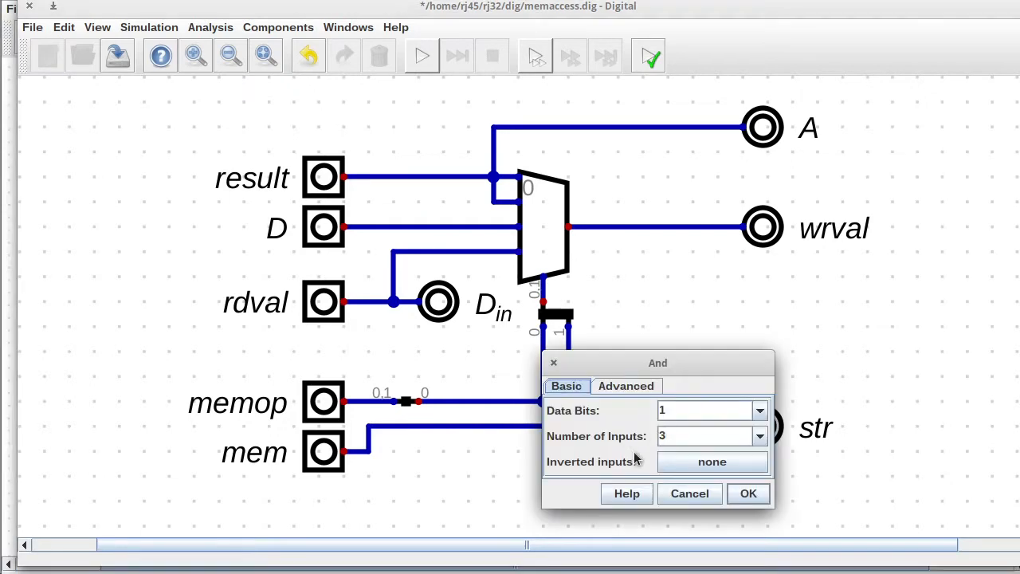
{"action": "double_click", "coordinate": [698, 438]}
{"action": "key", "text": "Return"}
{"action": "left_click_drag", "start_coordinate": [365, 409], "coordinate": [637, 440]}
{"action": "left_click", "coordinate": [461, 451]}
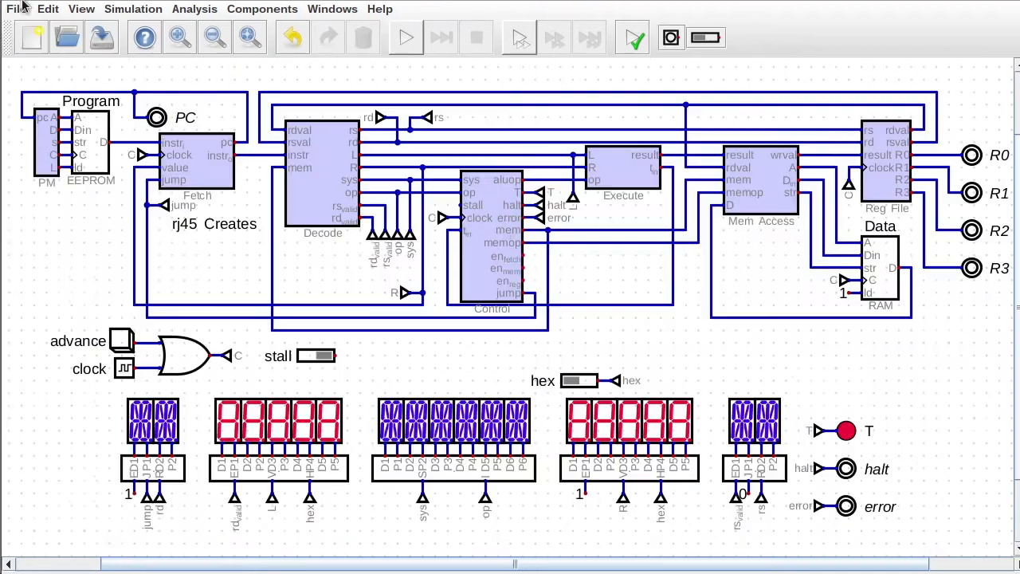
Reopen the Control circuit and delete the en_mem output with its wire.
{"action": "right_click", "coordinate": [503, 229]}
{"action": "left_click", "coordinate": [547, 264]}
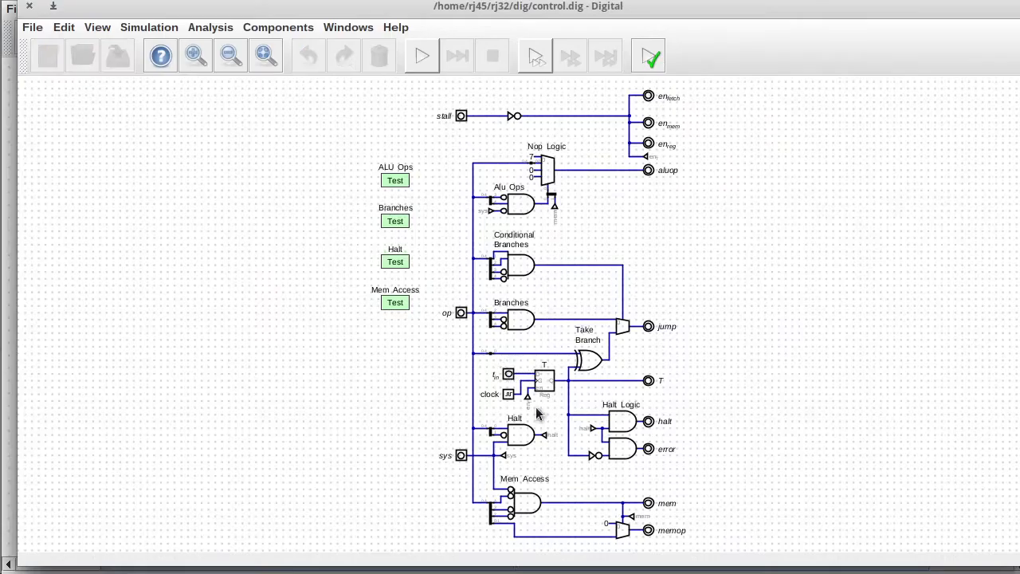
{"action": "scroll", "coordinate": [679, 511], "scroll_direction": "up", "scroll_amount": 4}
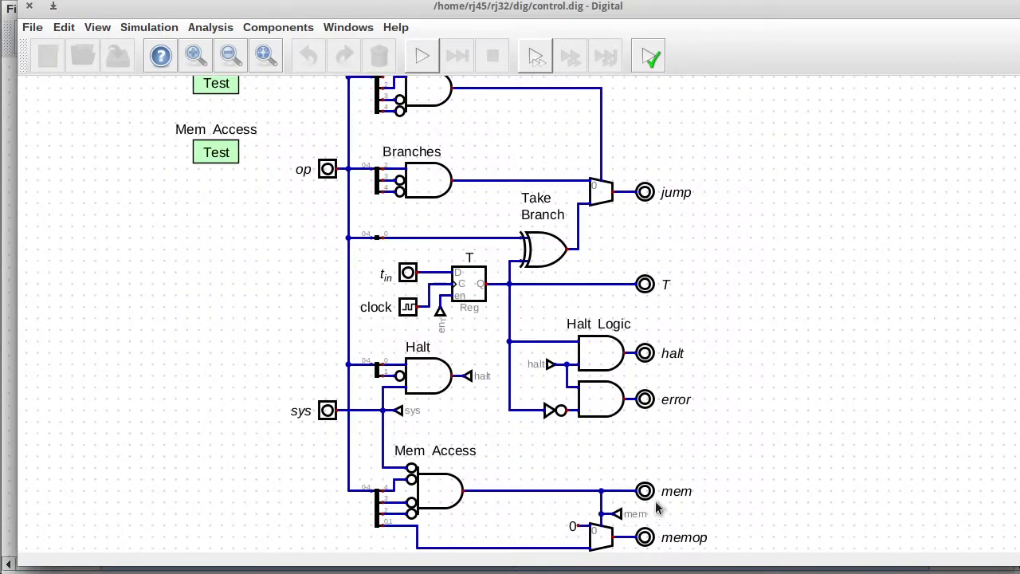
{"action": "scroll", "coordinate": [982, 416], "scroll_direction": "down", "scroll_amount": 3}
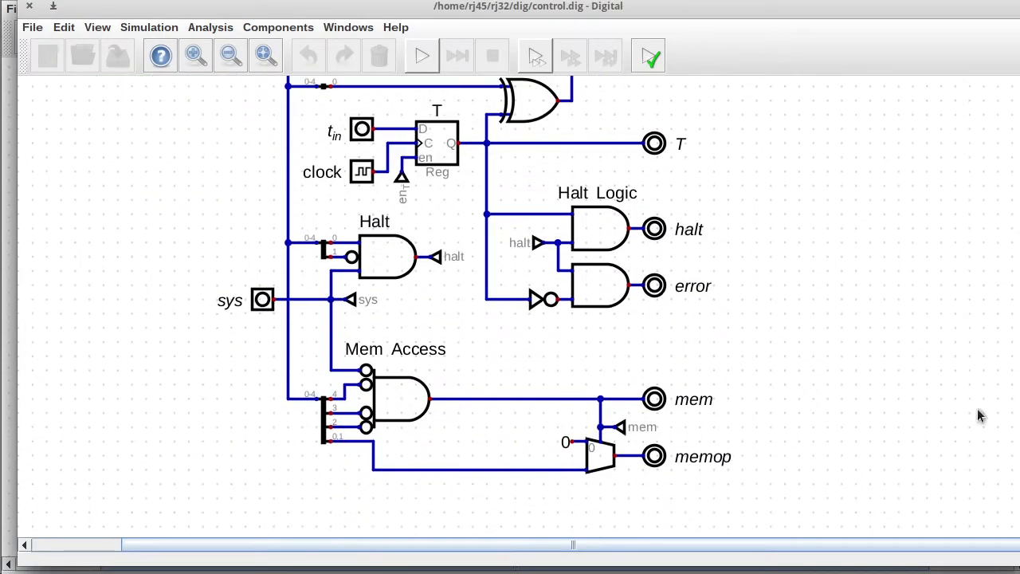
{"action": "left_click_drag", "start_coordinate": [423, 383], "coordinate": [448, 409]}
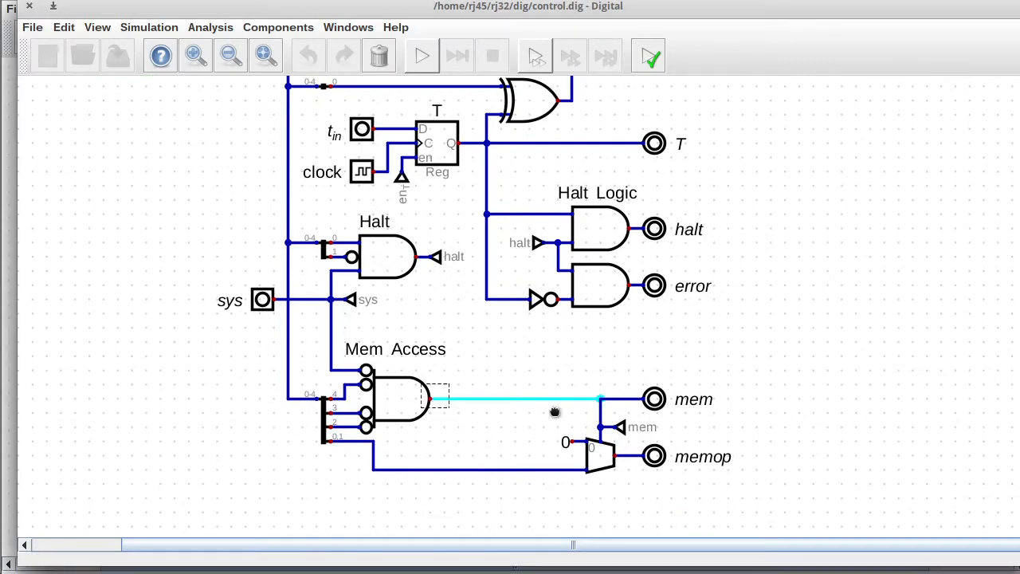
{"action": "scroll", "coordinate": [975, 128], "scroll_direction": "up", "scroll_amount": 10}
{"action": "left_click_drag", "start_coordinate": [622, 259], "coordinate": [710, 299]}
{"action": "key", "text": "Delete"}
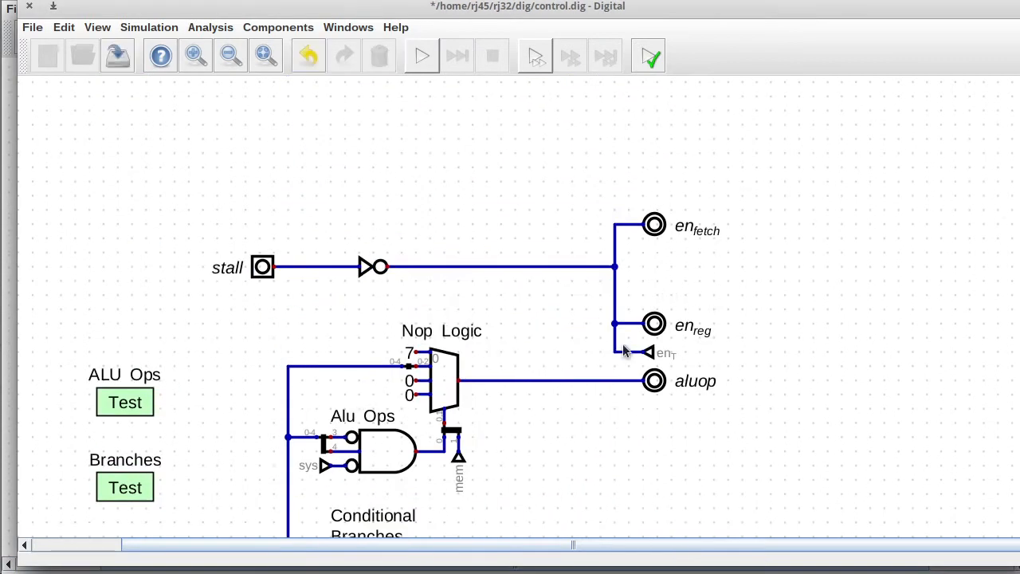
Duplicate the en_T tunnel between en_fetch and en_reg, rename the copy en_mem and connect it to the enable wire.
{"action": "left_click_drag", "start_coordinate": [623, 346], "coordinate": [661, 361]}
{"action": "key", "text": "ctrl+d"}
{"action": "left_click", "coordinate": [659, 292]}
{"action": "right_click", "coordinate": [650, 282]}
{"action": "key", "text": "BackSpace"}
{"action": "type", "text": "mem"}
{"action": "key", "text": "Return"}
{"action": "left_click", "coordinate": [616, 283]}
Set the Mem Access AND gate to five inputs.
{"action": "scroll", "coordinate": [616, 285], "scroll_direction": "down", "scroll_amount": 2}
{"action": "left_click_drag", "start_coordinate": [1019, 207], "coordinate": [1019, 460]}
{"action": "scroll", "coordinate": [738, 472], "scroll_direction": "up", "scroll_amount": 2}
{"action": "left_click_drag", "start_coordinate": [1019, 403], "coordinate": [999, 404]}
{"action": "key", "text": "ctrl+z"}
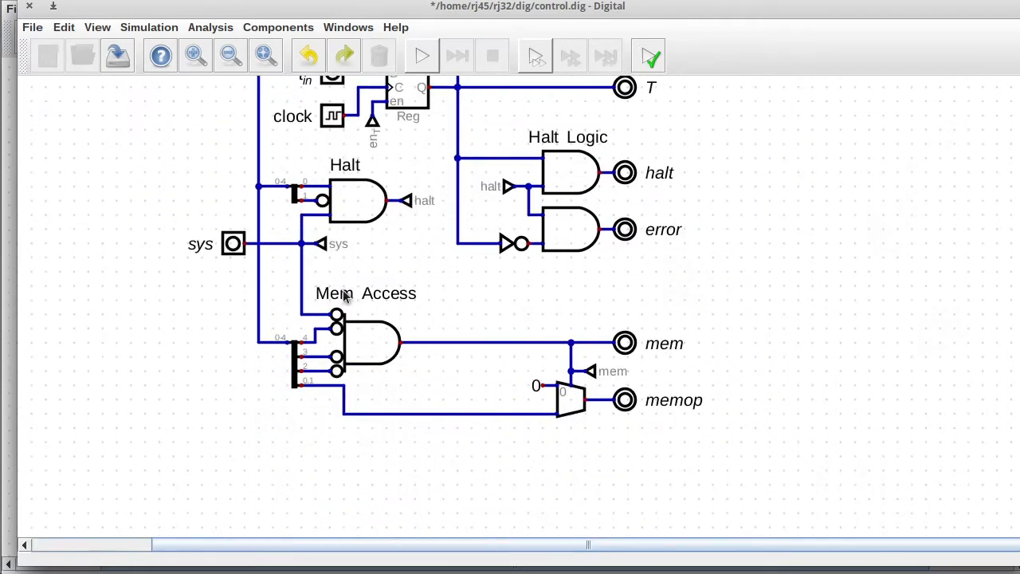
{"action": "right_click", "coordinate": [369, 347]}
{"action": "left_click", "coordinate": [483, 349]}
{"action": "left_click", "coordinate": [375, 390]}
{"action": "left_click", "coordinate": [457, 401]}
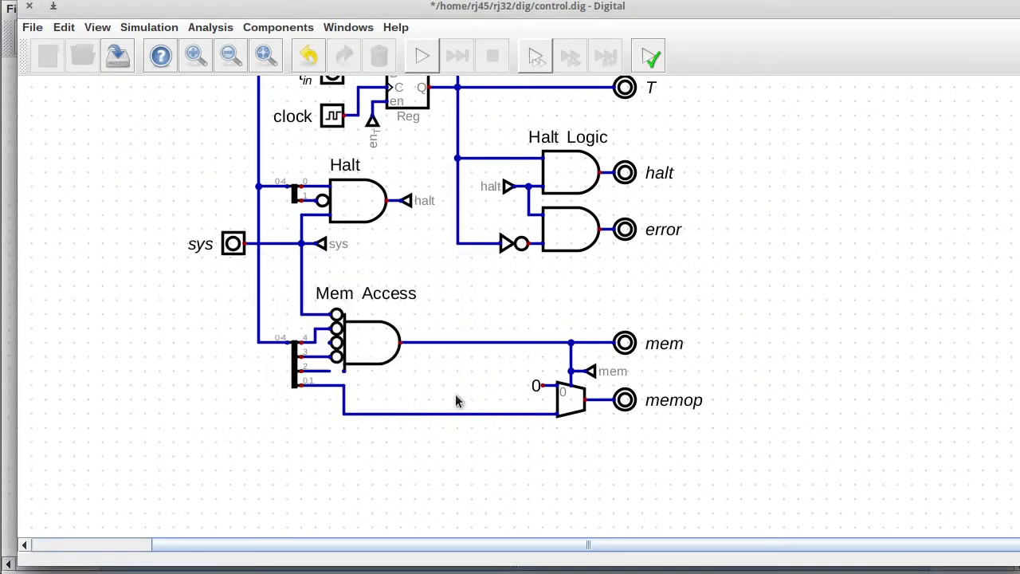
Reroute the sys and op wires to the Mem Access gate's lower inputs and place an en_mem tunnel at its first input.
{"action": "left_click", "coordinate": [350, 336]}
{"action": "left_click_drag", "start_coordinate": [292, 302], "coordinate": [318, 332]}
{"action": "left_click_drag", "start_coordinate": [289, 209], "coordinate": [312, 334]}
{"action": "left_click_drag", "start_coordinate": [291, 286], "coordinate": [262, 284]}
{"action": "key", "text": "ctrl+v"}
{"action": "left_click", "coordinate": [315, 316]}
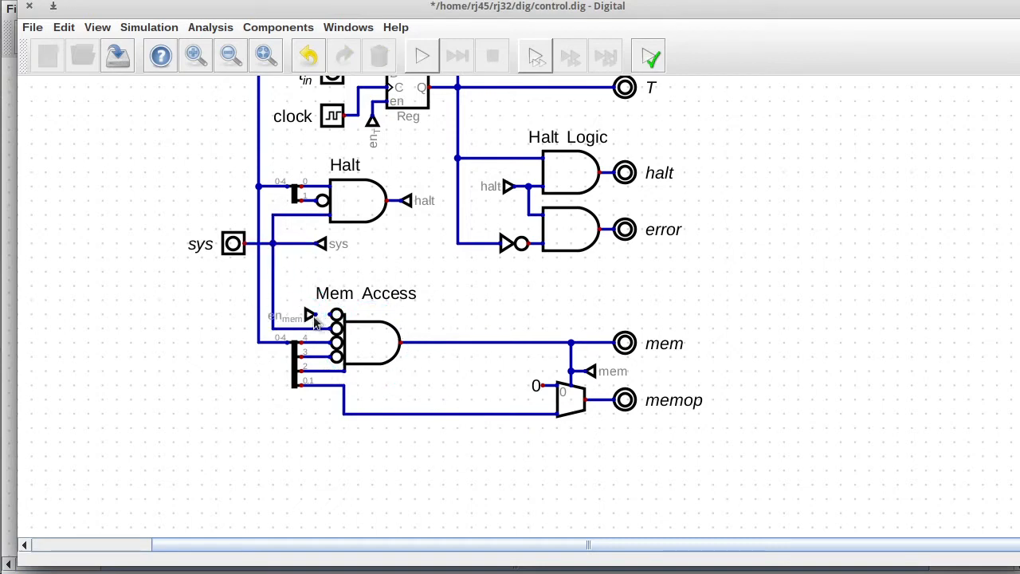
Remove the inversion from In_1 of the Mem Access AND gate.
{"action": "right_click", "coordinate": [359, 327]}
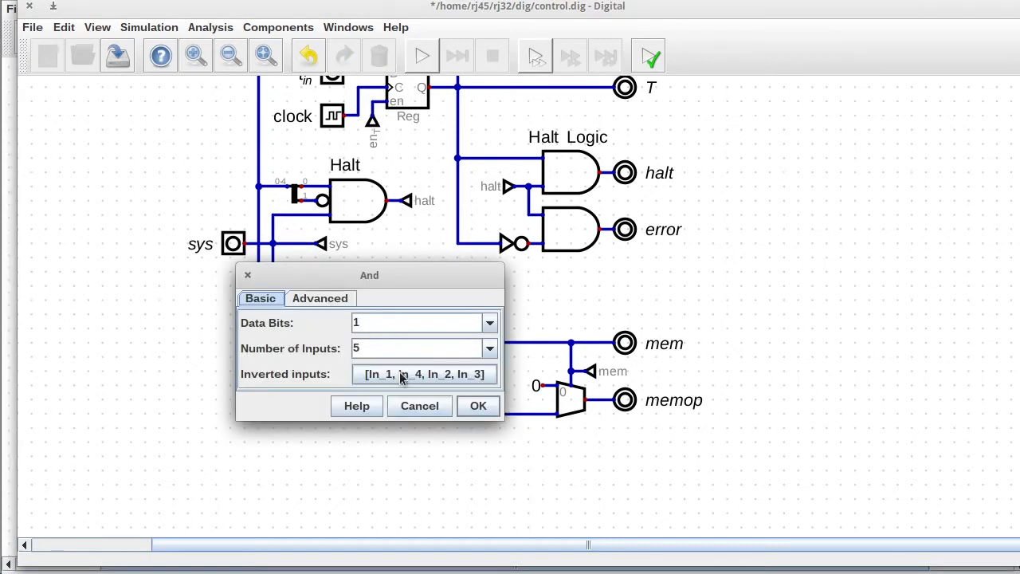
{"action": "left_click", "coordinate": [412, 371]}
{"action": "left_click", "coordinate": [351, 303]}
{"action": "left_click", "coordinate": [364, 417]}
{"action": "key", "text": "Return"}
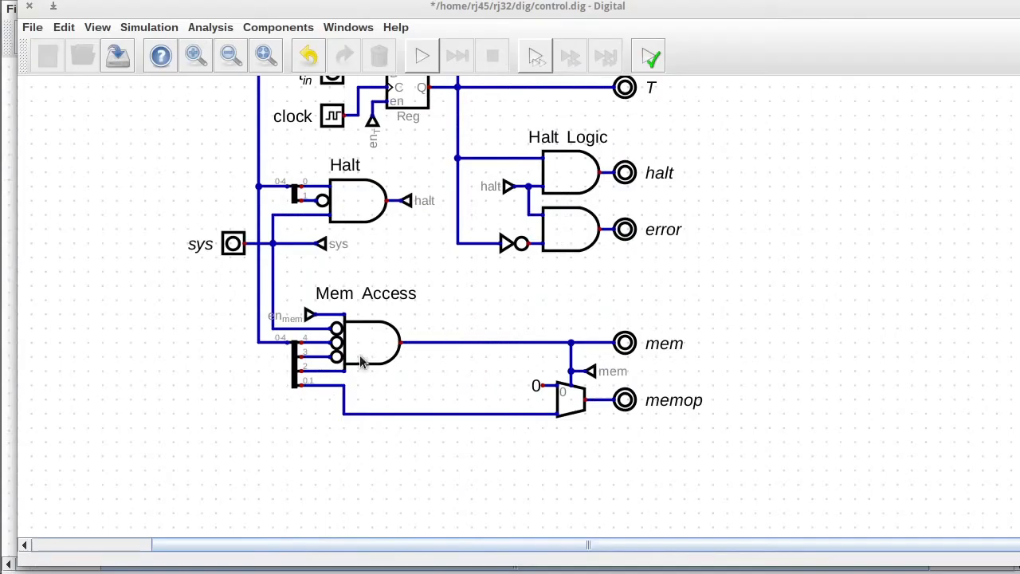
Add In_5 to the inverted inputs of the Mem Access AND gate, keeping In_2, In_3 and In_4 inverted.
{"action": "right_click", "coordinate": [360, 357]}
{"action": "left_click", "coordinate": [410, 390]}
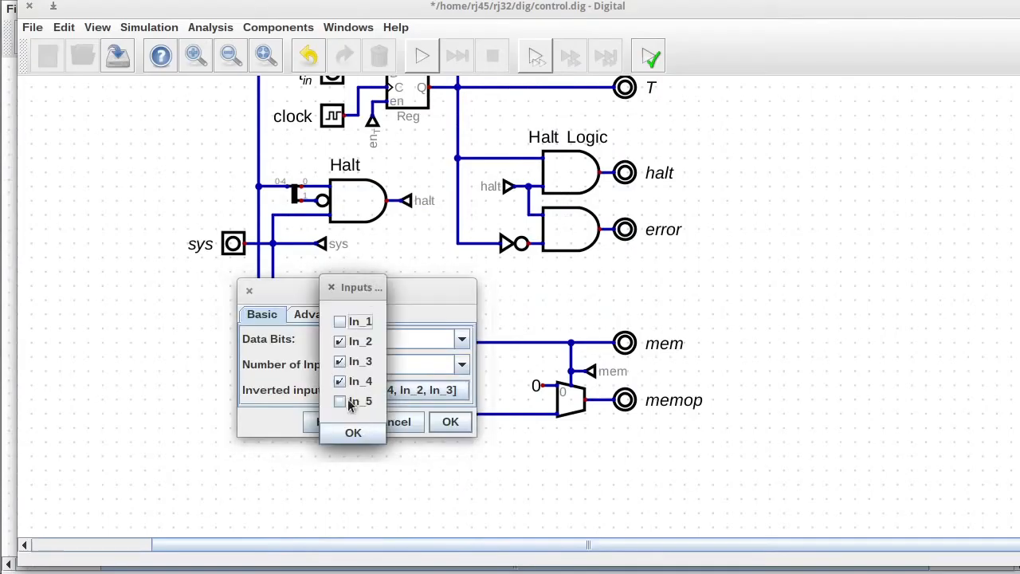
{"action": "left_click", "coordinate": [349, 400]}
{"action": "left_click", "coordinate": [348, 341]}
{"action": "left_click", "coordinate": [354, 432]}
{"action": "left_click", "coordinate": [443, 422]}
{"action": "right_click", "coordinate": [358, 346]}
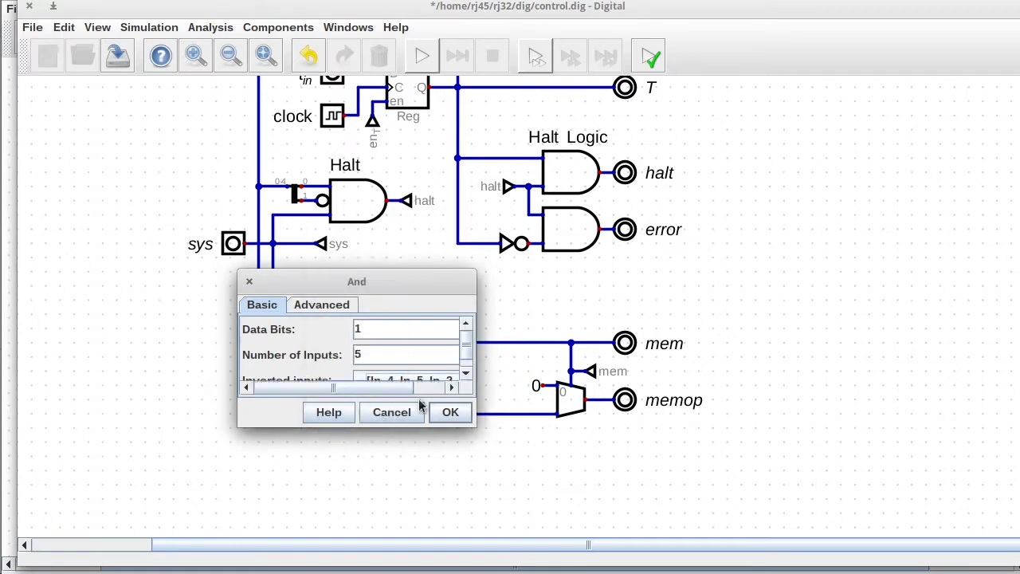
{"action": "left_click", "coordinate": [449, 412]}
Save the control circuit, run all its tests and check the Mem Access test results.
{"action": "left_click", "coordinate": [117, 55]}
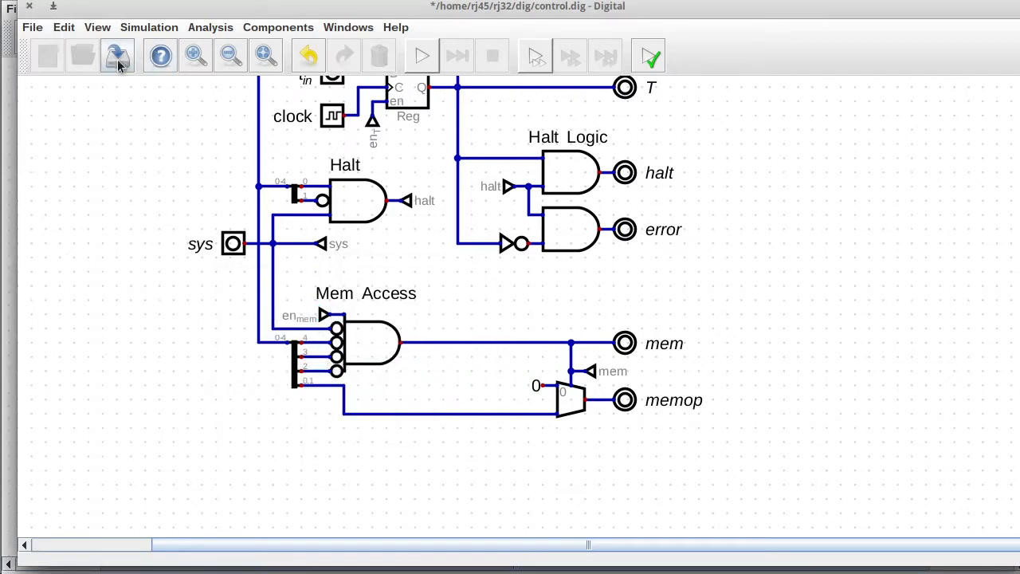
{"action": "left_click", "coordinate": [149, 27]}
{"action": "left_click", "coordinate": [172, 311]}
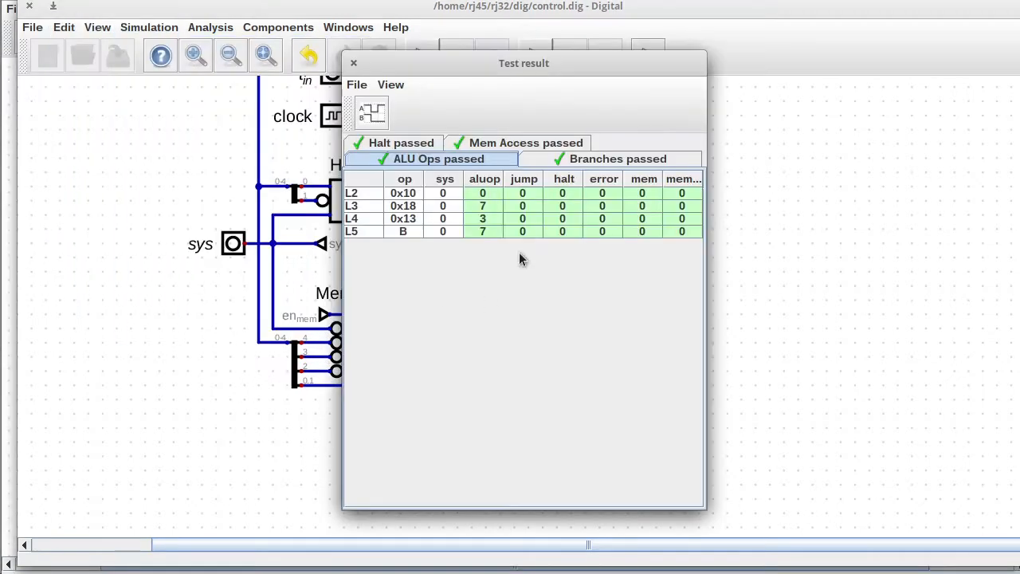
{"action": "left_click", "coordinate": [571, 148]}
{"action": "key", "text": "Escape"}
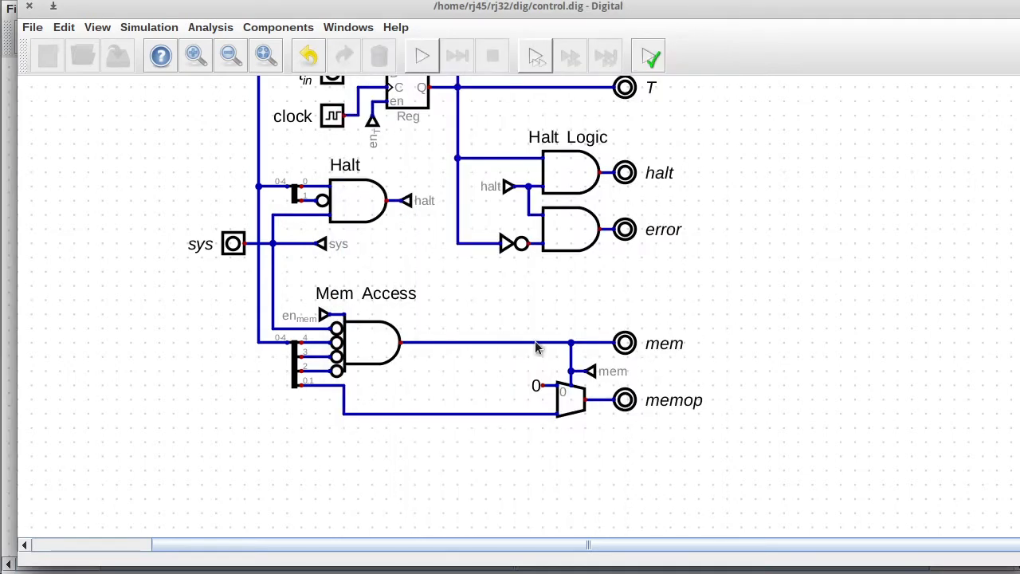
Replace the en_reg output on the enable wire with a tunnel named en_reg.
{"action": "scroll", "coordinate": [954, 134], "scroll_direction": "up", "scroll_amount": 10}
{"action": "scroll", "coordinate": [637, 285], "scroll_direction": "down", "scroll_amount": 1}
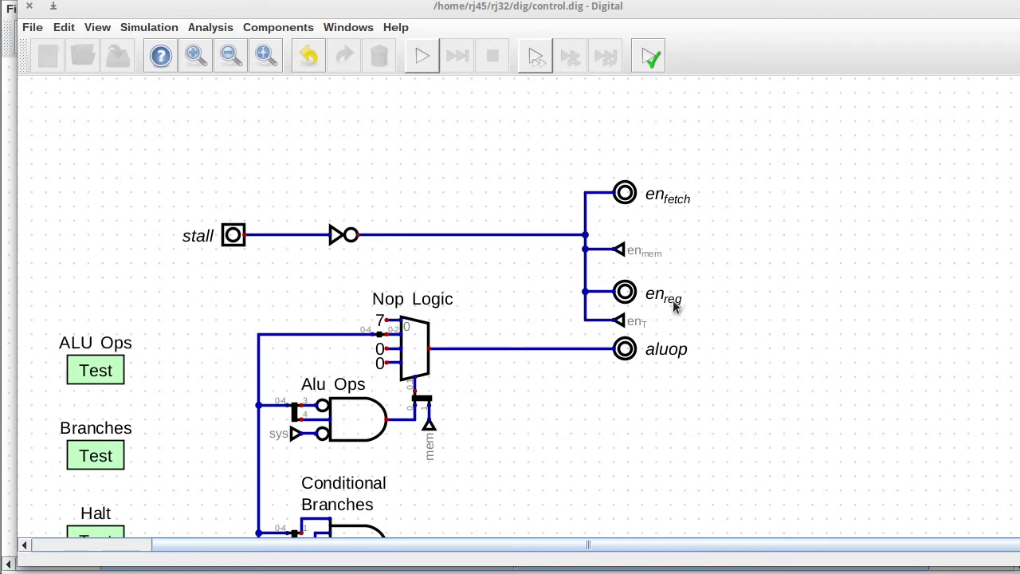
{"action": "key", "text": "Delete"}
{"action": "left_click_drag", "start_coordinate": [594, 267], "coordinate": [586, 292]}
{"action": "key", "text": "l"}
{"action": "left_click", "coordinate": [614, 293]}
{"action": "right_click", "coordinate": [616, 296]}
{"action": "double_click", "coordinate": [606, 306]}
{"action": "type", "text": "en_reg"}
{"action": "left_click", "coordinate": [672, 333]}
Set the Alu Ops AND gate to four inputs, keeping In_1 and In_3 inverted.
{"action": "right_click", "coordinate": [372, 426]}
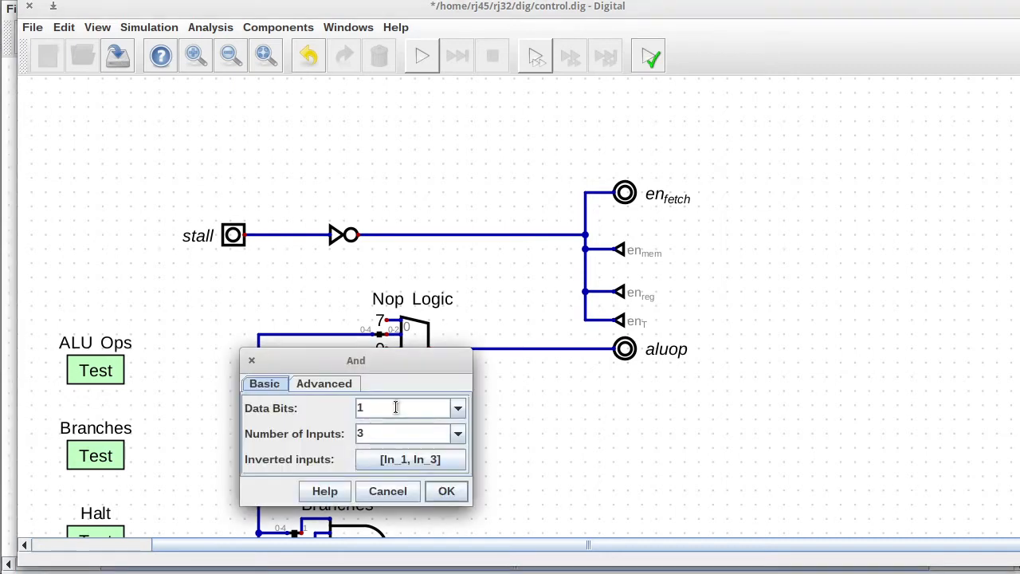
{"action": "left_click", "coordinate": [457, 434]}
{"action": "left_click", "coordinate": [428, 464]}
{"action": "left_click", "coordinate": [428, 464]}
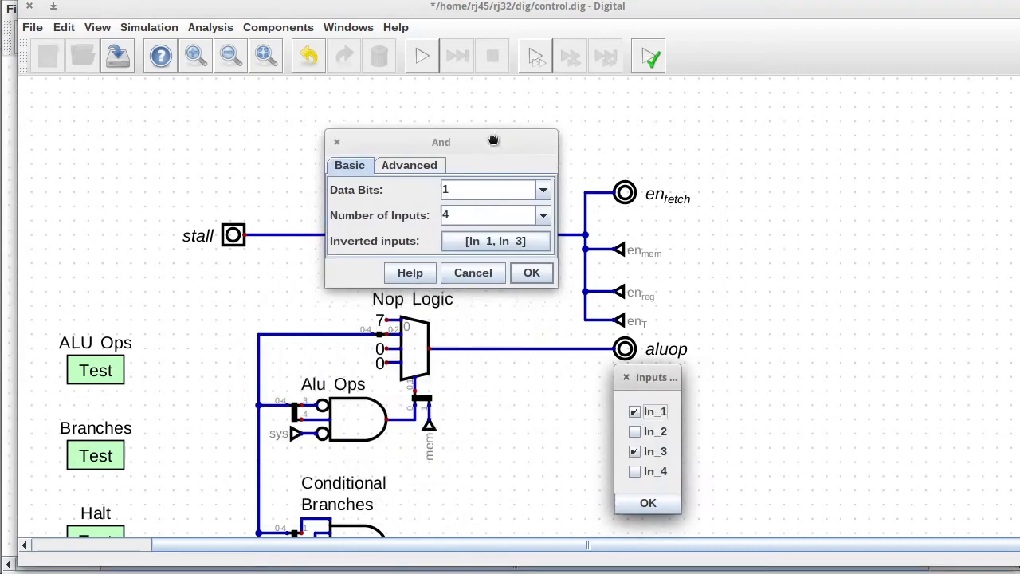
{"action": "left_click", "coordinate": [645, 504]}
{"action": "left_click", "coordinate": [536, 272]}
Move the Alu Ops label, AND gate and op splitter up to realign the wiring, and place an en_reg tunnel at the gate's fourth input.
{"action": "left_click", "coordinate": [321, 383]}
{"action": "left_click", "coordinate": [311, 356]}
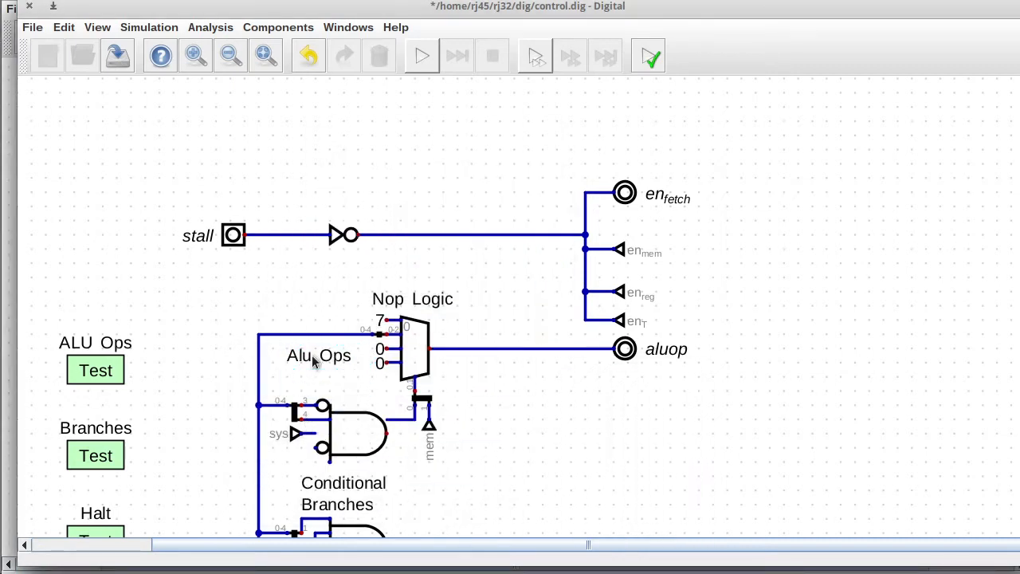
{"action": "left_click", "coordinate": [357, 430]}
{"action": "left_click", "coordinate": [352, 417]}
{"action": "left_click_drag", "start_coordinate": [262, 388], "coordinate": [275, 418]}
{"action": "left_click_drag", "start_coordinate": [267, 412], "coordinate": [267, 398]}
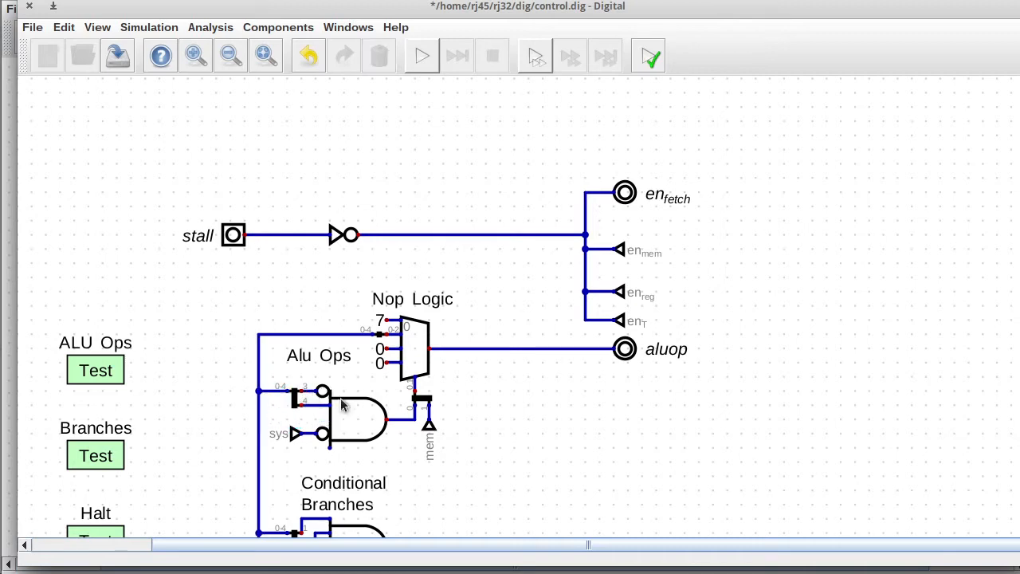
{"action": "key", "text": "ctrl+v"}
{"action": "left_click", "coordinate": [318, 455]}
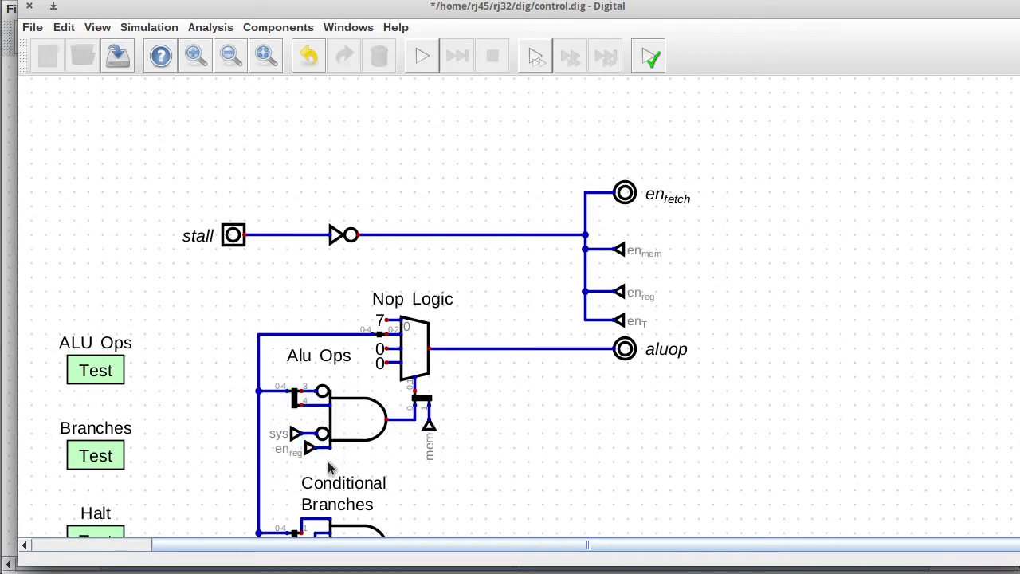
Save the control circuit and rerun its tests after adding the en_reg input to Alu Ops.
{"action": "left_click", "coordinate": [117, 56]}
{"action": "left_click", "coordinate": [210, 27]}
{"action": "mouse_move", "coordinate": [149, 27]}
{"action": "left_click", "coordinate": [178, 272]}
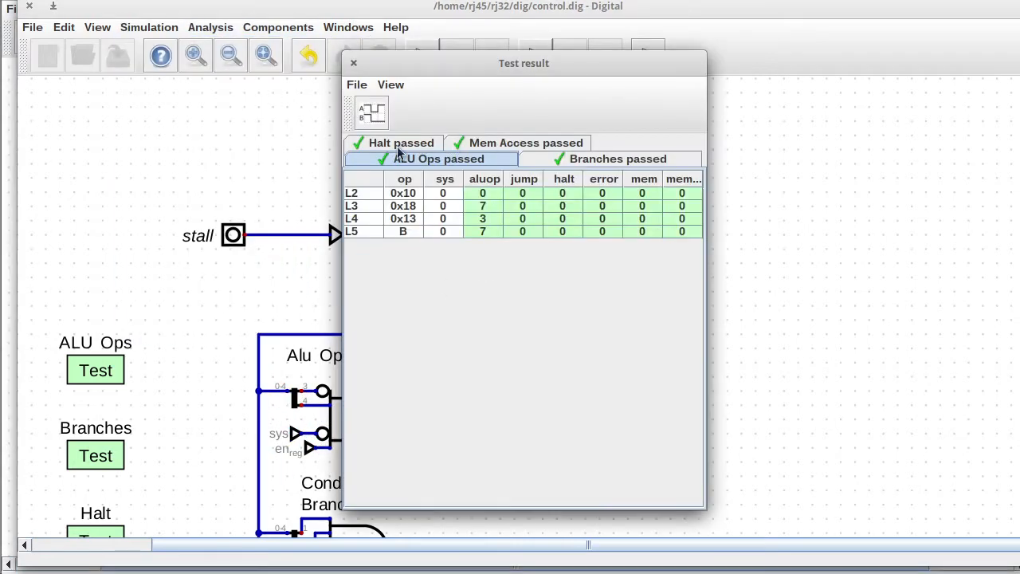
{"action": "left_click", "coordinate": [363, 66]}
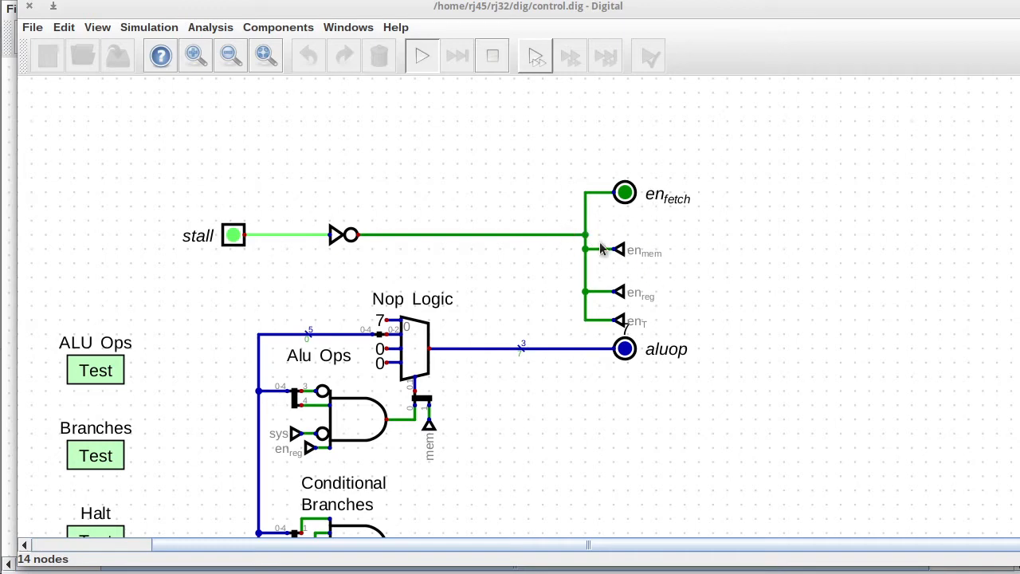
Toggle the stall input in the running simulation, examine the enable signals across the control circuit, and stop the simulation.
{"action": "left_click", "coordinate": [234, 237]}
{"action": "left_click", "coordinate": [233, 238]}
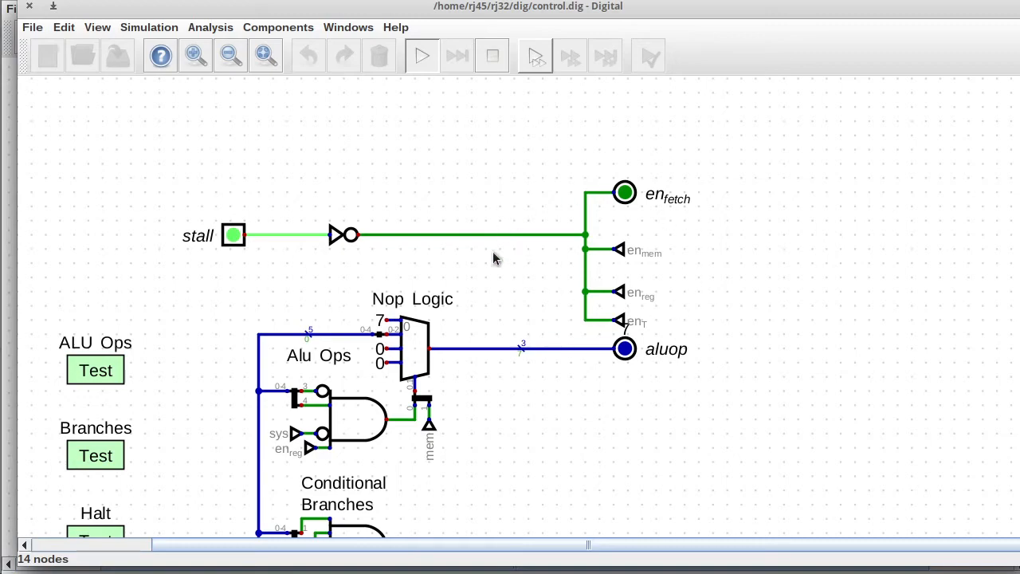
{"action": "scroll", "coordinate": [997, 431], "scroll_direction": "down", "scroll_amount": 12}
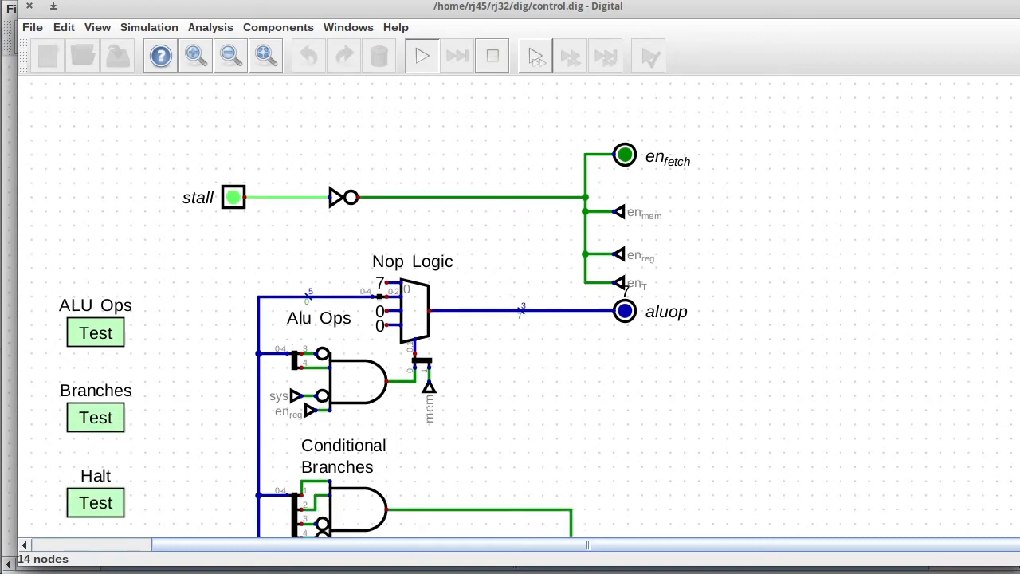
{"action": "scroll", "coordinate": [1007, 455], "scroll_direction": "up", "scroll_amount": 12}
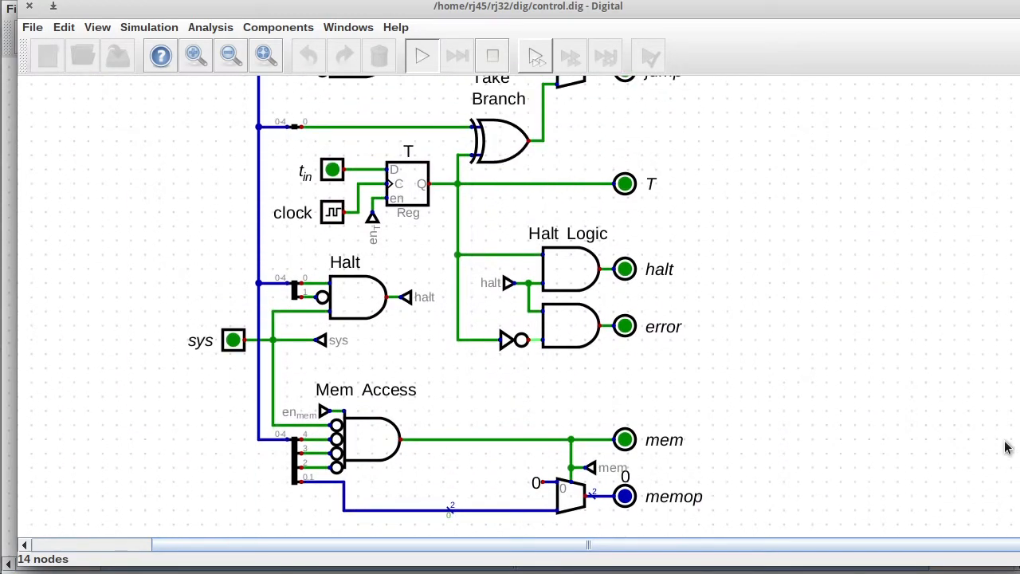
{"action": "scroll", "coordinate": [988, 423], "scroll_direction": "down", "scroll_amount": 8}
{"action": "scroll", "coordinate": [973, 397], "scroll_direction": "down", "scroll_amount": 3}
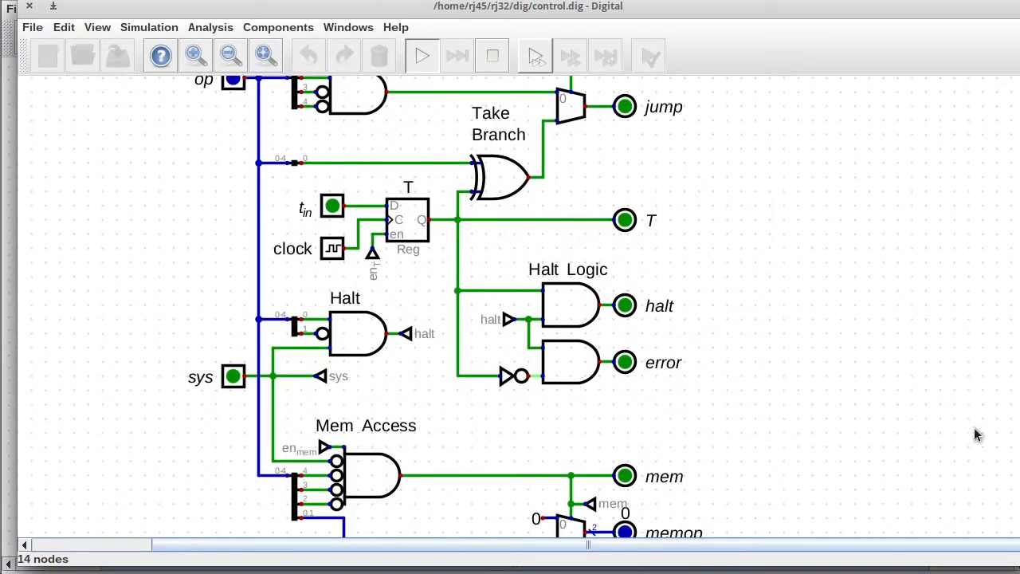
{"action": "scroll", "coordinate": [978, 434], "scroll_direction": "down", "scroll_amount": 4}
{"action": "scroll", "coordinate": [984, 469], "scroll_direction": "up", "scroll_amount": 13}
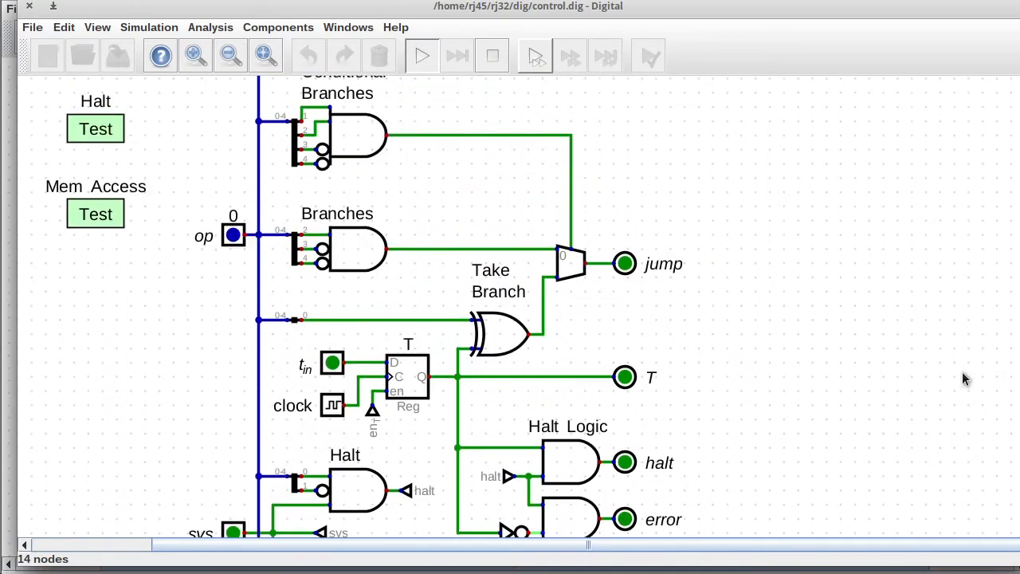
{"action": "scroll", "coordinate": [948, 335], "scroll_direction": "down", "scroll_amount": 12}
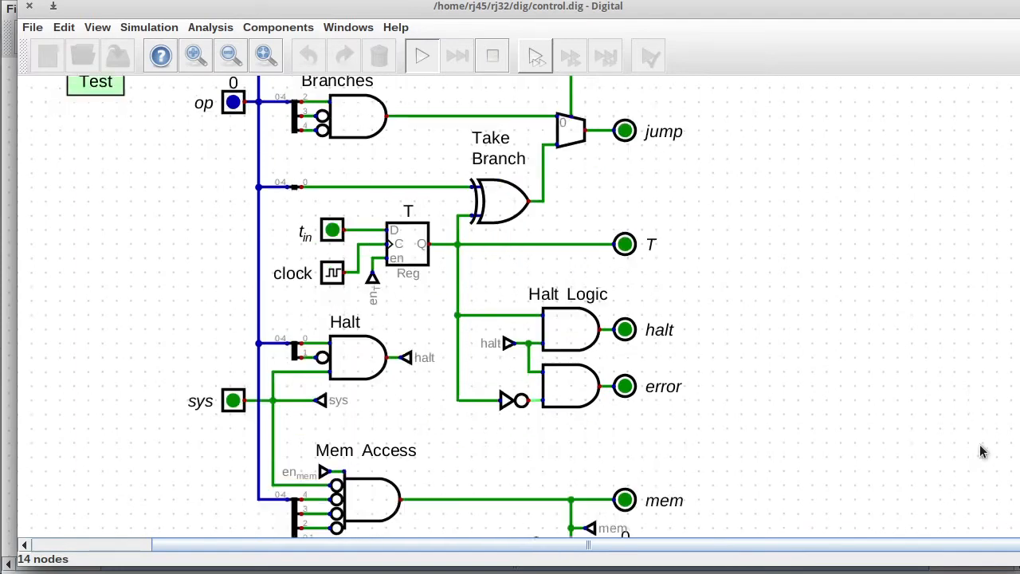
{"action": "scroll", "coordinate": [980, 451], "scroll_direction": "up", "scroll_amount": 19}
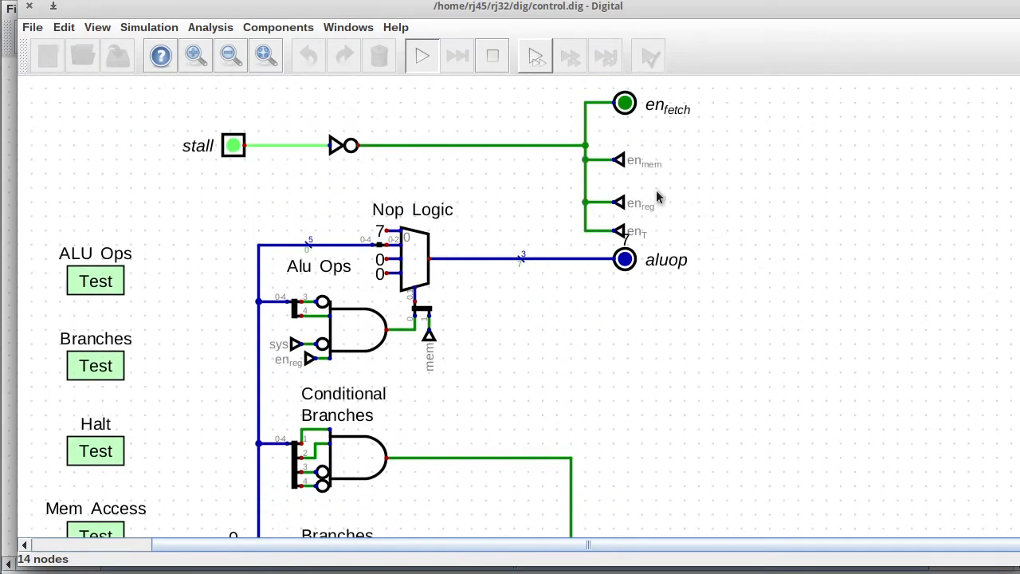
{"action": "left_click_drag", "start_coordinate": [630, 203], "coordinate": [750, 347]}
{"action": "left_click", "coordinate": [493, 56]}
Move the enable output and tunnels, the stall input and its inverter up, keeping the inverter's output wire straight.
{"action": "scroll", "coordinate": [721, 262], "scroll_direction": "down", "scroll_amount": 5}
{"action": "left_click_drag", "start_coordinate": [721, 263], "coordinate": [588, 270]}
{"action": "scroll", "coordinate": [588, 108], "scroll_direction": "up", "scroll_amount": 9}
{"action": "left_click_drag", "start_coordinate": [94, 164], "coordinate": [802, 439]}
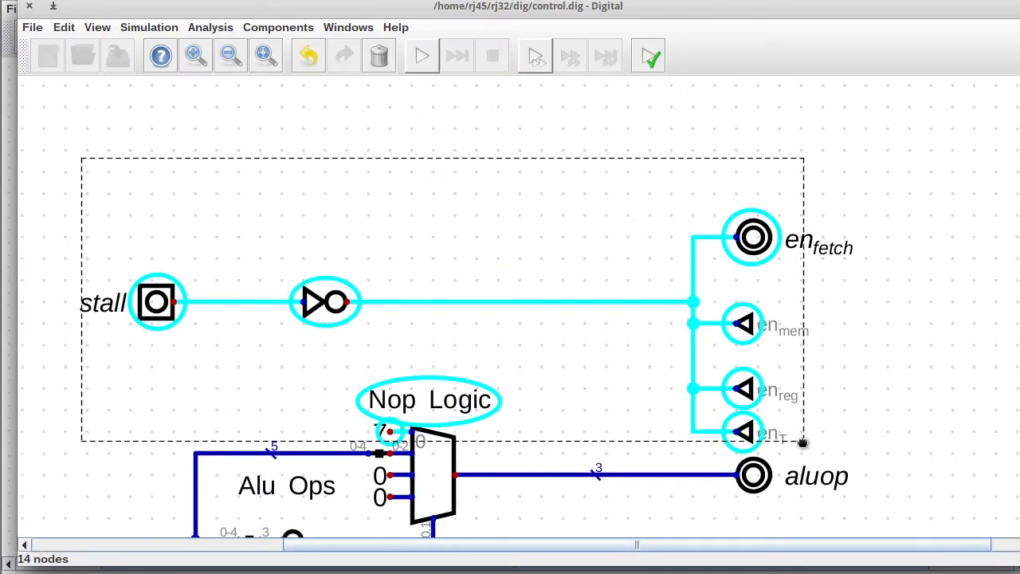
{"action": "left_click_drag", "start_coordinate": [644, 152], "coordinate": [860, 452]}
{"action": "left_click_drag", "start_coordinate": [801, 379], "coordinate": [795, 280]}
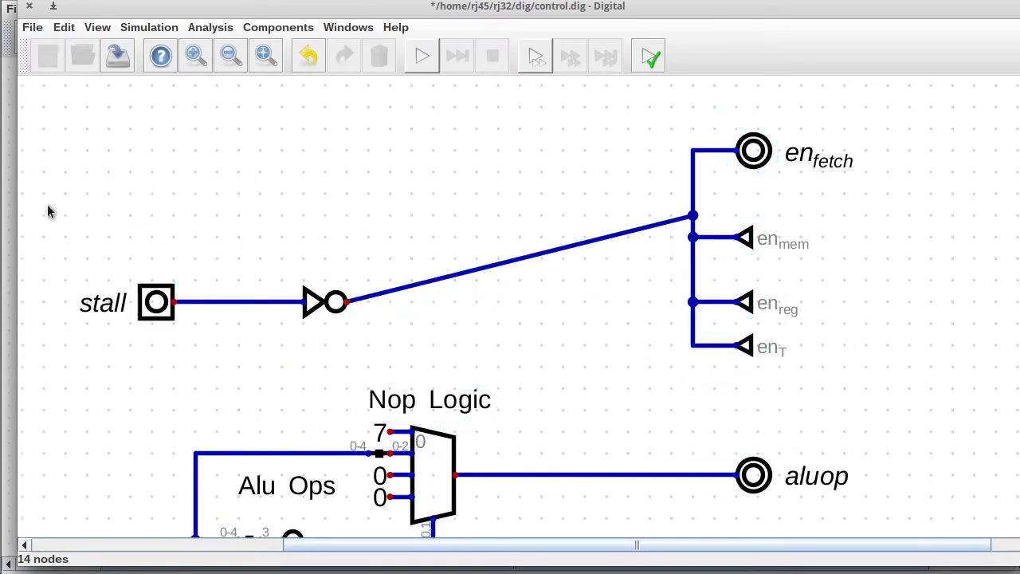
{"action": "left_click_drag", "start_coordinate": [48, 210], "coordinate": [351, 335]}
{"action": "left_click_drag", "start_coordinate": [162, 264], "coordinate": [355, 221]}
{"action": "left_click_drag", "start_coordinate": [329, 224], "coordinate": [326, 263]}
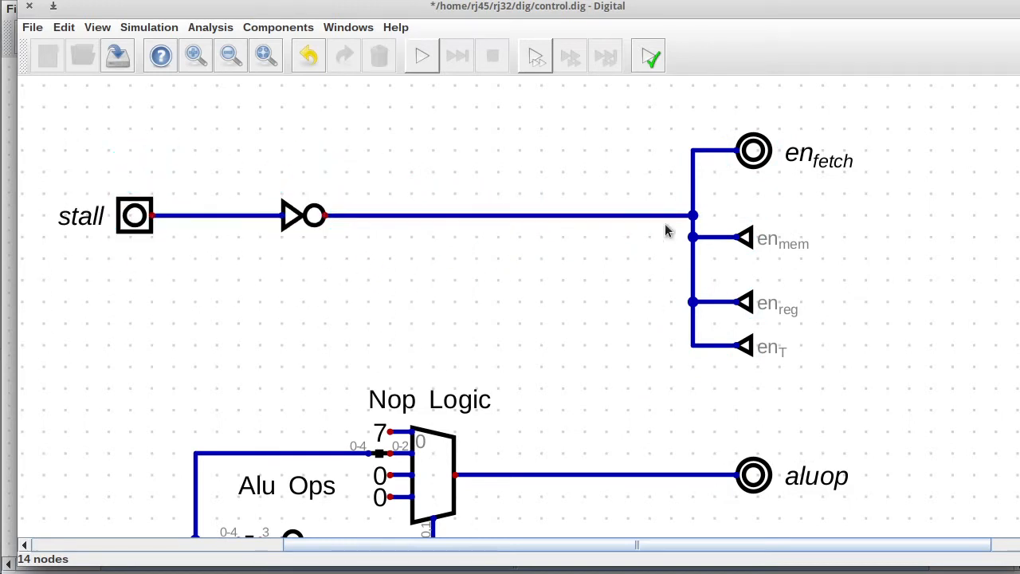
Space en_fetch, en_mem, en_reg and en_T evenly, and shift the whole stall block down two grid units.
{"action": "left_click_drag", "start_coordinate": [645, 272], "coordinate": [831, 394]}
{"action": "left_click_drag", "start_coordinate": [785, 357], "coordinate": [784, 335]}
{"action": "left_click_drag", "start_coordinate": [651, 121], "coordinate": [789, 188]}
{"action": "left_click_drag", "start_coordinate": [760, 158], "coordinate": [759, 180]}
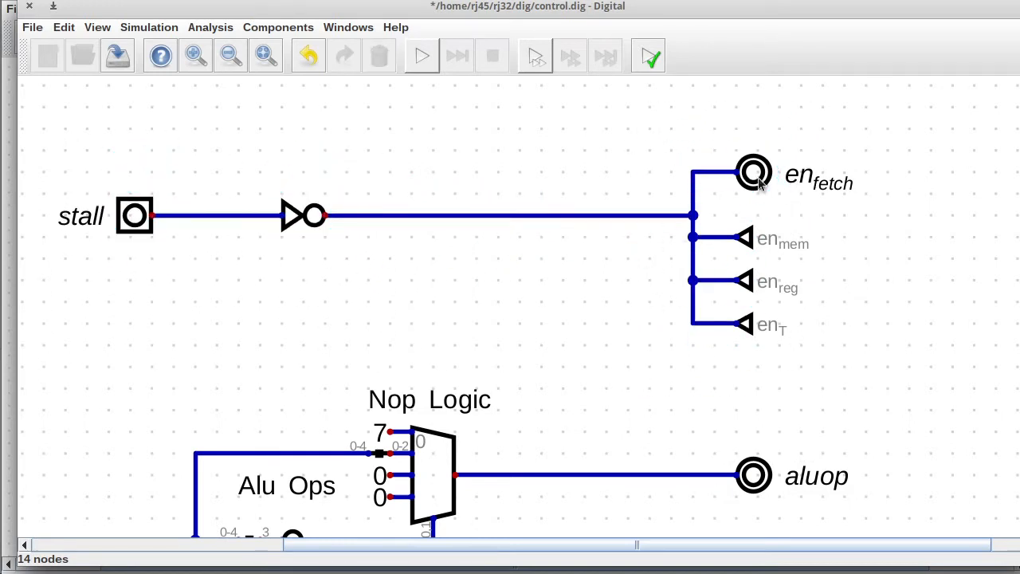
{"action": "left_click_drag", "start_coordinate": [665, 138], "coordinate": [819, 227]}
{"action": "left_click_drag", "start_coordinate": [688, 165], "coordinate": [716, 216]}
{"action": "left_click_drag", "start_coordinate": [62, 98], "coordinate": [802, 326]}
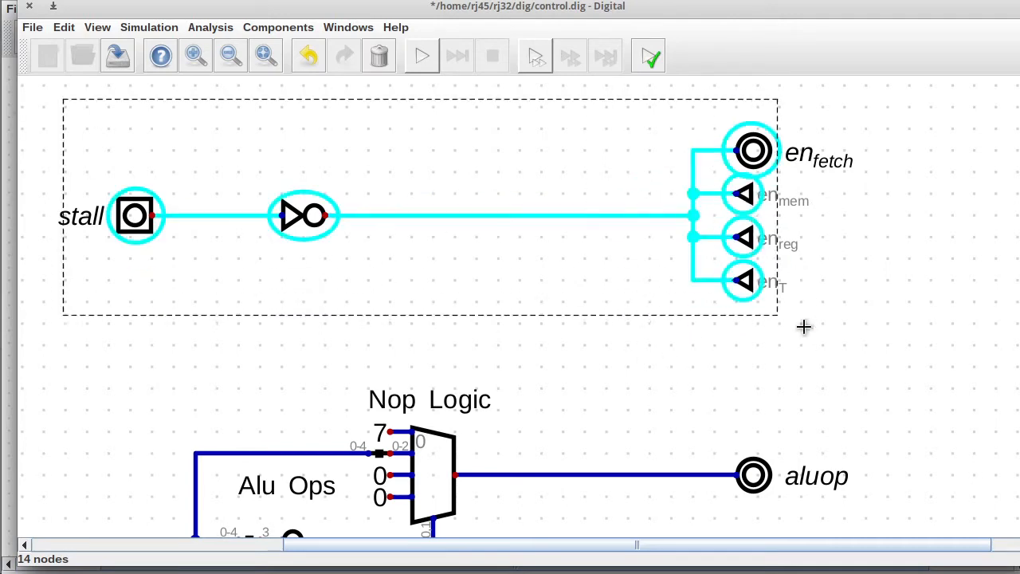
{"action": "left_click_drag", "start_coordinate": [545, 276], "coordinate": [543, 319]}
Add the text label "Stall Logic" above the stall inverter and save the control circuit.
{"action": "left_click", "coordinate": [258, 29]}
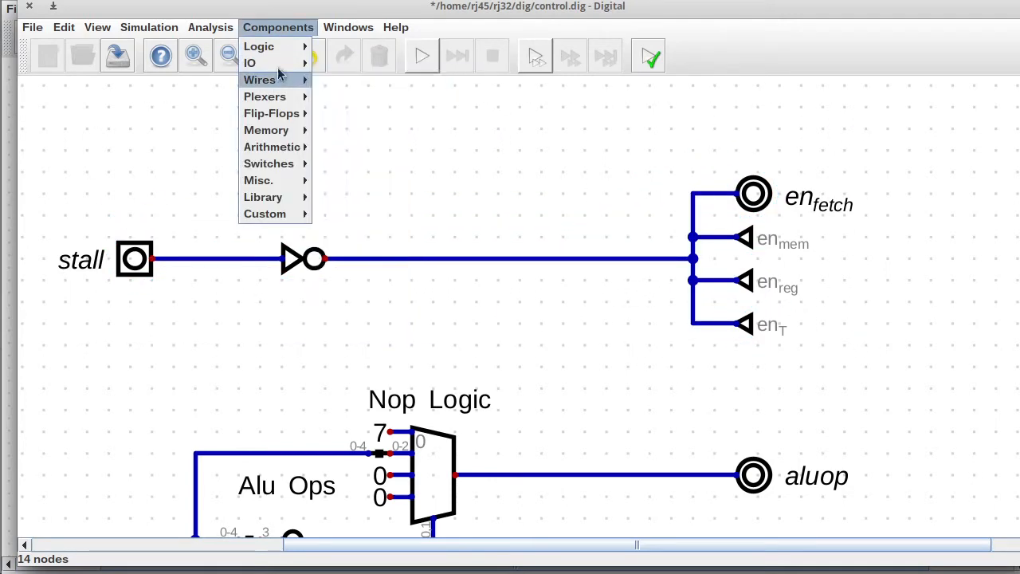
{"action": "mouse_move", "coordinate": [279, 64]}
{"action": "left_click", "coordinate": [337, 231]}
{"action": "left_click", "coordinate": [367, 190]}
{"action": "left_click", "coordinate": [368, 185]}
{"action": "type", "text": "Stall Logic"}
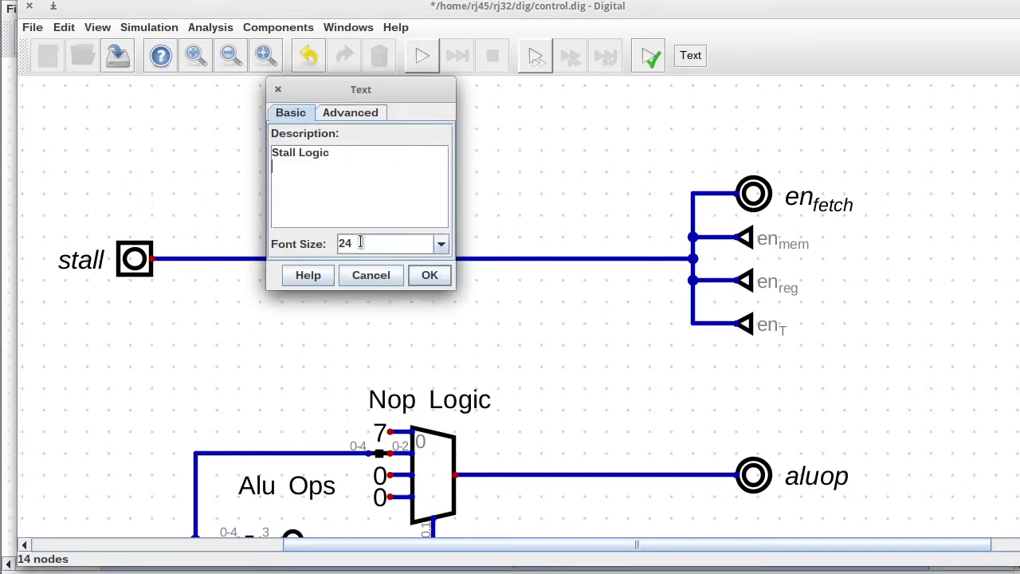
{"action": "left_click", "coordinate": [431, 279]}
{"action": "left_click", "coordinate": [117, 55]}
Close the control circuit, open the Fetch subcircuit and add a 1-bit input labelled en above clock.
{"action": "left_click", "coordinate": [28, 6]}
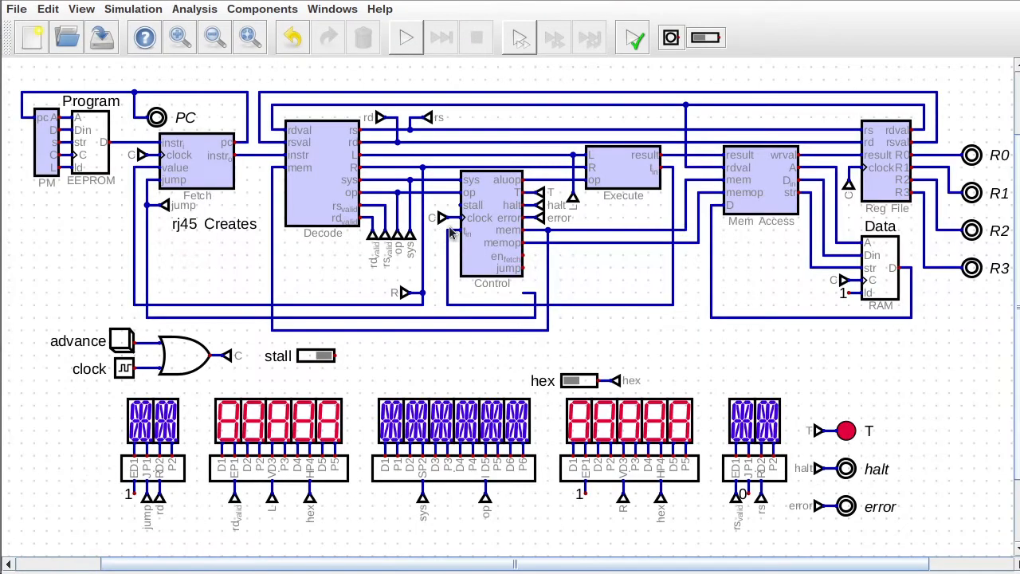
{"action": "right_click", "coordinate": [197, 164]}
{"action": "left_click", "coordinate": [237, 208]}
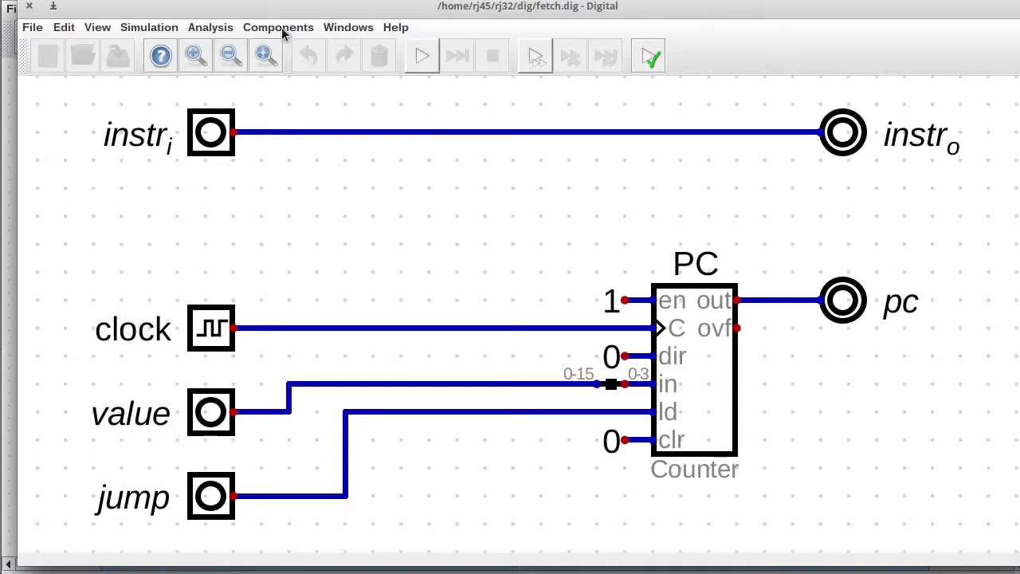
{"action": "left_click", "coordinate": [279, 27]}
{"action": "mouse_move", "coordinate": [266, 64]}
{"action": "left_click", "coordinate": [370, 104]}
{"action": "left_click", "coordinate": [225, 272]}
{"action": "right_click", "coordinate": [214, 243]}
{"action": "type", "text": "en"}
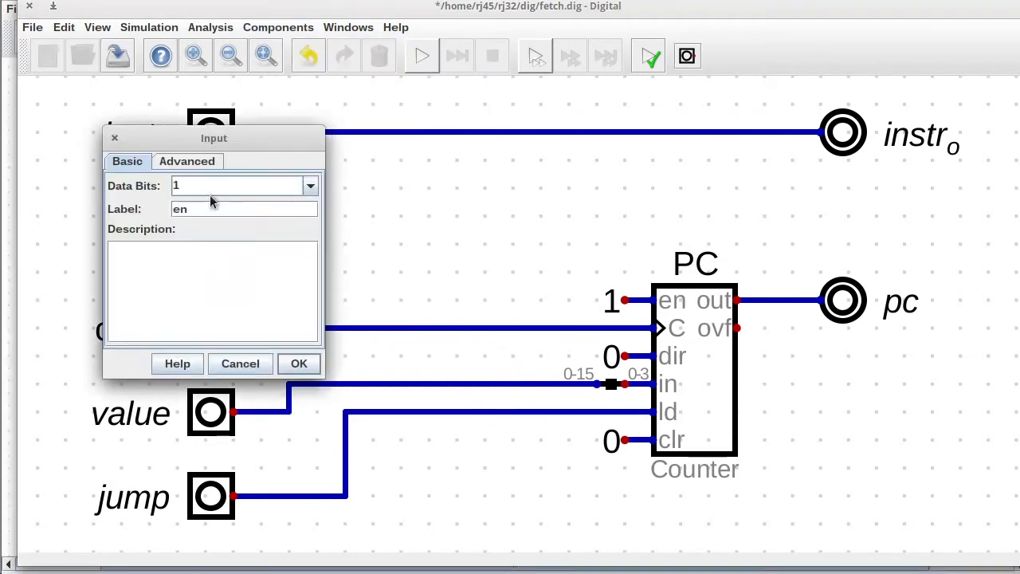
{"action": "left_click", "coordinate": [294, 363]}
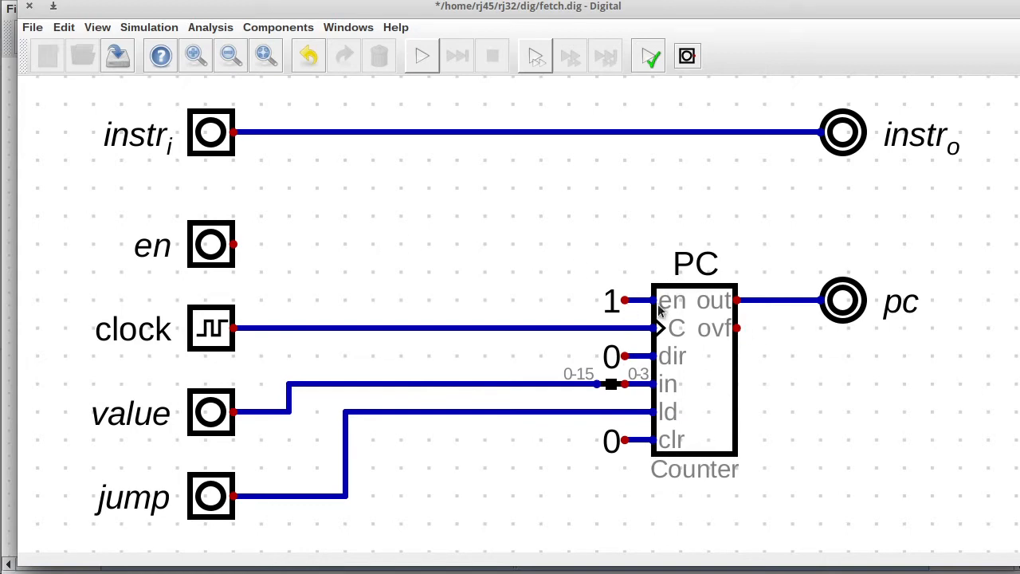
Read the help for the PC counter's en and ld inputs.
{"action": "right_click", "coordinate": [666, 374]}
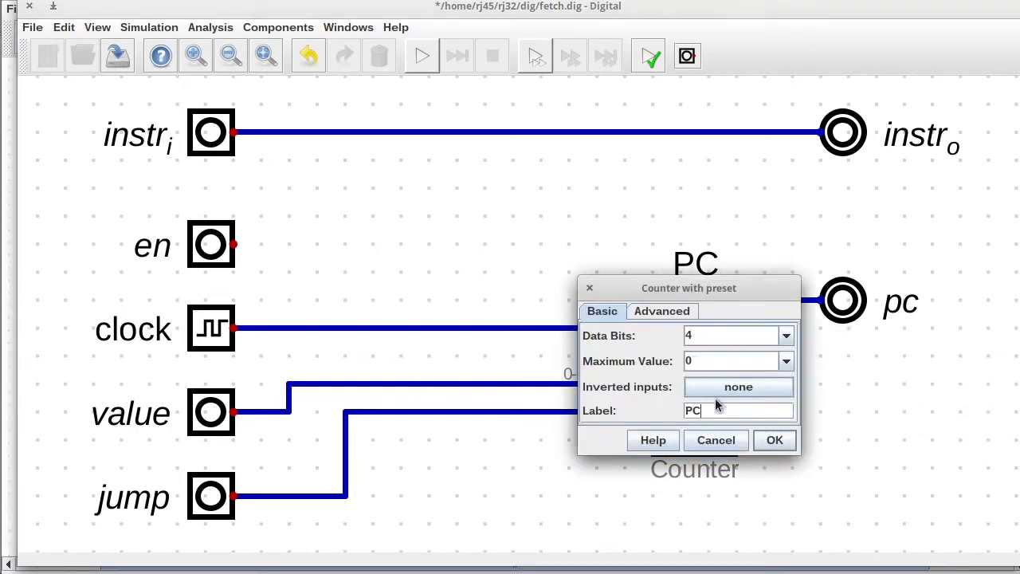
{"action": "left_click", "coordinate": [651, 439]}
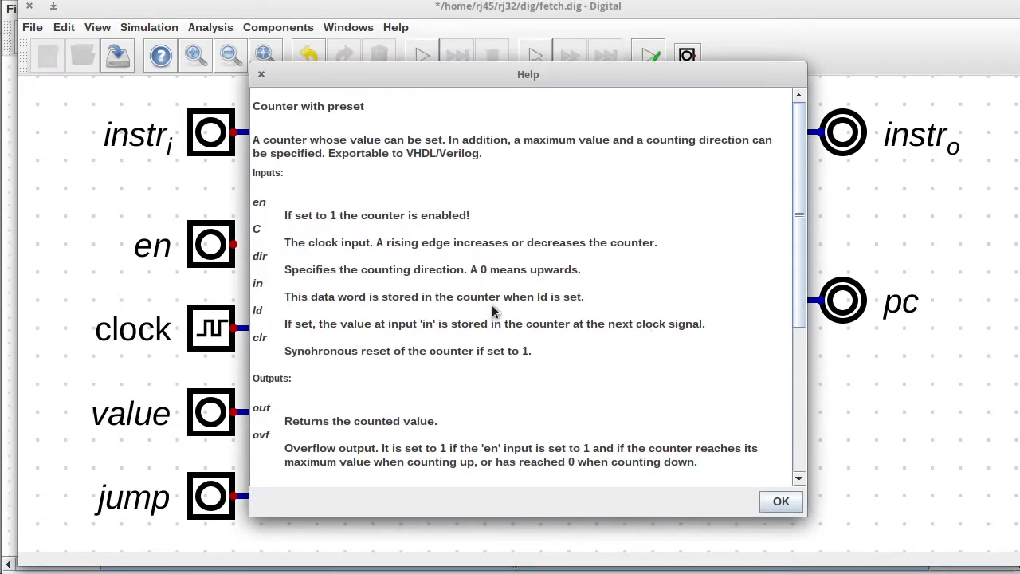
{"action": "scroll", "coordinate": [494, 311], "scroll_direction": "down", "scroll_amount": 3}
{"action": "scroll", "coordinate": [510, 310], "scroll_direction": "up", "scroll_amount": 3}
{"action": "left_click", "coordinate": [781, 502]}
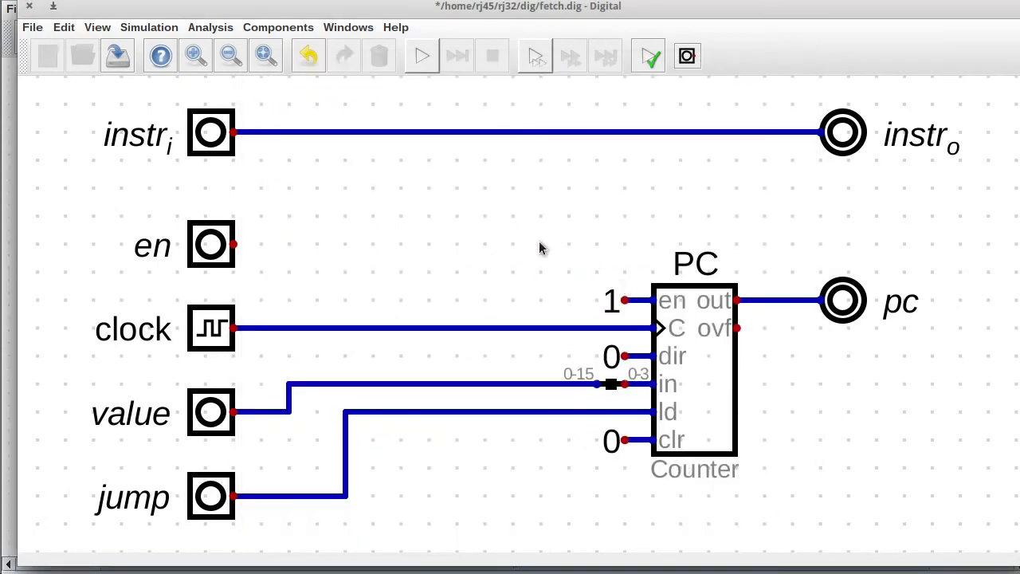
Remove the constant 1 from the PC counter's en pin and wire the en input to it instead.
{"action": "key", "text": "Delete"}
{"action": "left_click", "coordinate": [234, 245]}
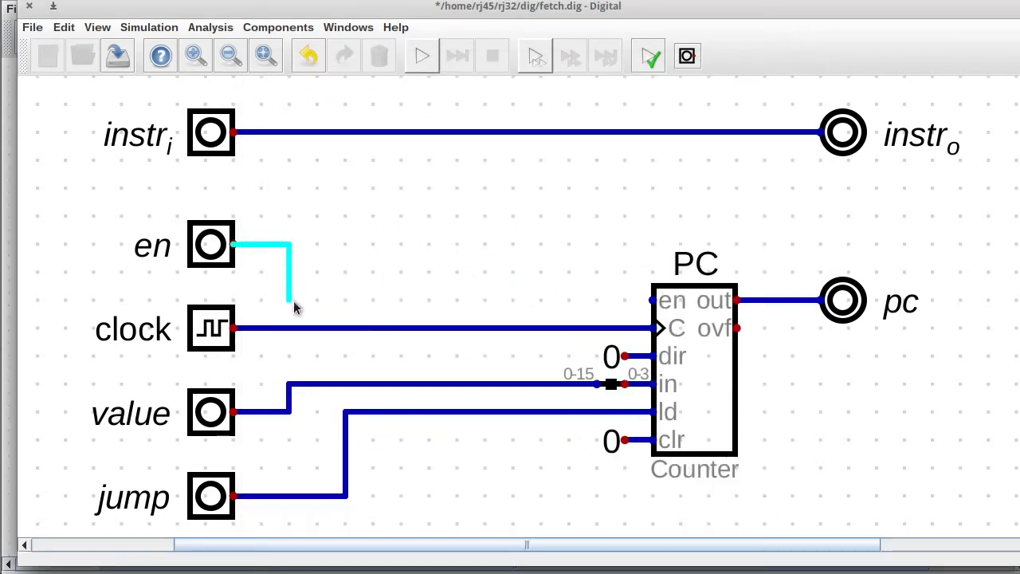
{"action": "left_click", "coordinate": [289, 300]}
{"action": "left_click", "coordinate": [652, 301]}
Simulate Fetch with value set to 2232, jump on and en off to check the counter's loading, and stop the simulation.
{"action": "key", "text": "space"}
{"action": "left_click", "coordinate": [211, 412]}
{"action": "type", "text": "2232"}
{"action": "left_click", "coordinate": [321, 413]}
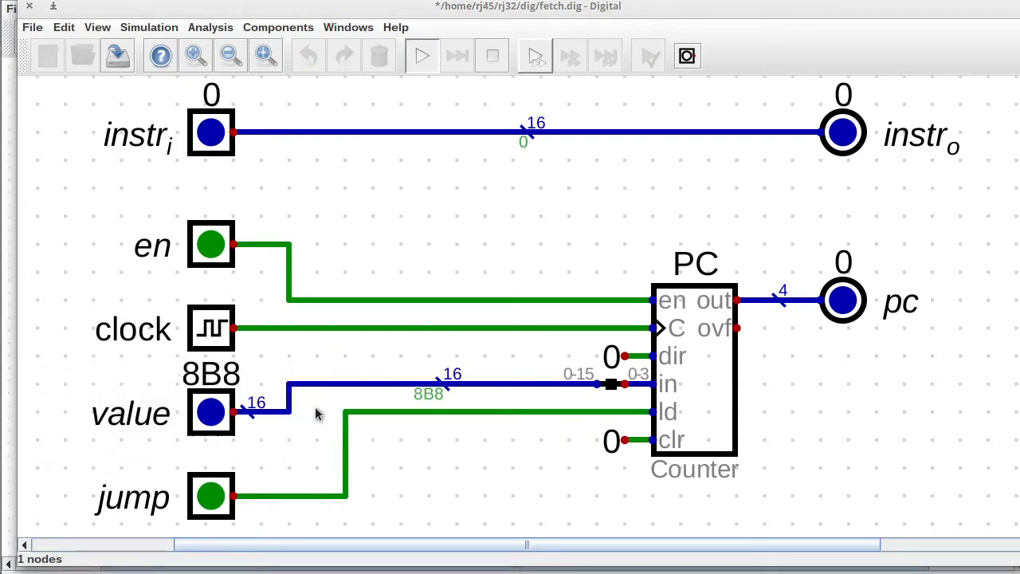
{"action": "left_click", "coordinate": [210, 496]}
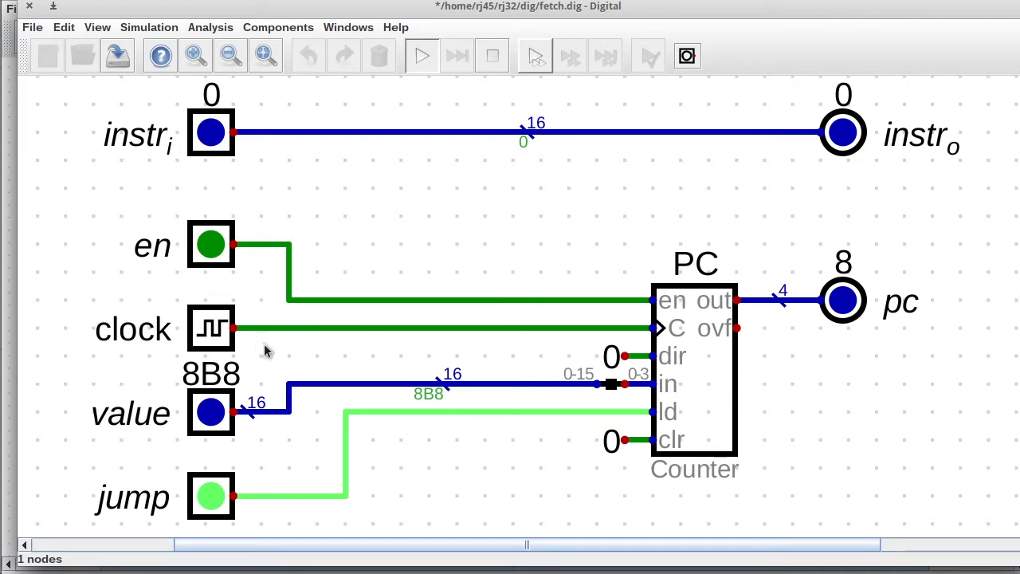
{"action": "left_click", "coordinate": [494, 57]}
Place an AND gate between jump and the PC counter, and delete the wire linking jump to the counter's ld pin.
{"action": "scroll", "coordinate": [750, 339], "scroll_direction": "down", "scroll_amount": 3}
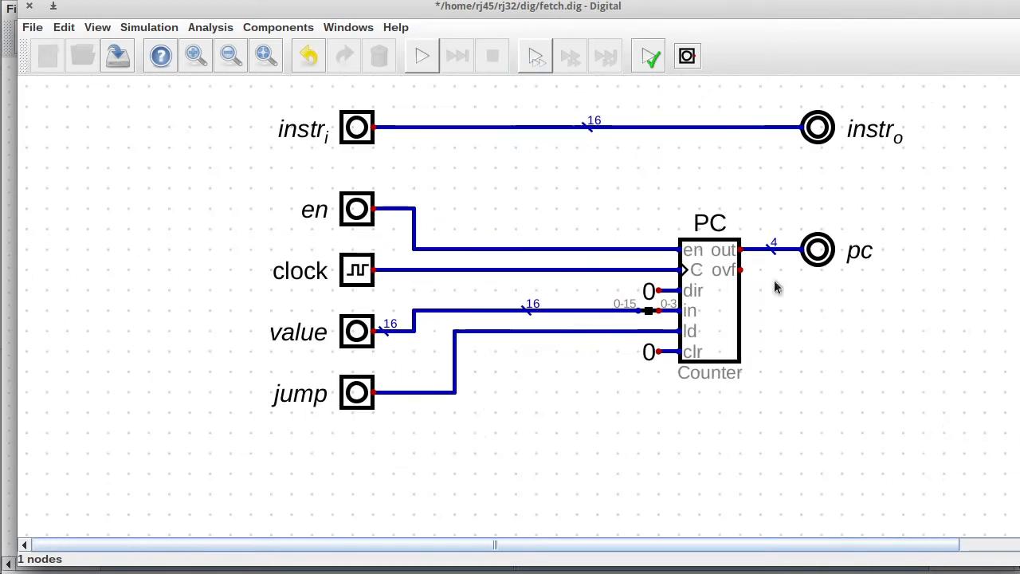
{"action": "left_click", "coordinate": [271, 28]}
{"action": "mouse_move", "coordinate": [261, 63]}
{"action": "left_click", "coordinate": [339, 57]}
{"action": "left_click", "coordinate": [564, 431]}
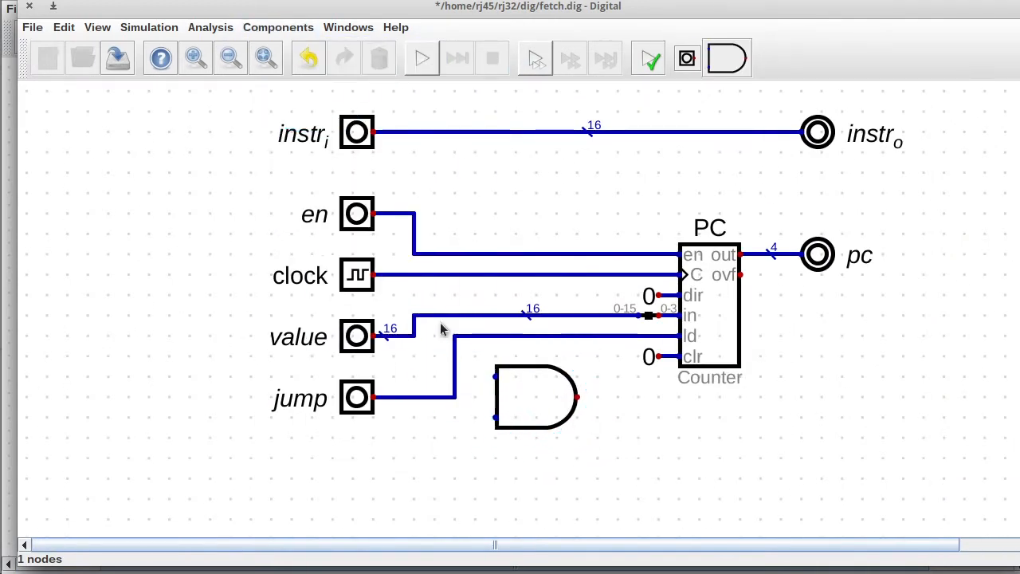
{"action": "left_click", "coordinate": [457, 368], "text": "ctrl"}
{"action": "left_click", "coordinate": [484, 377]}
{"action": "left_click", "coordinate": [475, 357], "text": "ctrl"}
{"action": "key", "text": "Delete"}
Move the AND gate next to the jump input and wire its output to the PC counter's ld pin.
{"action": "left_click", "coordinate": [529, 404]}
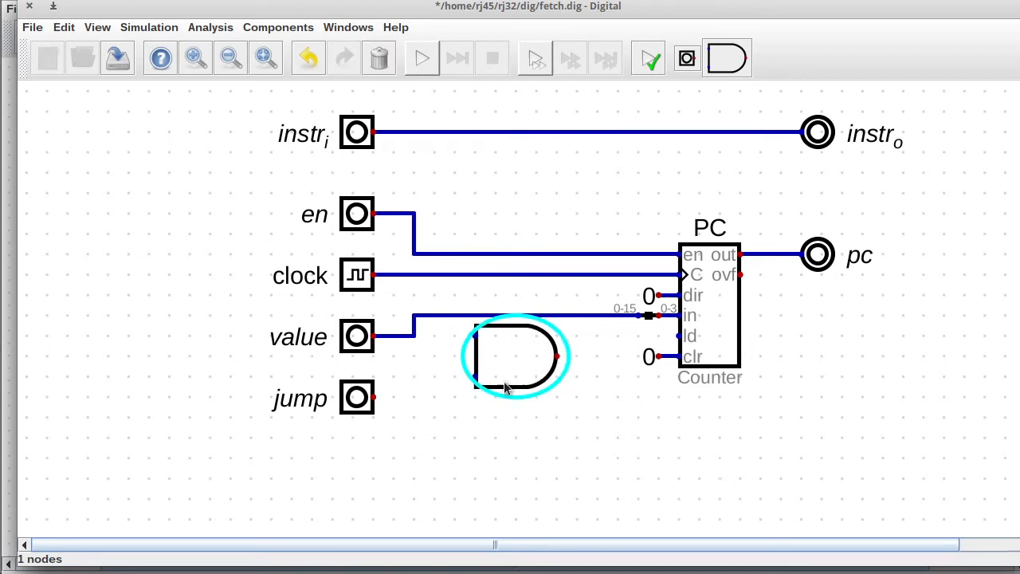
{"action": "left_click", "coordinate": [488, 385]}
{"action": "left_click", "coordinate": [536, 376]}
{"action": "left_click", "coordinate": [558, 376]}
{"action": "left_click", "coordinate": [679, 337]}
Shift the en wire's vertical run one grid unit right and connect en and jump to the AND gate's two inputs.
{"action": "left_click_drag", "start_coordinate": [394, 194], "coordinate": [413, 224]}
{"action": "left_click", "coordinate": [416, 237], "text": "ctrl"}
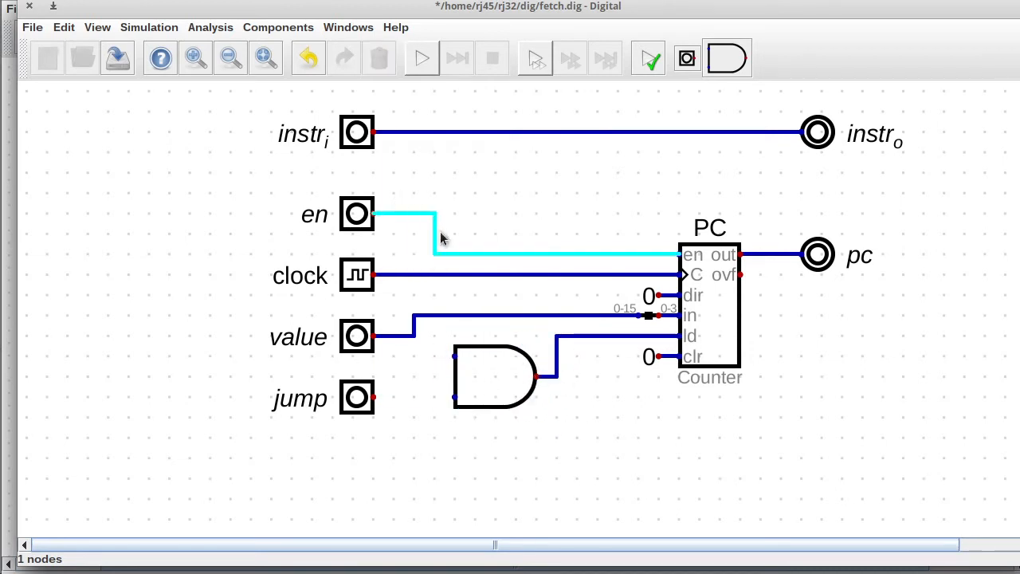
{"action": "left_click", "coordinate": [438, 237]}
{"action": "left_click", "coordinate": [435, 254]}
{"action": "left_click", "coordinate": [455, 357]}
{"action": "left_click", "coordinate": [374, 398]}
Move en eight grid units left with its branch running outside clock and value, and lower jump and the AND gate one unit.
{"action": "left_click_drag", "start_coordinate": [295, 179], "coordinate": [193, 214]}
{"action": "left_click", "coordinate": [400, 234]}
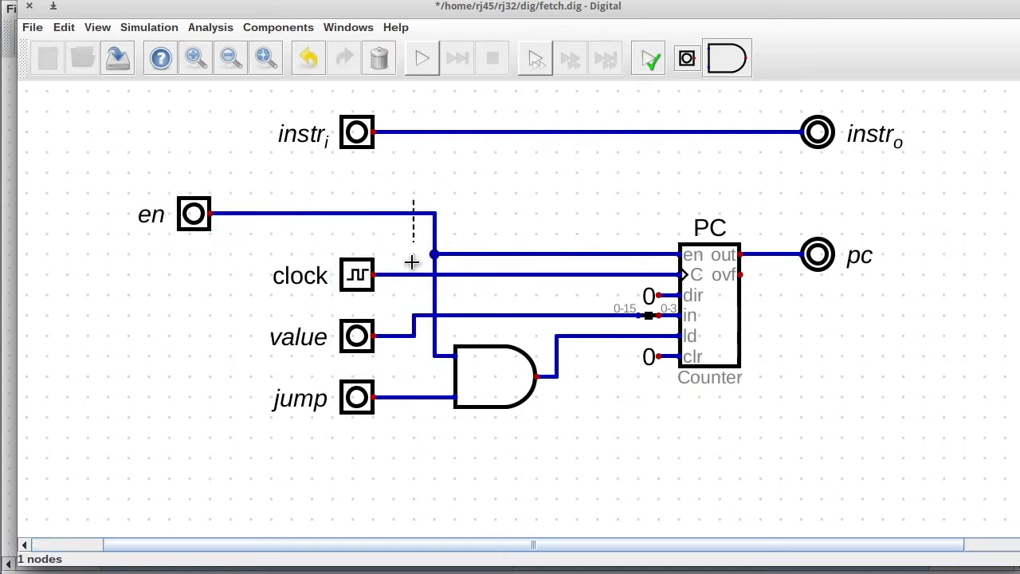
{"action": "left_click_drag", "start_coordinate": [432, 233], "coordinate": [229, 291]}
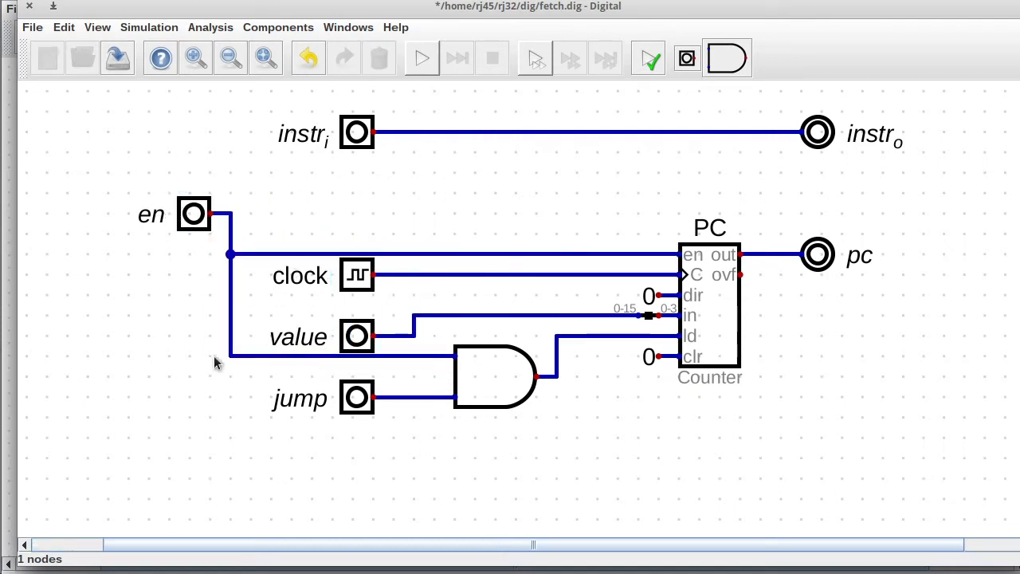
{"action": "left_click_drag", "start_coordinate": [184, 347], "coordinate": [586, 435]}
{"action": "left_click_drag", "start_coordinate": [496, 373], "coordinate": [503, 404]}
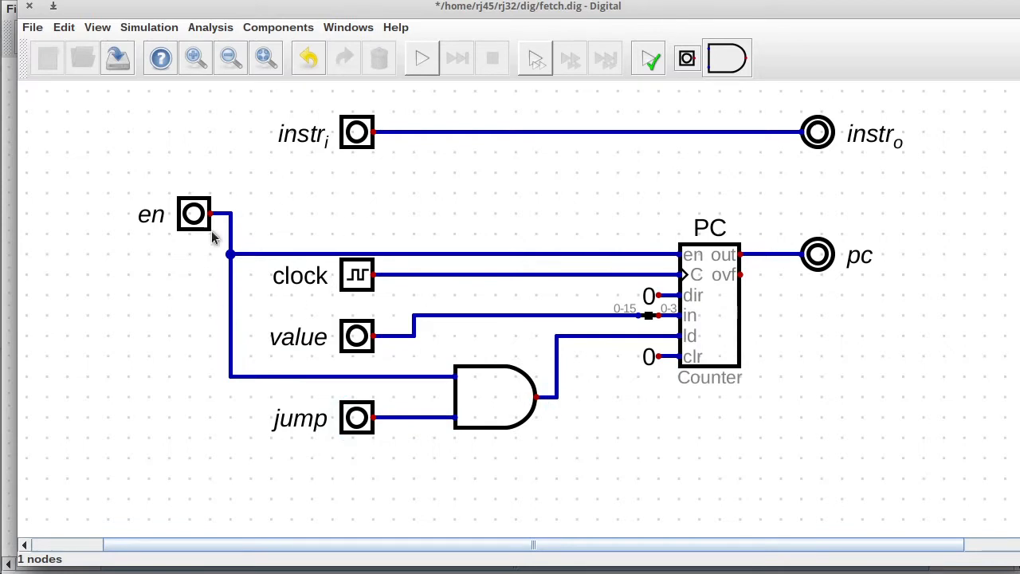
Replace the wire from en to the counter's en pin with one clearing clock, and shift en one grid unit down and one right.
{"action": "left_click_drag", "start_coordinate": [660, 243], "coordinate": [682, 260]}
{"action": "key", "text": "Delete"}
{"action": "left_click_drag", "start_coordinate": [142, 179], "coordinate": [257, 231]}
{"action": "left_click_drag", "start_coordinate": [220, 196], "coordinate": [218, 220]}
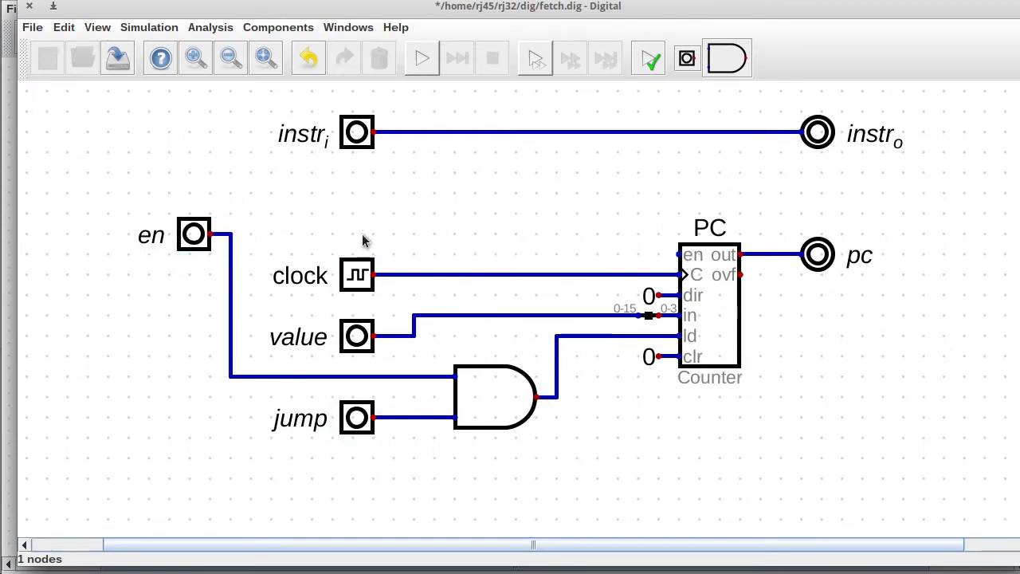
{"action": "left_click", "coordinate": [230, 233]}
{"action": "left_click", "coordinate": [415, 254]}
{"action": "left_click", "coordinate": [680, 254]}
{"action": "left_click_drag", "start_coordinate": [152, 175], "coordinate": [272, 338]}
{"action": "key", "text": "F1"}
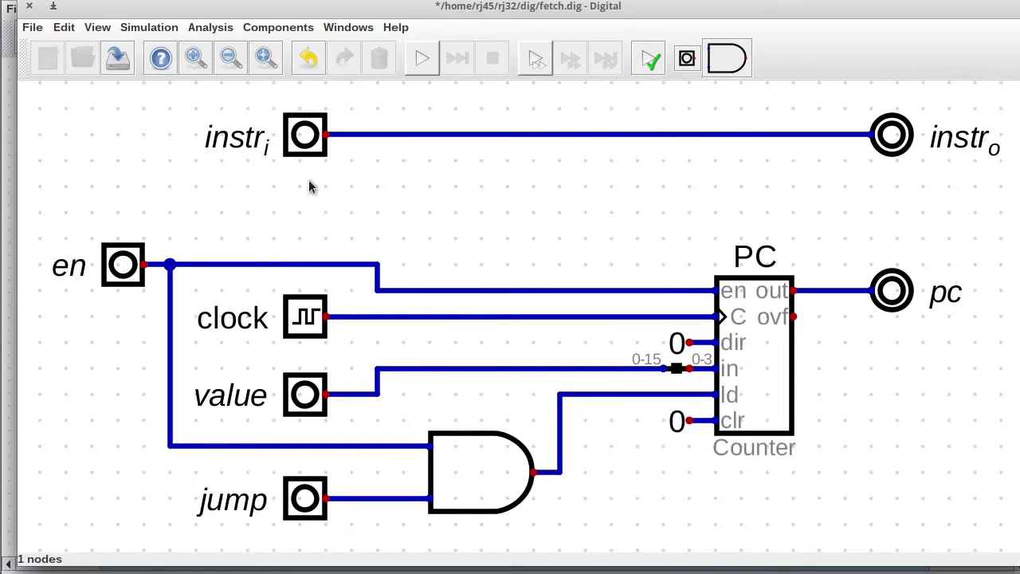
Save the fetch circuit, and start and stop its simulation as a quick check.
{"action": "left_click", "coordinate": [117, 56]}
{"action": "left_click", "coordinate": [426, 62]}
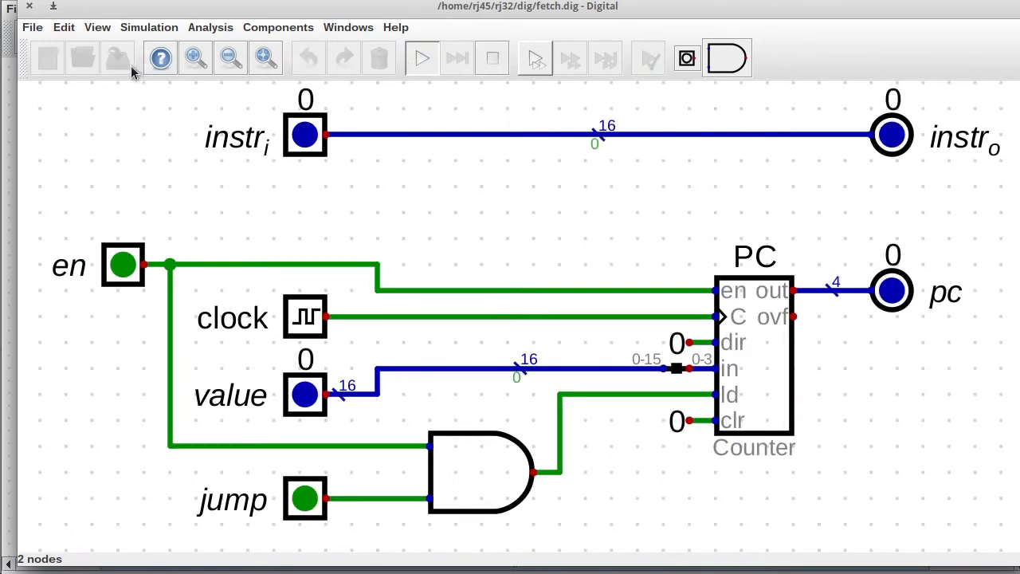
{"action": "left_click", "coordinate": [490, 57]}
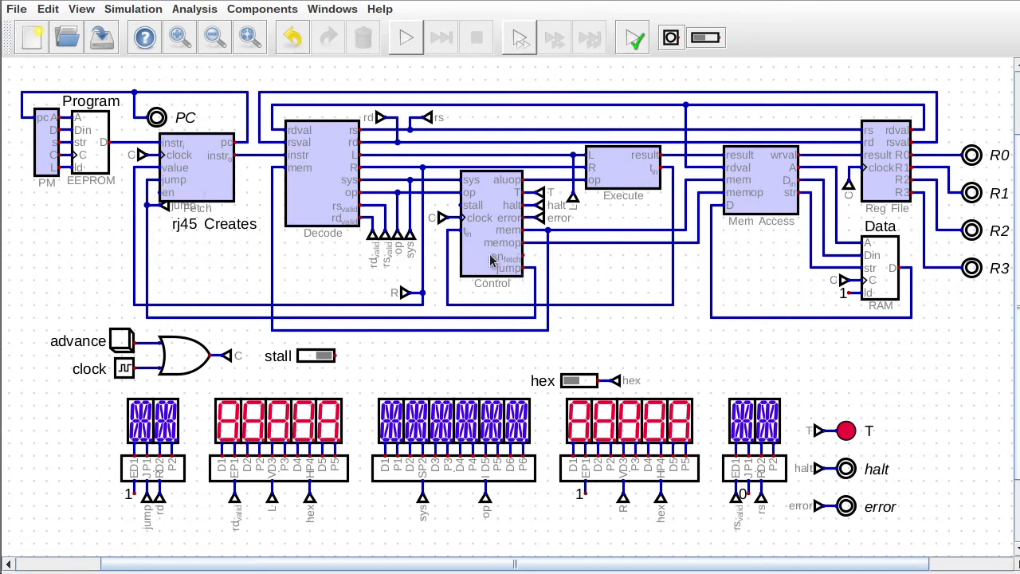
Open the Fetch subcircuit from the processor circuit and bring up its input ordering.
{"action": "right_click", "coordinate": [169, 187]}
{"action": "left_click", "coordinate": [219, 209]}
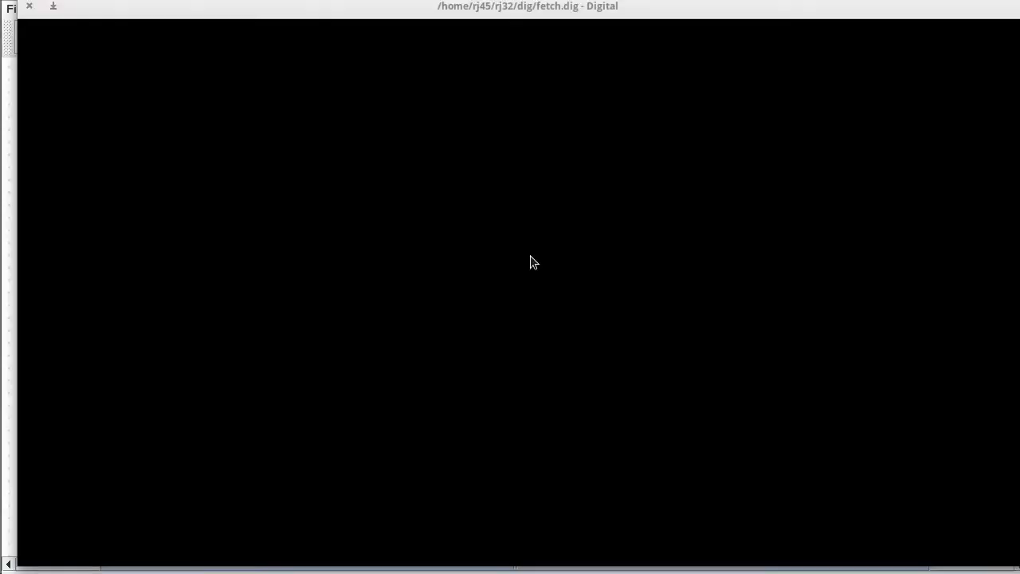
{"action": "left_click", "coordinate": [97, 28]}
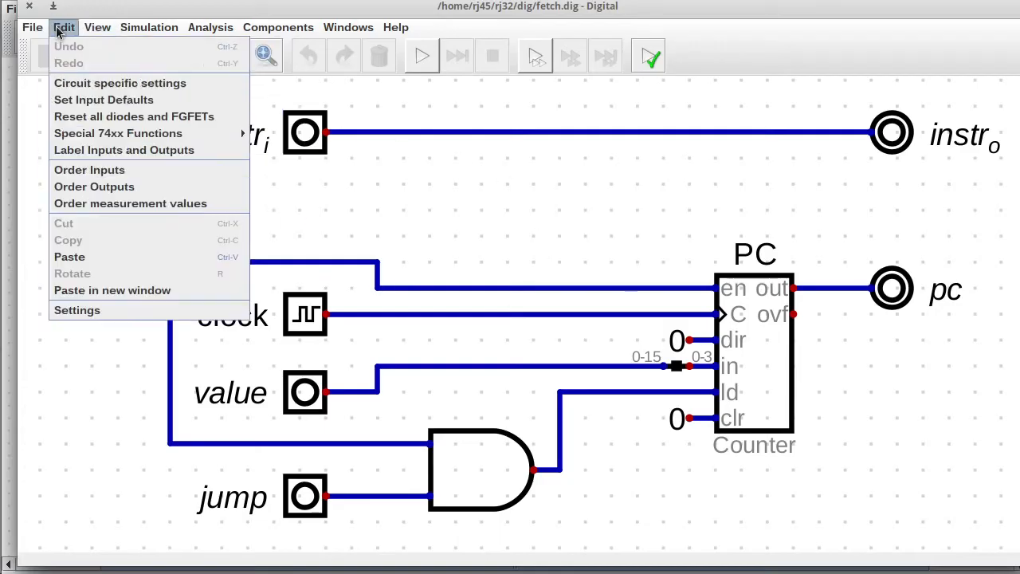
{"action": "left_click", "coordinate": [97, 188]}
{"action": "left_click", "coordinate": [473, 211]}
{"action": "left_click", "coordinate": [64, 27]}
{"action": "left_click", "coordinate": [88, 172]}
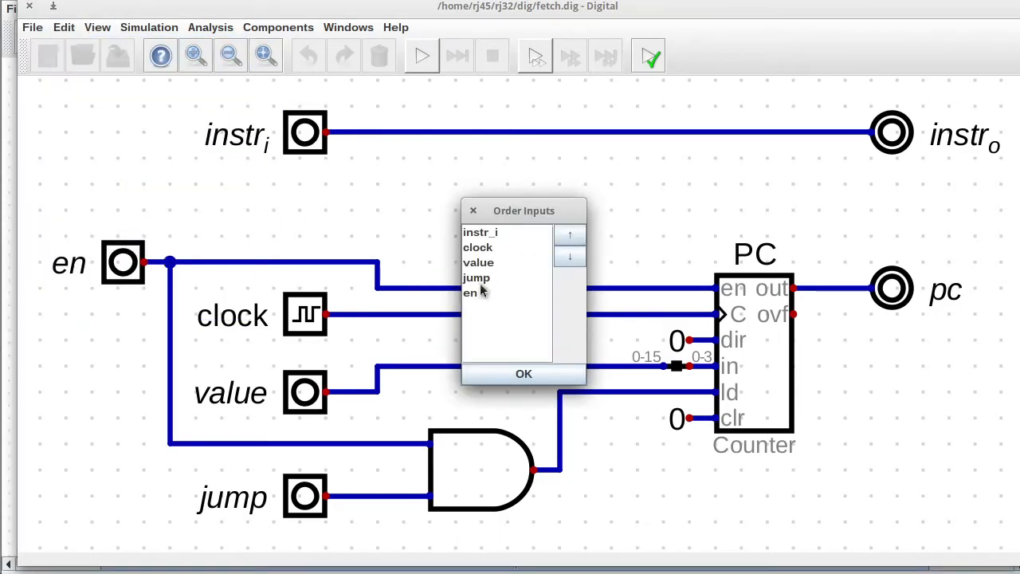
Order Fetch's inputs as instr_i, clock, en, jump, value and save the circuit.
{"action": "left_click", "coordinate": [479, 262]}
{"action": "left_click", "coordinate": [569, 256]}
{"action": "left_click", "coordinate": [570, 256]}
{"action": "left_click", "coordinate": [479, 277]}
{"action": "left_click", "coordinate": [570, 235]}
{"action": "left_click", "coordinate": [524, 374]}
{"action": "left_click", "coordinate": [117, 57]}
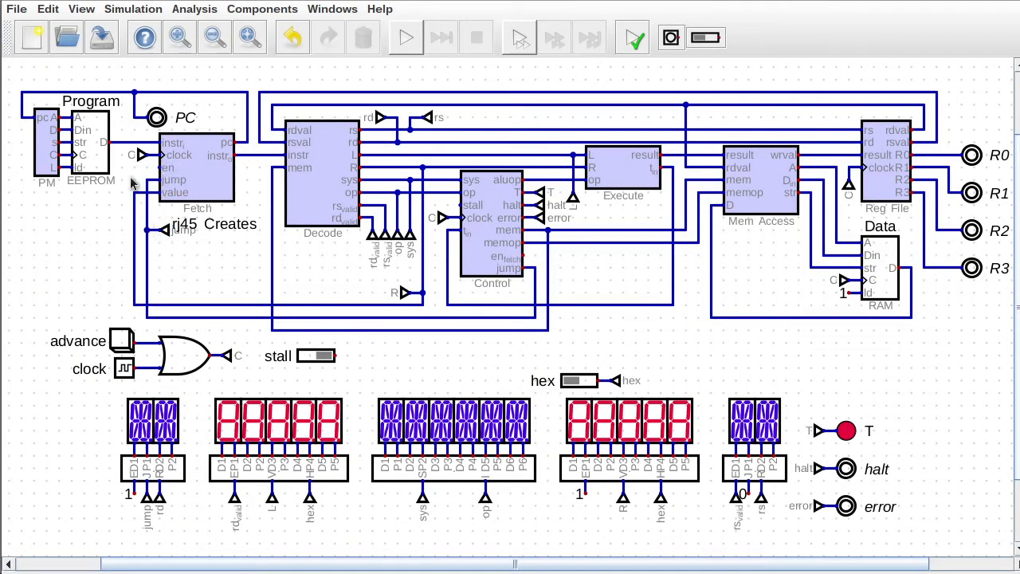
Move the jump wire's vertical run outside the value wire's run beside Fetch, with both runs clear of the en pin.
{"action": "left_click_drag", "start_coordinate": [142, 169], "coordinate": [155, 323]}
{"action": "left_click_drag", "start_coordinate": [145, 290], "coordinate": [118, 285]}
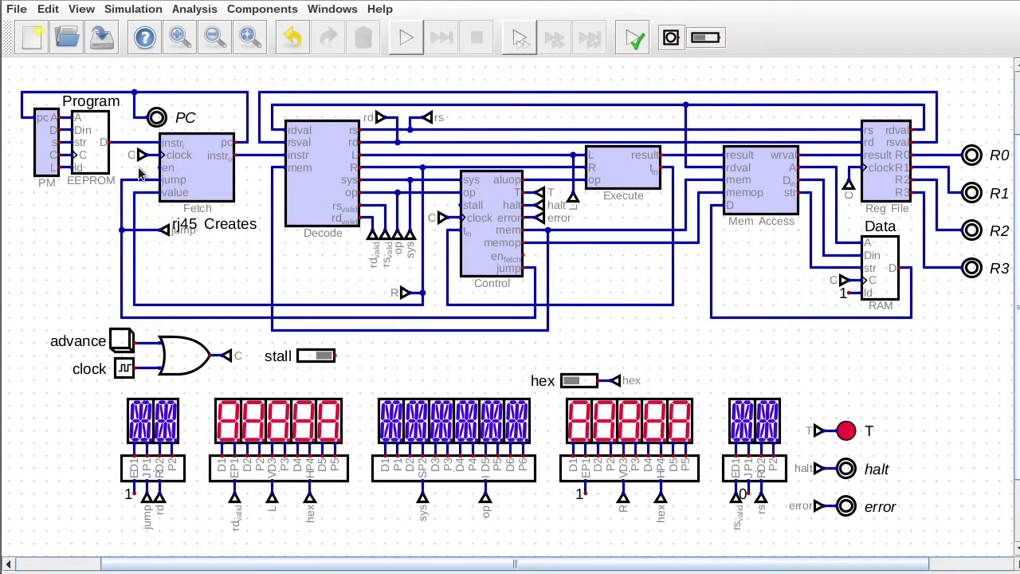
{"action": "left_click_drag", "start_coordinate": [116, 168], "coordinate": [139, 325]}
{"action": "left_click_drag", "start_coordinate": [126, 274], "coordinate": [138, 271]}
Widen the gap between the processor blocks and the display section by one grid unit, and shift the mem feedback wire outward one unit.
{"action": "scroll", "coordinate": [611, 263], "scroll_direction": "down", "scroll_amount": 1}
{"action": "left_click_drag", "start_coordinate": [69, 87], "coordinate": [955, 301]}
{"action": "left_click", "coordinate": [649, 323]}
{"action": "scroll", "coordinate": [630, 303], "scroll_direction": "up", "scroll_amount": 1}
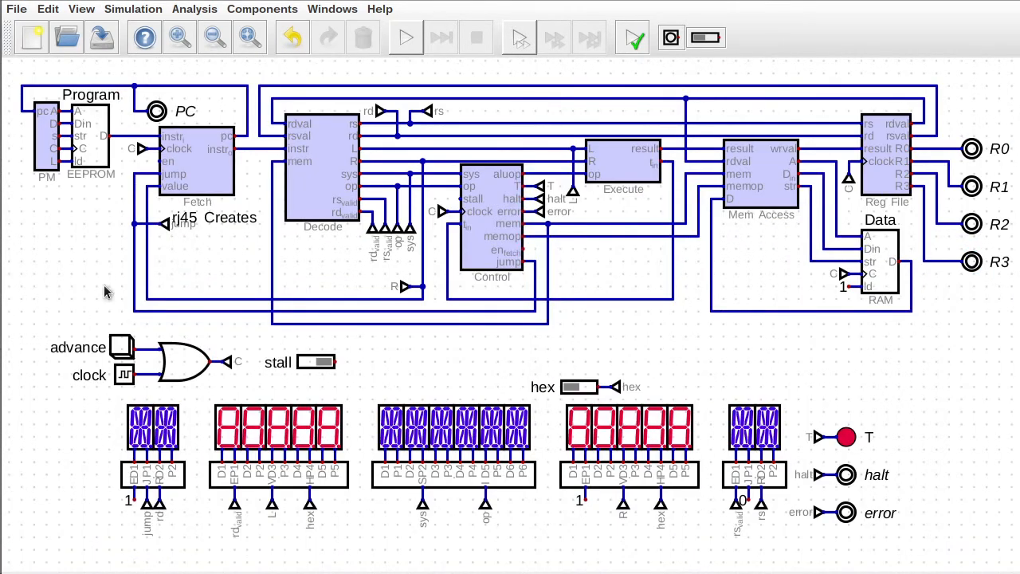
{"action": "left_click_drag", "start_coordinate": [539, 218], "coordinate": [560, 337]}
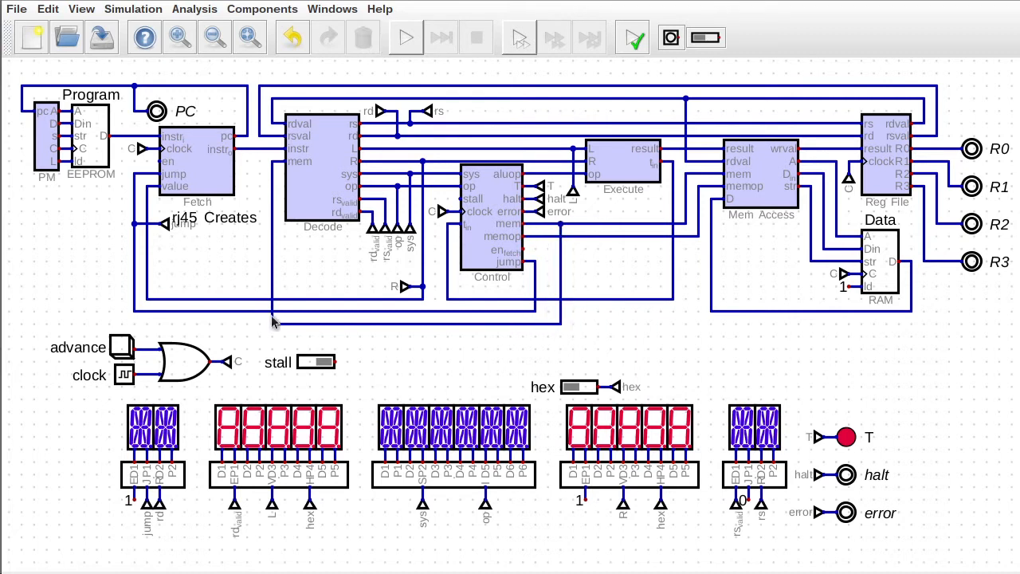
{"action": "left_click_drag", "start_coordinate": [263, 318], "coordinate": [556, 348]}
Wire Control's en_fetch output beneath the blocks and around to Fetch's en input.
{"action": "left_click", "coordinate": [524, 250]}
{"action": "left_click", "coordinate": [548, 324]}
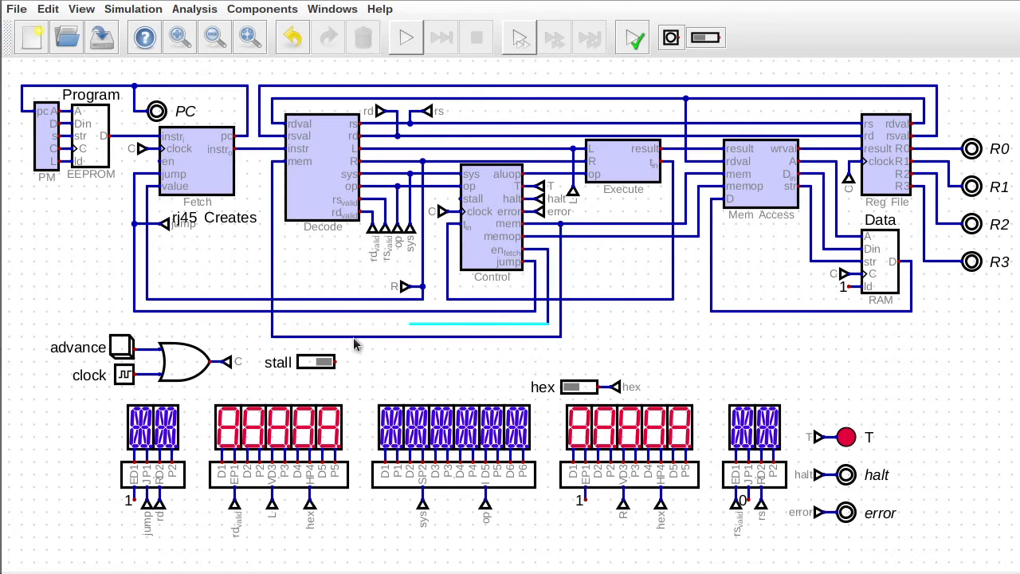
{"action": "left_click", "coordinate": [122, 162]}
{"action": "left_click", "coordinate": [159, 162]}
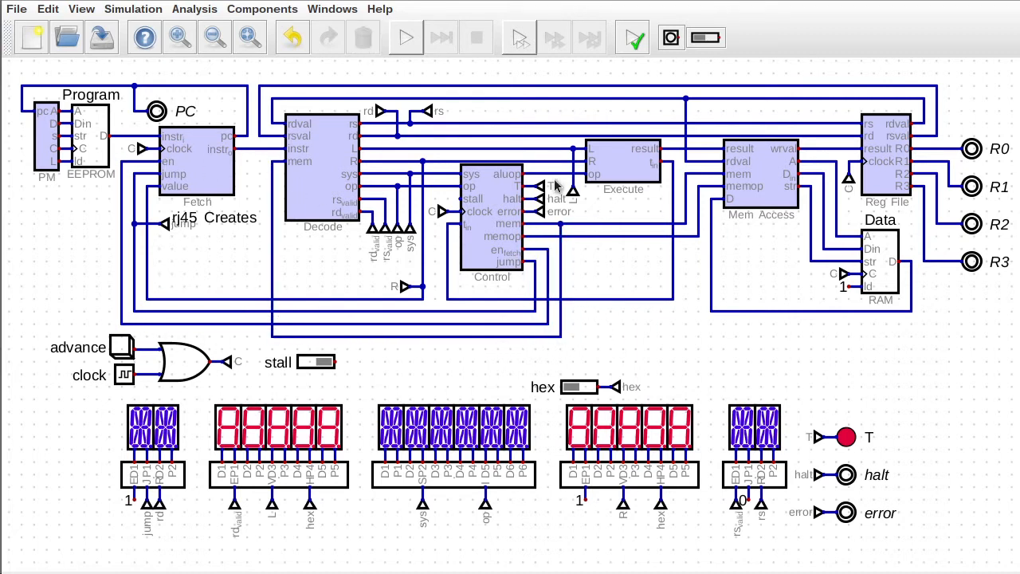
Open the Decode subcircuit, move its mem input above instr in the input order, and save and close it.
{"action": "right_click", "coordinate": [322, 168]}
{"action": "left_click", "coordinate": [355, 198]}
{"action": "left_click", "coordinate": [98, 28]}
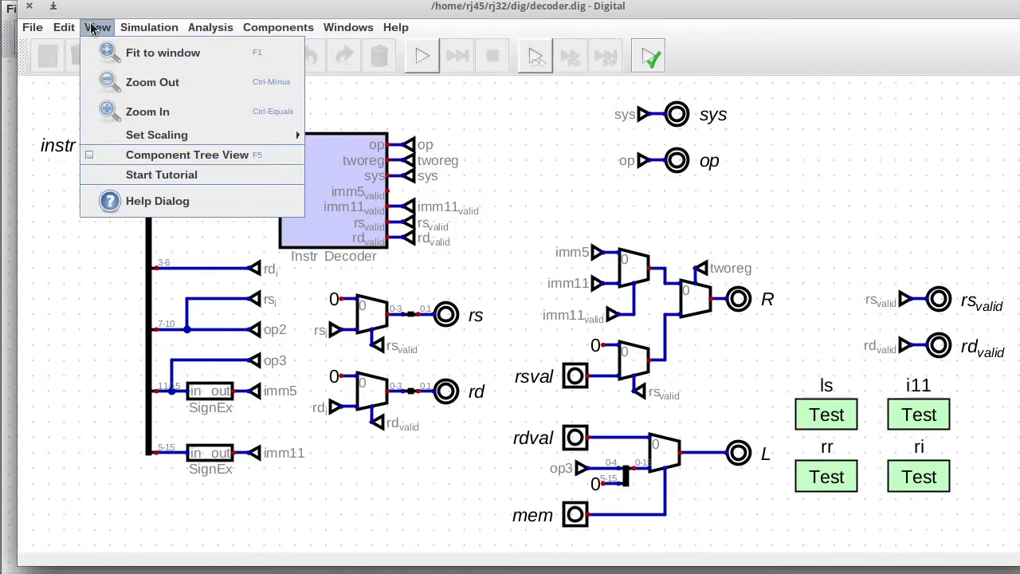
{"action": "mouse_move", "coordinate": [64, 27]}
{"action": "left_click", "coordinate": [117, 171]}
{"action": "left_click", "coordinate": [485, 277]}
{"action": "left_click", "coordinate": [568, 238]}
{"action": "left_click", "coordinate": [524, 373]}
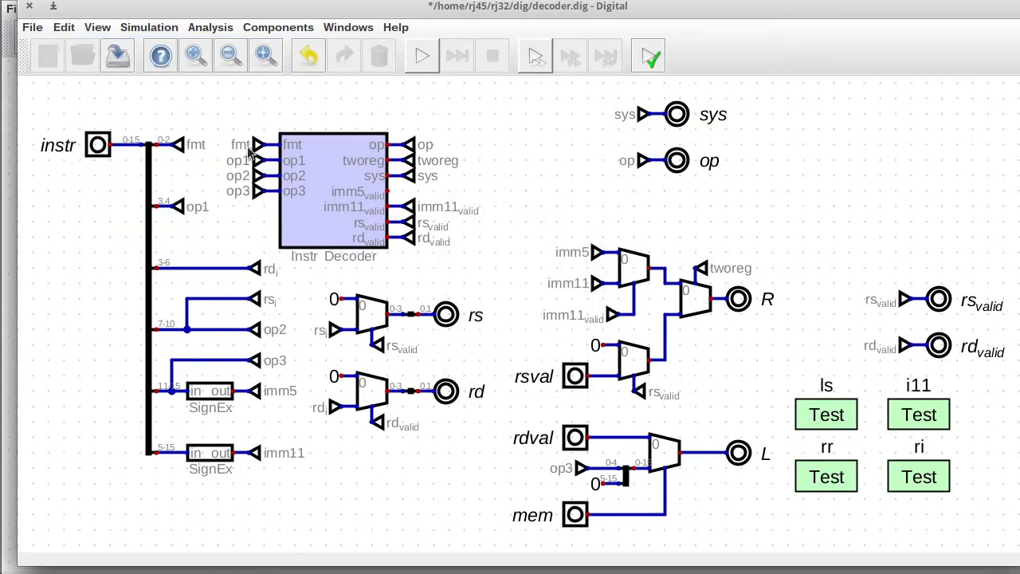
{"action": "left_click", "coordinate": [112, 48]}
{"action": "key", "text": "alt+F4"}
Shift the Program memory and Fetch section one grid unit down and one grid unit left.
{"action": "left_click_drag", "start_coordinate": [12, 69], "coordinate": [214, 182]}
{"action": "left_click_drag", "start_coordinate": [15, 80], "coordinate": [253, 273]}
{"action": "left_click_drag", "start_coordinate": [194, 257], "coordinate": [182, 257]}
{"action": "key", "text": "F1"}
Reroute the mem feedback wire around the outside of the Program memory and over Fetch to Decode's mem input.
{"action": "left_click_drag", "start_coordinate": [266, 167], "coordinate": [298, 337]}
{"action": "left_click_drag", "start_coordinate": [280, 270], "coordinate": [7, 273]}
{"action": "left_click_drag", "start_coordinate": [6, 164], "coordinate": [24, 182]}
{"action": "left_click_drag", "start_coordinate": [23, 169], "coordinate": [27, 81]}
{"action": "left_click", "coordinate": [22, 87]}
{"action": "left_click", "coordinate": [256, 149]}
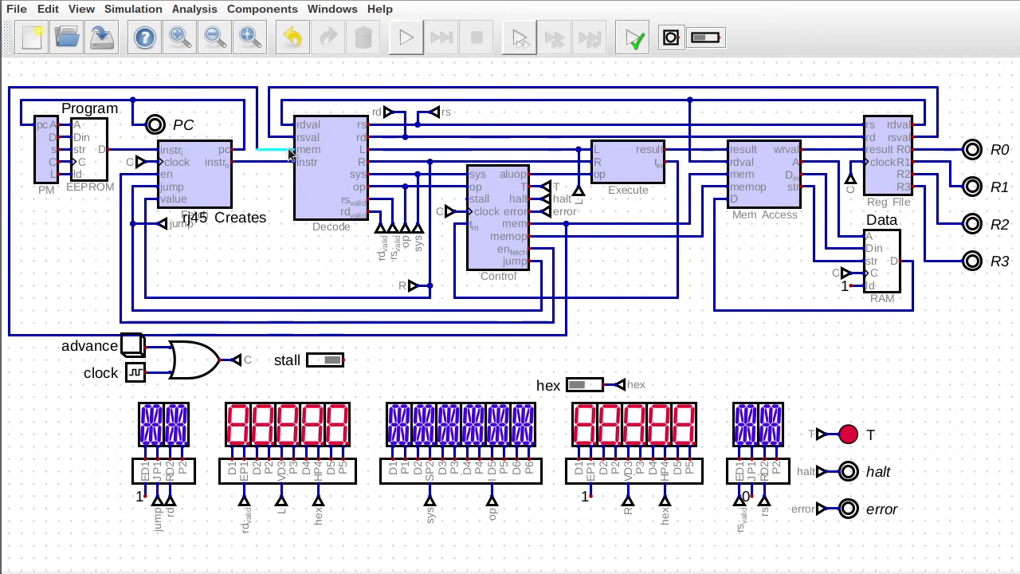
{"action": "left_click", "coordinate": [294, 149]}
Lower the clock, switch and display section one grid unit, keeping the mem feedback wire just beneath the en_fetch wire.
{"action": "scroll", "coordinate": [462, 372], "scroll_direction": "down", "scroll_amount": 1}
{"action": "left_click_drag", "start_coordinate": [867, 534], "coordinate": [83, 339]}
{"action": "left_click_drag", "start_coordinate": [456, 390], "coordinate": [455, 401]}
{"action": "left_click_drag", "start_coordinate": [534, 339], "coordinate": [580, 366]}
{"action": "left_click_drag", "start_coordinate": [572, 365], "coordinate": [572, 353]}
Move the rj45 Creates label into the clear space below Fetch and shift the display section two grid units right.
{"action": "scroll", "coordinate": [269, 258], "scroll_direction": "up", "scroll_amount": 1}
{"action": "left_click_drag", "start_coordinate": [255, 232], "coordinate": [248, 282]}
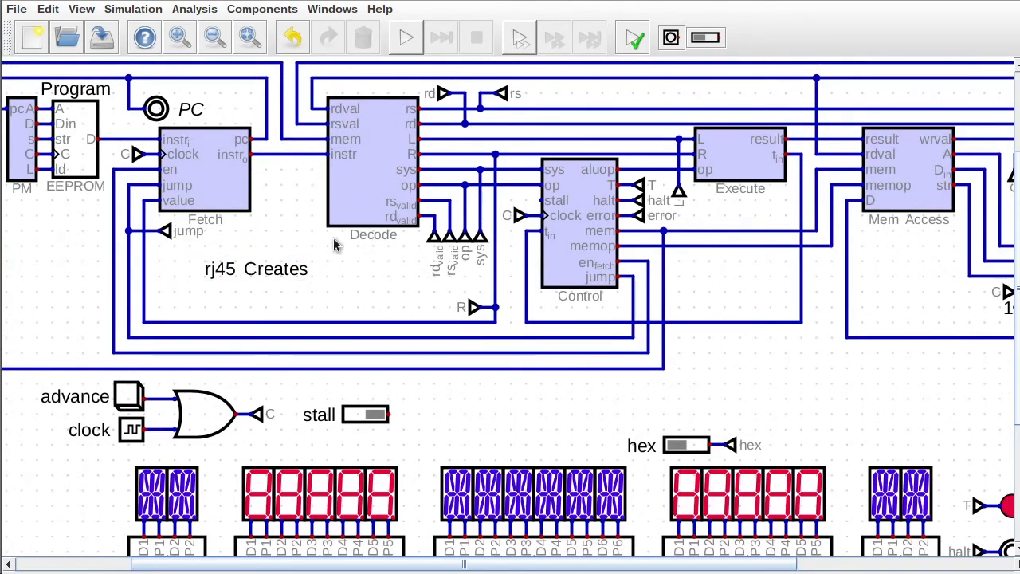
{"action": "scroll", "coordinate": [581, 234], "scroll_direction": "down", "scroll_amount": 1}
{"action": "left_click_drag", "start_coordinate": [945, 554], "coordinate": [38, 330]}
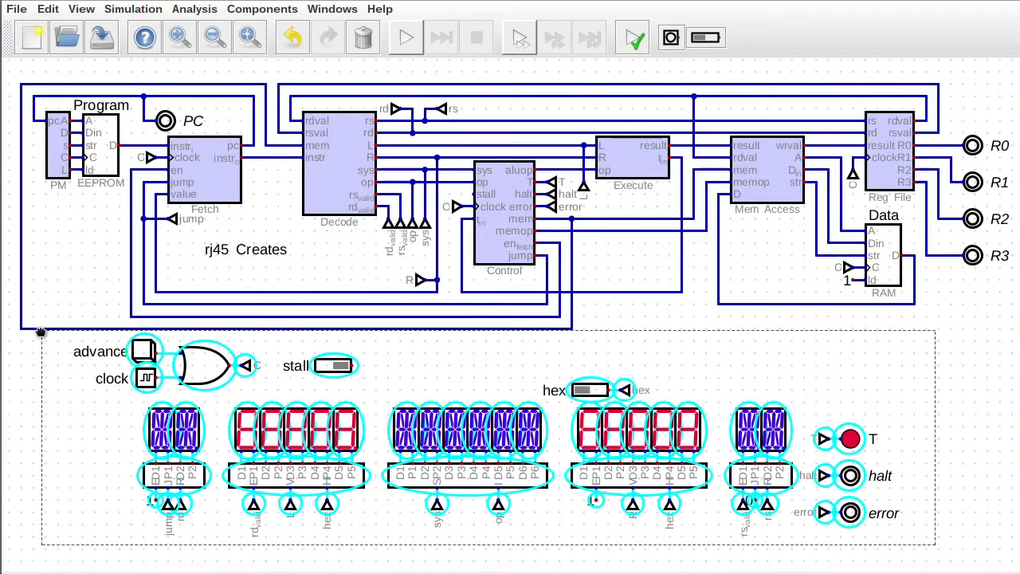
{"action": "left_click", "coordinate": [492, 385]}
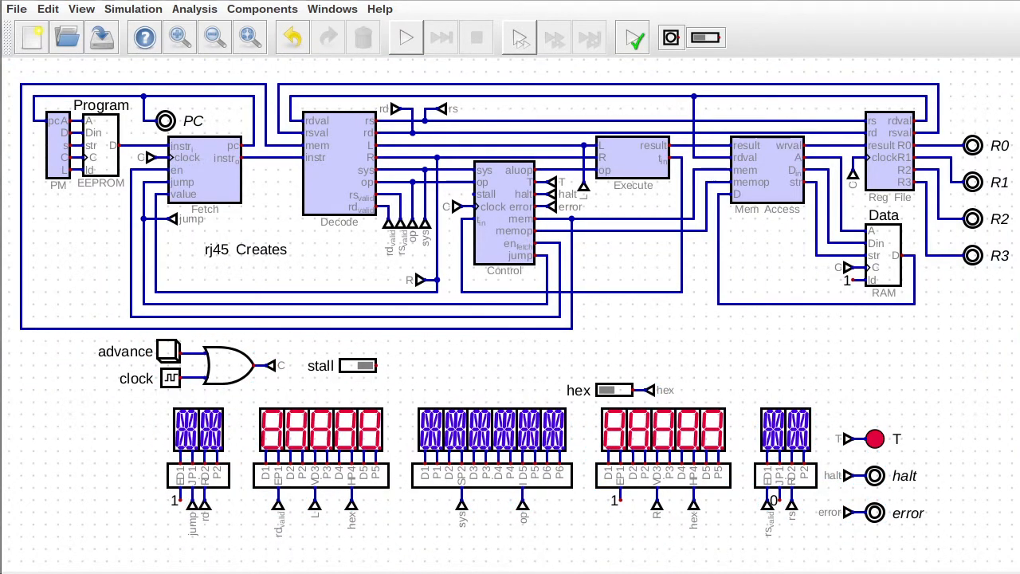
Try running the processor circuit, and attach a tunnel named S to the stall switch's output.
{"action": "left_click", "coordinate": [404, 38]}
{"action": "left_click", "coordinate": [722, 323]}
{"action": "key", "text": "t"}
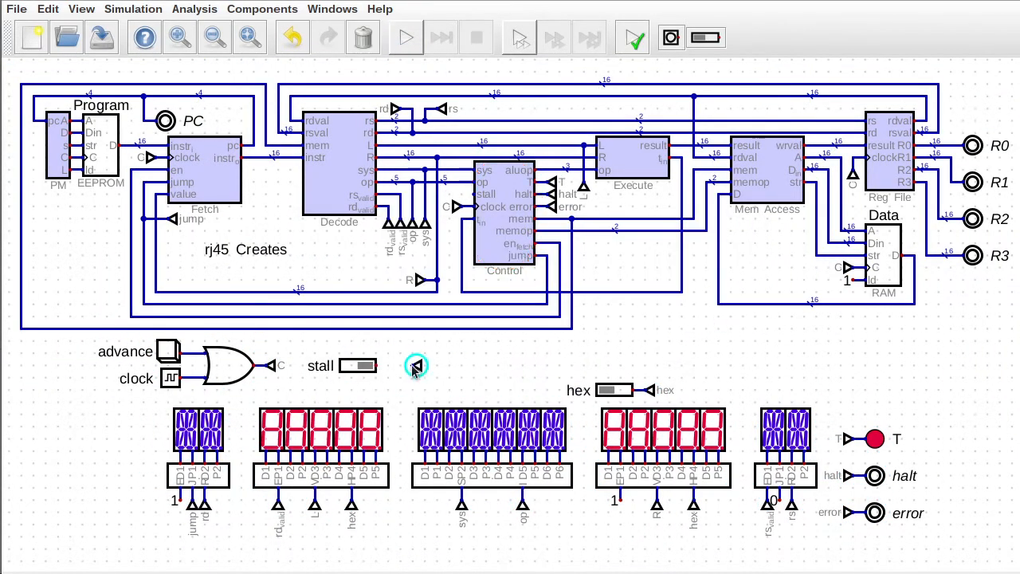
{"action": "left_click", "coordinate": [394, 365]}
{"action": "right_click", "coordinate": [392, 366]}
{"action": "type", "text": "S"}
Place a second S tunnel, rotated to face Control, on its stall input and start the simulation.
{"action": "left_click", "coordinate": [452, 404]}
{"action": "key", "text": "l"}
{"action": "key", "text": "r"}
{"action": "key", "text": "r"}
{"action": "left_click", "coordinate": [457, 194]}
{"action": "left_click", "coordinate": [406, 37]}
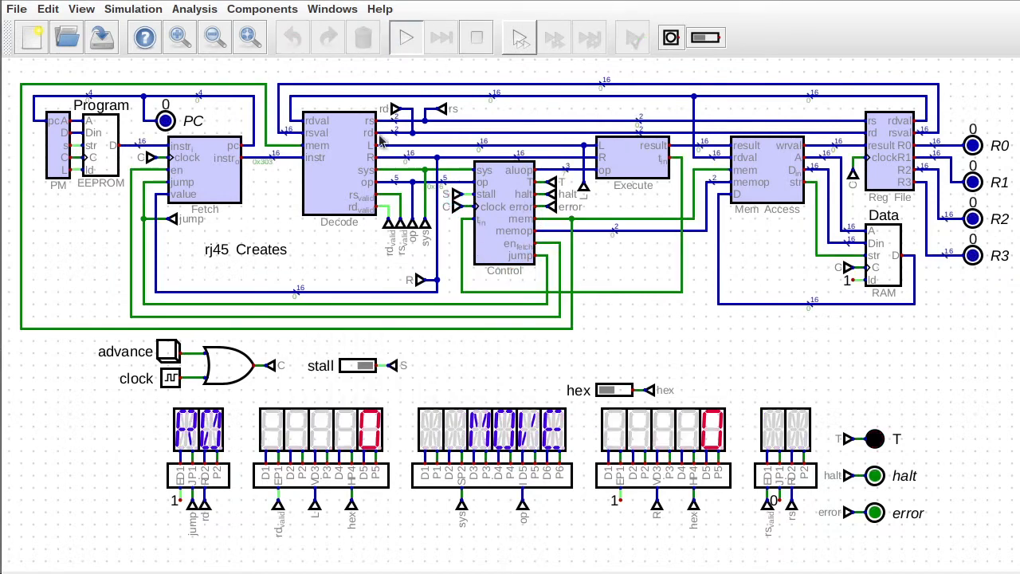
Step the program with advance while toggling stall on and off, checking how the PC and registers respond.
{"action": "left_click", "coordinate": [170, 355]}
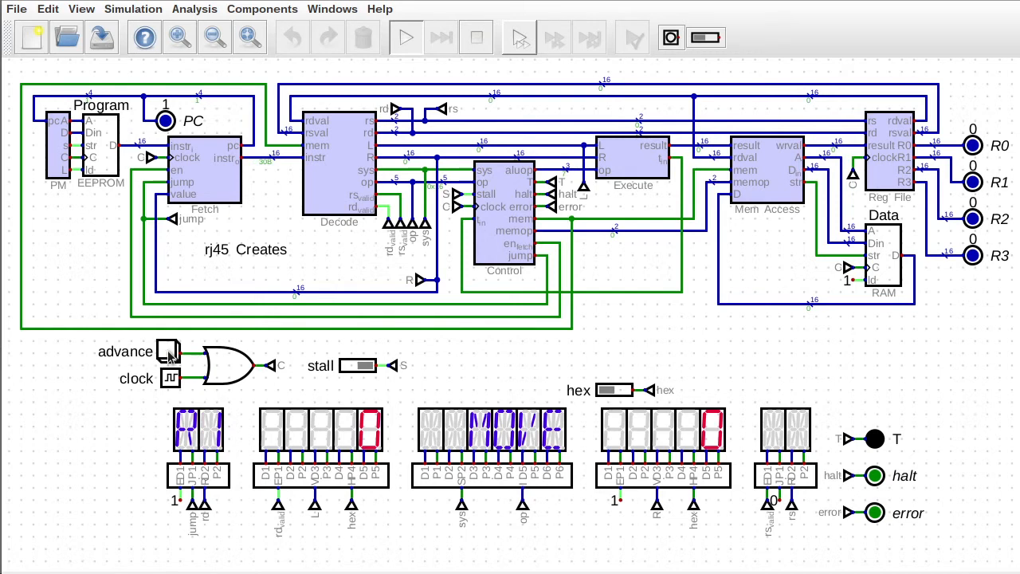
{"action": "left_click", "coordinate": [170, 356]}
{"action": "left_click", "coordinate": [350, 368]}
{"action": "left_click", "coordinate": [351, 366]}
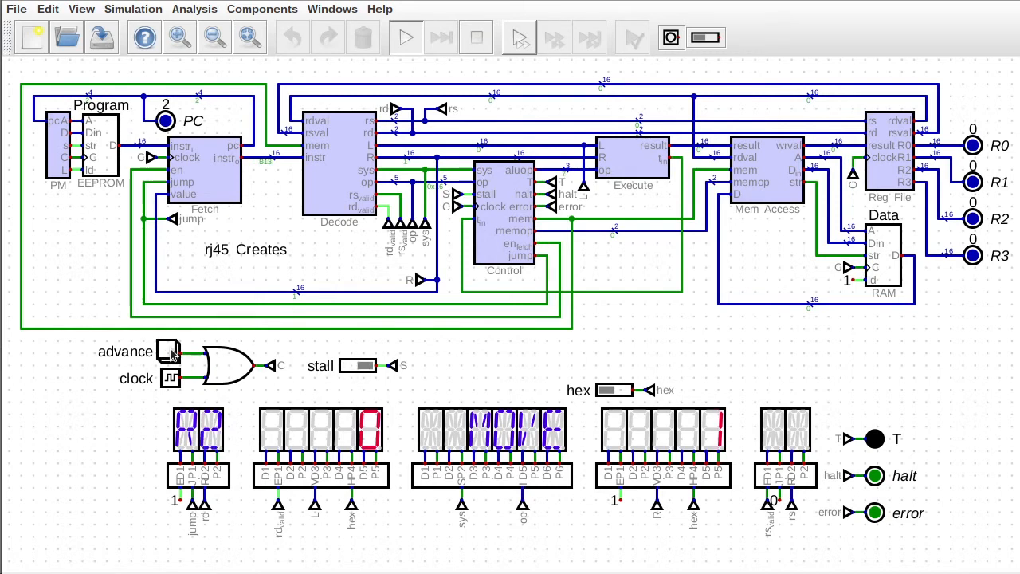
{"action": "left_click", "coordinate": [169, 350]}
{"action": "left_click", "coordinate": [352, 365]}
{"action": "left_click", "coordinate": [165, 351]}
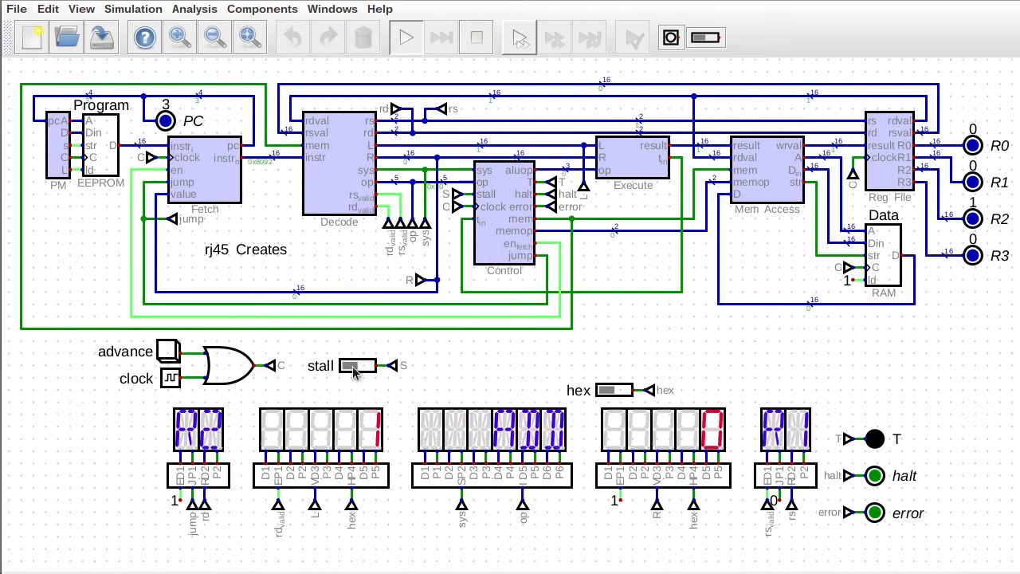
{"action": "left_click", "coordinate": [355, 367]}
{"action": "left_click", "coordinate": [168, 351]}
{"action": "left_click", "coordinate": [168, 351]}
{"action": "left_click", "coordinate": [357, 367]}
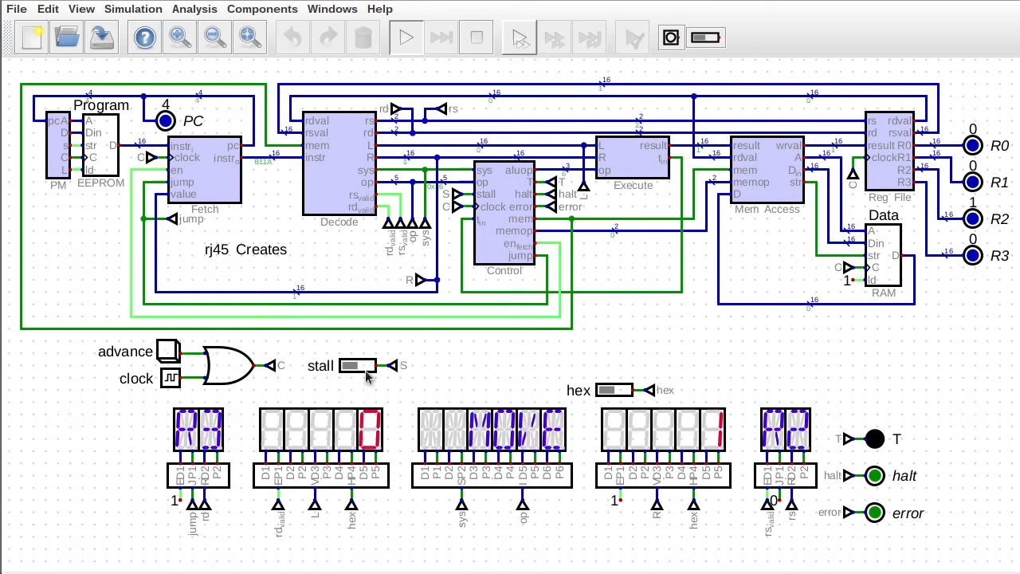
Toggle the stall switch during the MOVE and STORE instructions to check how the control signals respond.
{"action": "left_click", "coordinate": [358, 366]}
{"action": "left_click", "coordinate": [355, 367]}
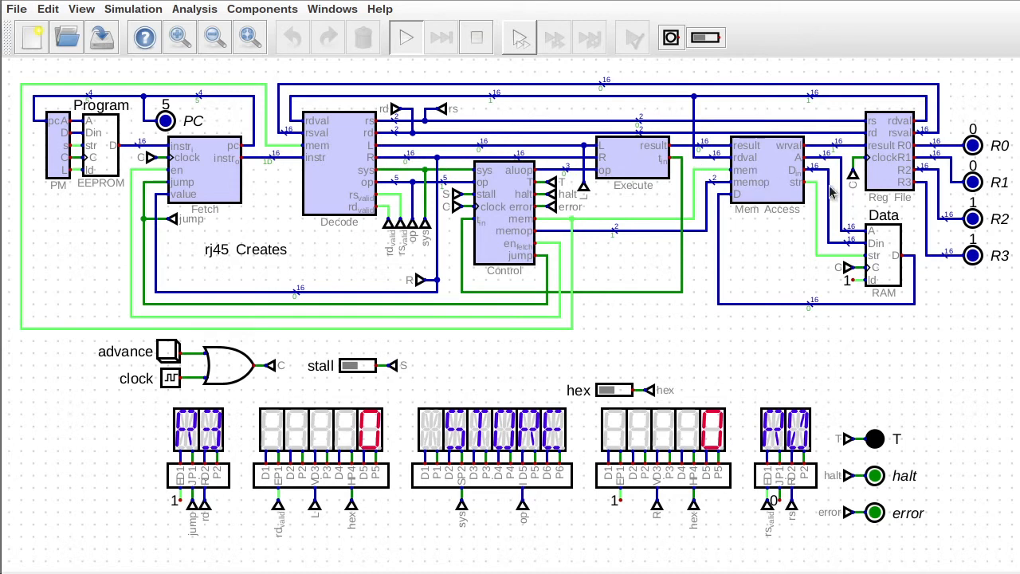
{"action": "left_click", "coordinate": [356, 365]}
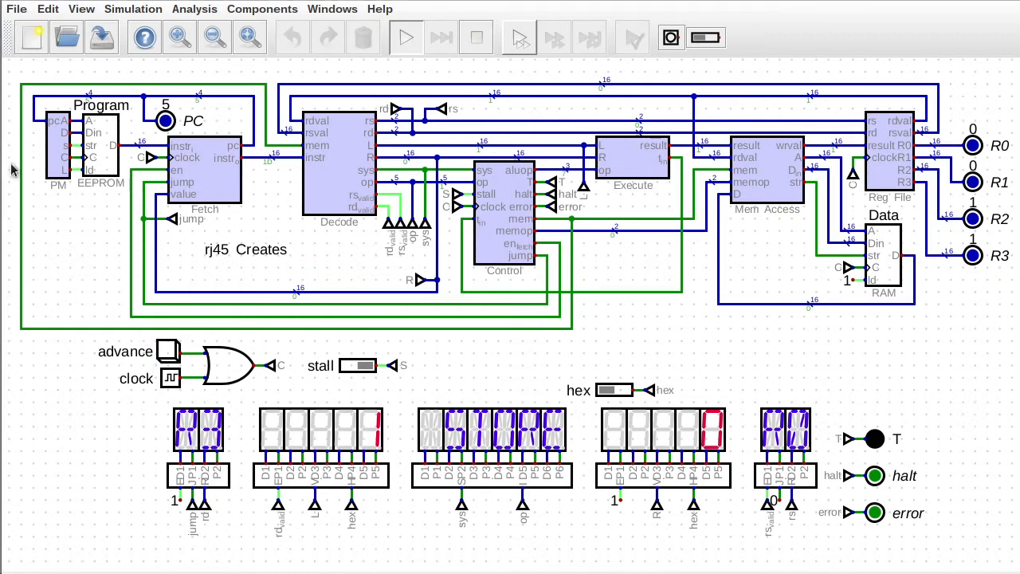
Create a new circuit and save it as clockctrl.dig in the dig folder.
{"action": "left_click", "coordinate": [16, 8]}
{"action": "left_click", "coordinate": [134, 73]}
{"action": "mouse_move", "coordinate": [380, 9]}
{"action": "left_mouse_down"}
{"action": "mouse_move", "coordinate": [352, 17]}
{"action": "mouse_move", "coordinate": [367, 18]}
{"action": "left_mouse_up"}
{"action": "left_click", "coordinate": [52, 34]}
{"action": "mouse_move", "coordinate": [20, 36]}
{"action": "left_click", "coordinate": [93, 244]}
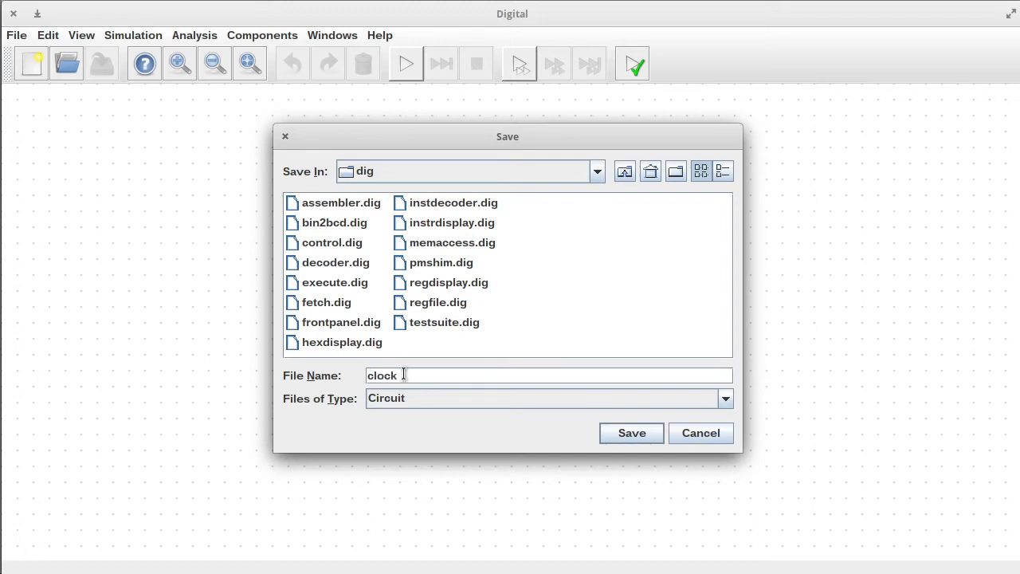
{"action": "left_click", "coordinate": [631, 433]}
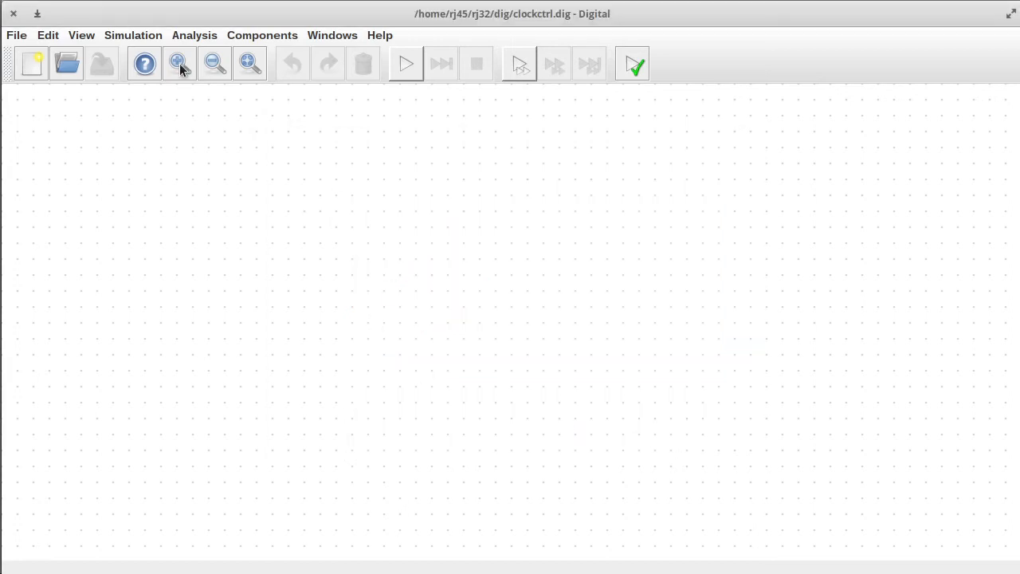
Place a clock input component in the empty circuit and label it clock.
{"action": "left_click", "coordinate": [237, 37]}
{"action": "left_click", "coordinate": [324, 114]}
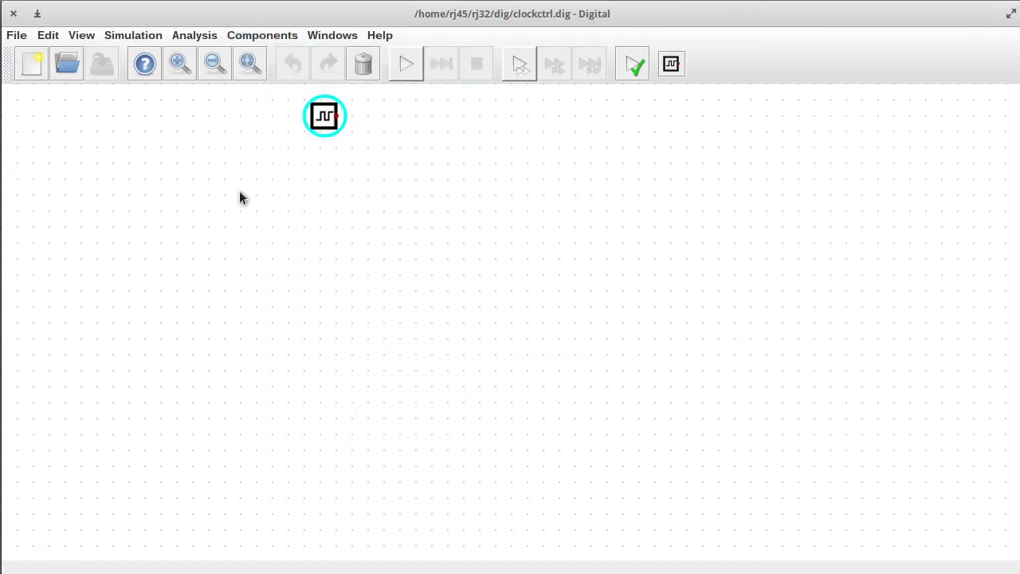
{"action": "left_click", "coordinate": [183, 212]}
{"action": "right_click", "coordinate": [184, 212]}
{"action": "type", "text": "clock"}
{"action": "key", "text": "Return"}
Place an input directly below the clock component and label it step.
{"action": "left_click", "coordinate": [246, 35]}
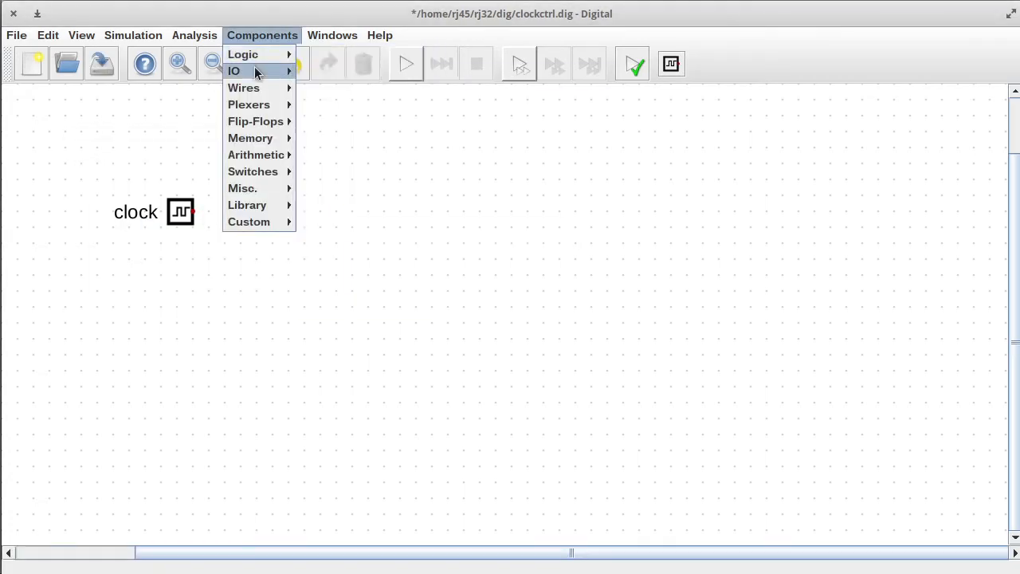
{"action": "mouse_move", "coordinate": [255, 69]}
{"action": "left_click", "coordinate": [323, 100]}
{"action": "left_click", "coordinate": [183, 277]}
{"action": "right_click", "coordinate": [183, 278]}
{"action": "type", "text": "step"}
Duplicate the step input, place the copy below it, and label the copy run.
{"action": "left_click_drag", "start_coordinate": [143, 240], "coordinate": [209, 300]}
{"action": "key", "text": "ctrl+d"}
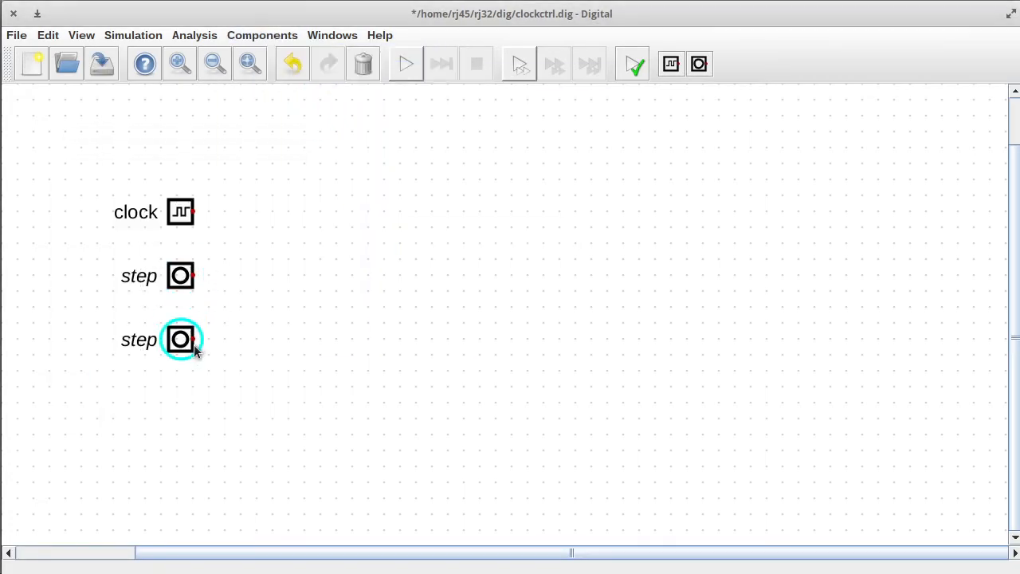
{"action": "left_click", "coordinate": [194, 346]}
{"action": "right_click", "coordinate": [181, 341]}
{"action": "type", "text": "run"}
{"action": "left_click", "coordinate": [259, 455]}
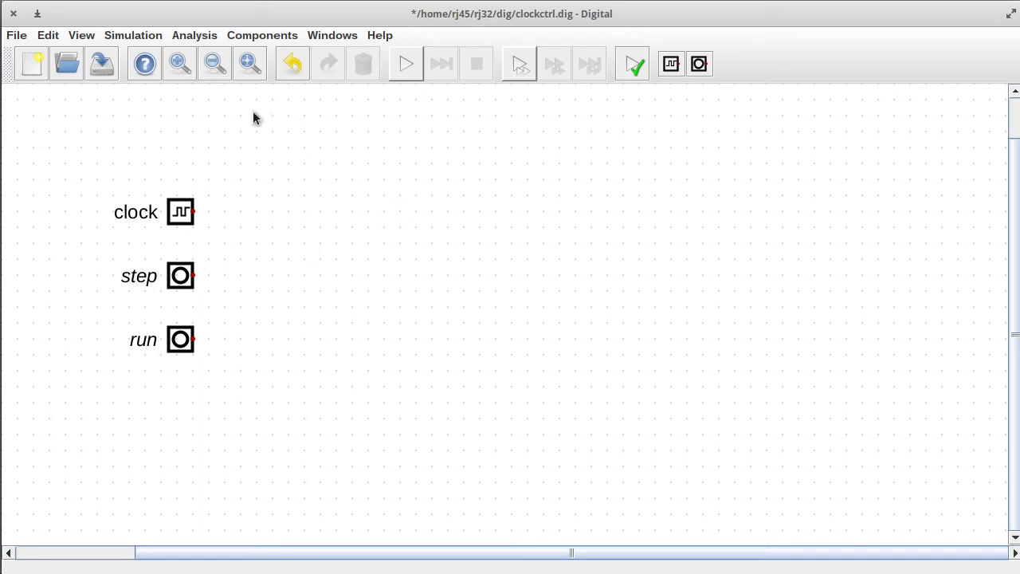
Place a D flip-flop beside the step input and move it about 16 grid units right.
{"action": "left_click", "coordinate": [262, 36]}
{"action": "mouse_move", "coordinate": [267, 121]}
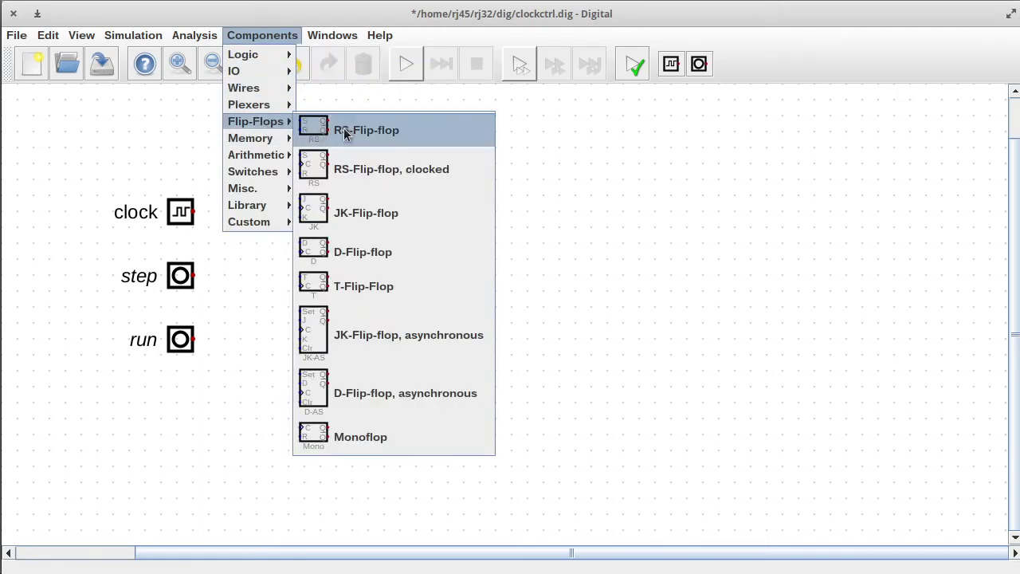
{"action": "left_click", "coordinate": [349, 261]}
{"action": "left_click", "coordinate": [312, 308]}
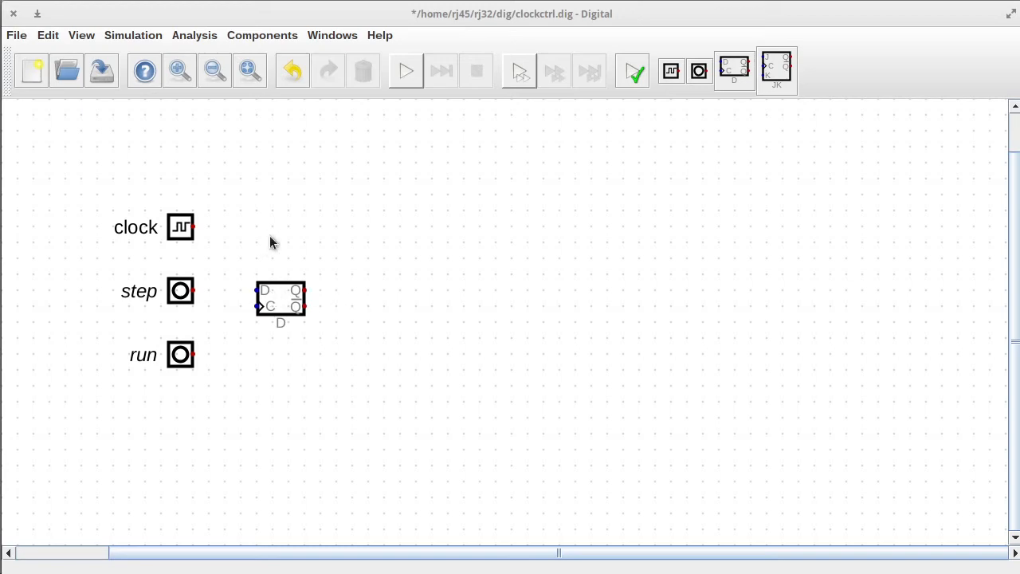
{"action": "left_click_drag", "start_coordinate": [230, 251], "coordinate": [348, 349]}
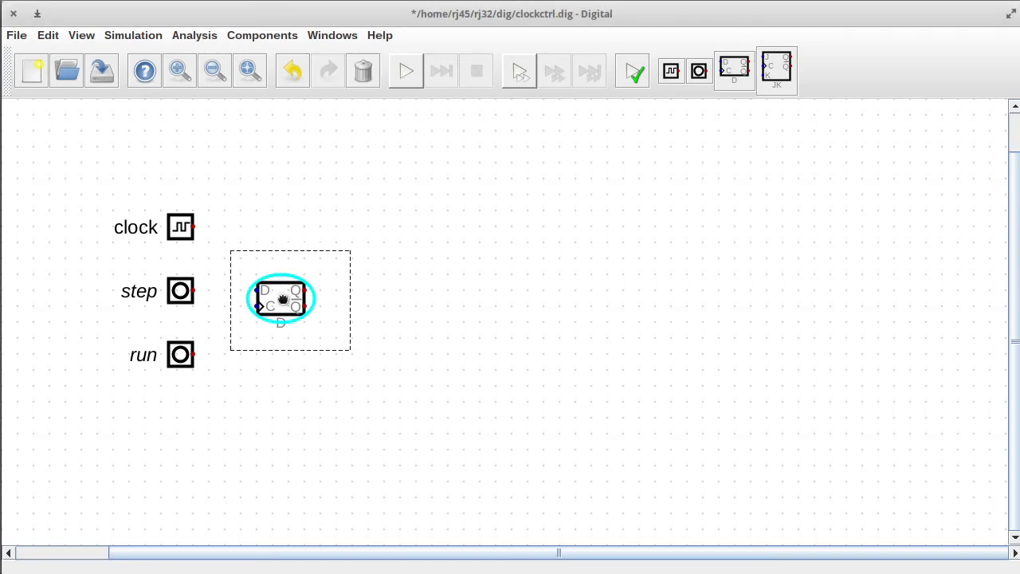
{"action": "left_click_drag", "start_coordinate": [282, 296], "coordinate": [557, 300]}
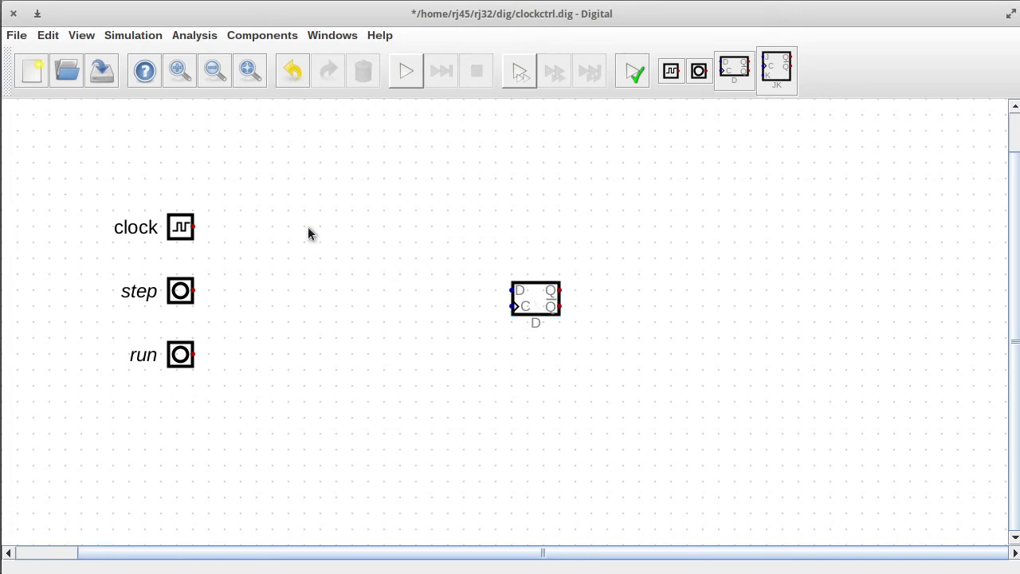
Place an AND gate between the step input and the D flip-flop, and move the run input two grid units down.
{"action": "left_click", "coordinate": [262, 35]}
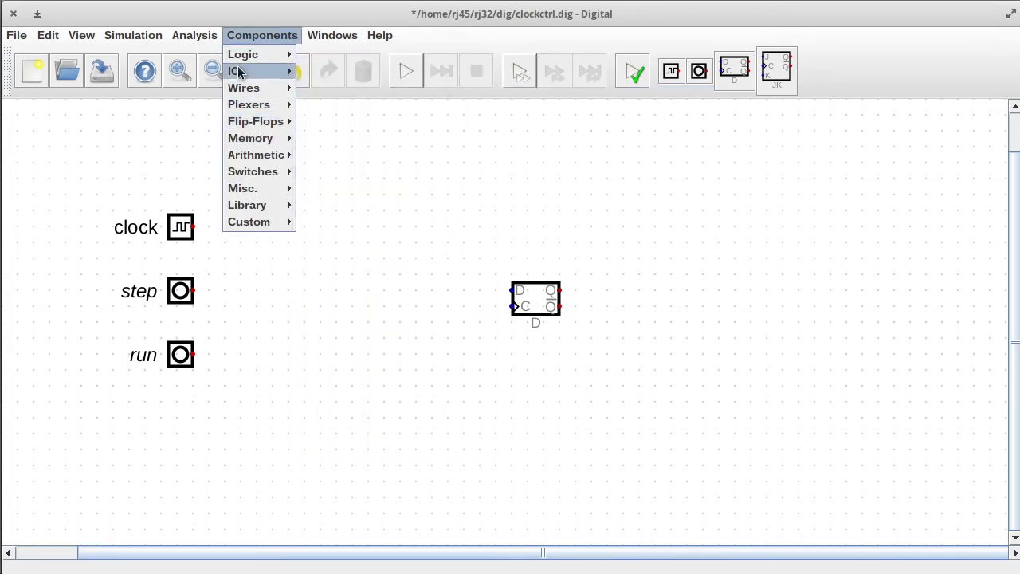
{"action": "mouse_move", "coordinate": [239, 53]}
{"action": "left_click", "coordinate": [323, 52]}
{"action": "left_click", "coordinate": [365, 330]}
{"action": "left_click_drag", "start_coordinate": [200, 360], "coordinate": [200, 391]}
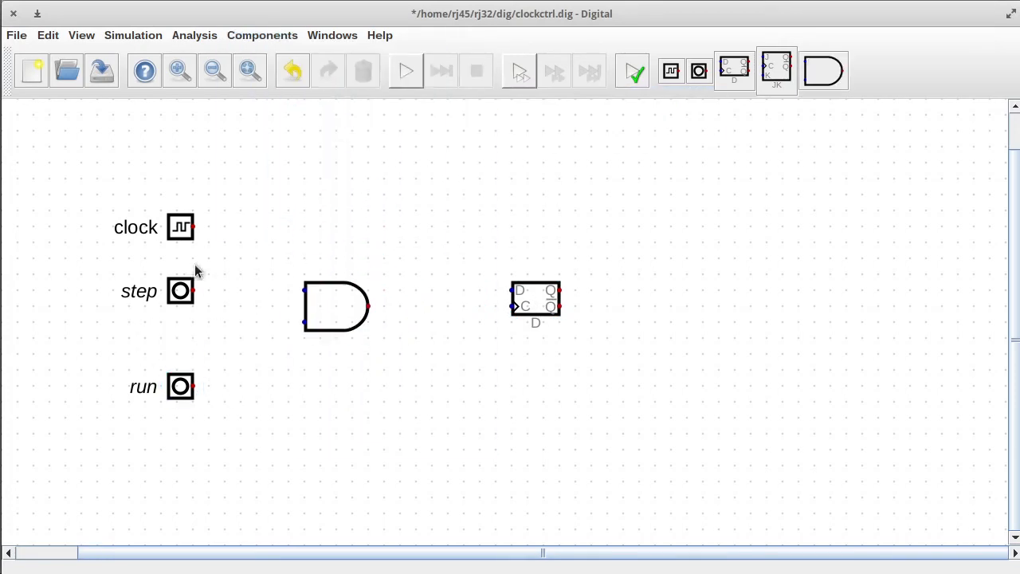
Place a NOT gate at the AND gate's lower input, and wire step to the upper input and the NOT gate.
{"action": "left_click", "coordinate": [262, 35]}
{"action": "left_click", "coordinate": [361, 260]}
{"action": "left_click", "coordinate": [288, 332]}
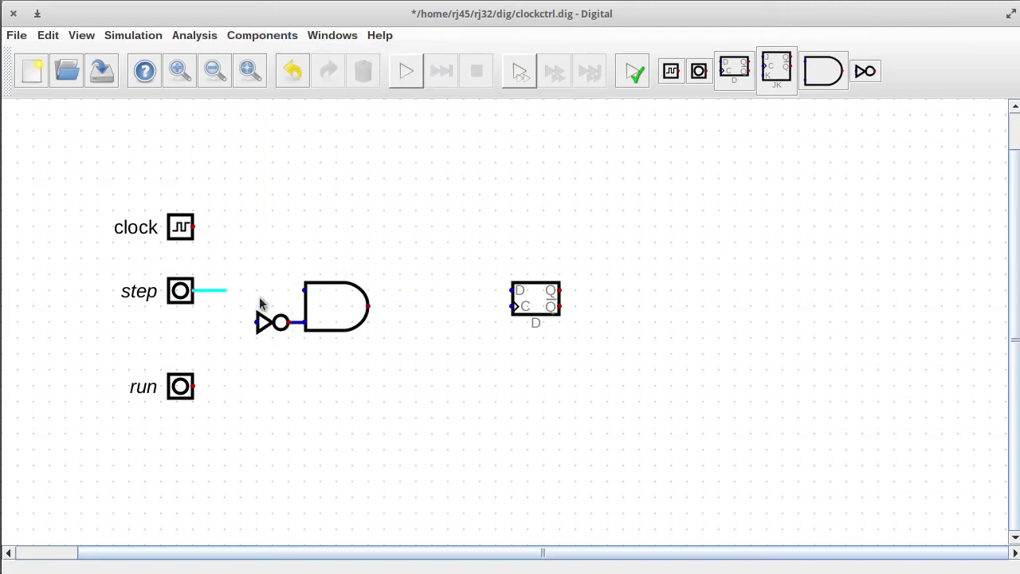
{"action": "left_click", "coordinate": [242, 291]}
{"action": "left_click", "coordinate": [257, 322]}
Place an RS flip-flop after the AND gate, wiring the AND output to S and the clock to R.
{"action": "left_click", "coordinate": [262, 35]}
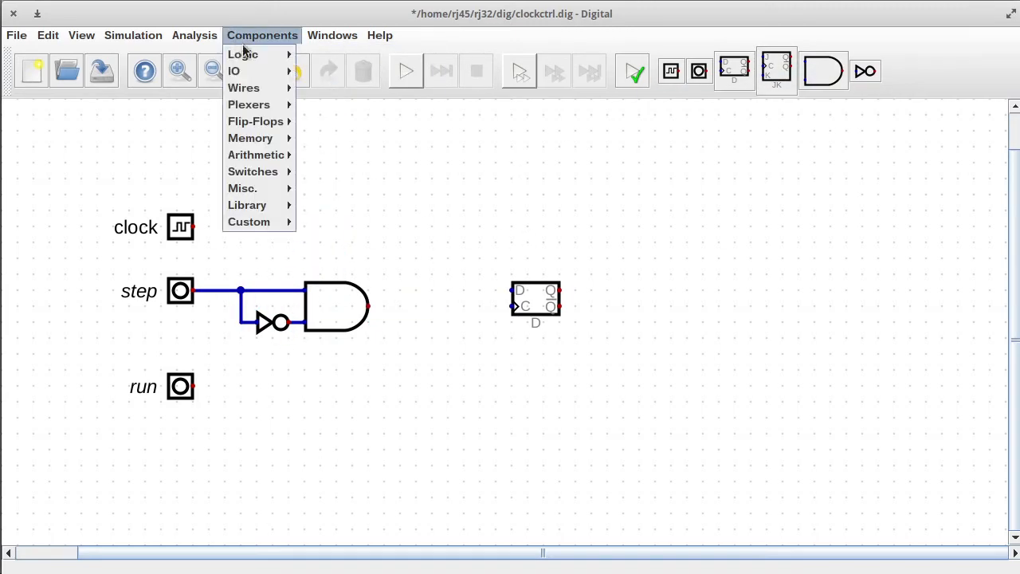
{"action": "mouse_move", "coordinate": [259, 121]}
{"action": "left_click", "coordinate": [323, 130]}
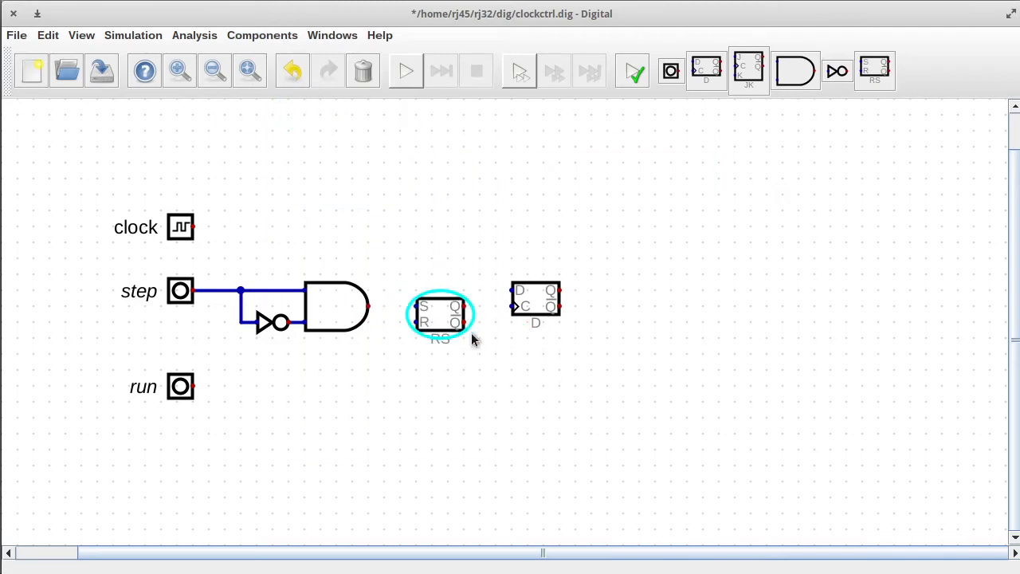
{"action": "left_click", "coordinate": [471, 338]}
{"action": "left_click", "coordinate": [368, 306]}
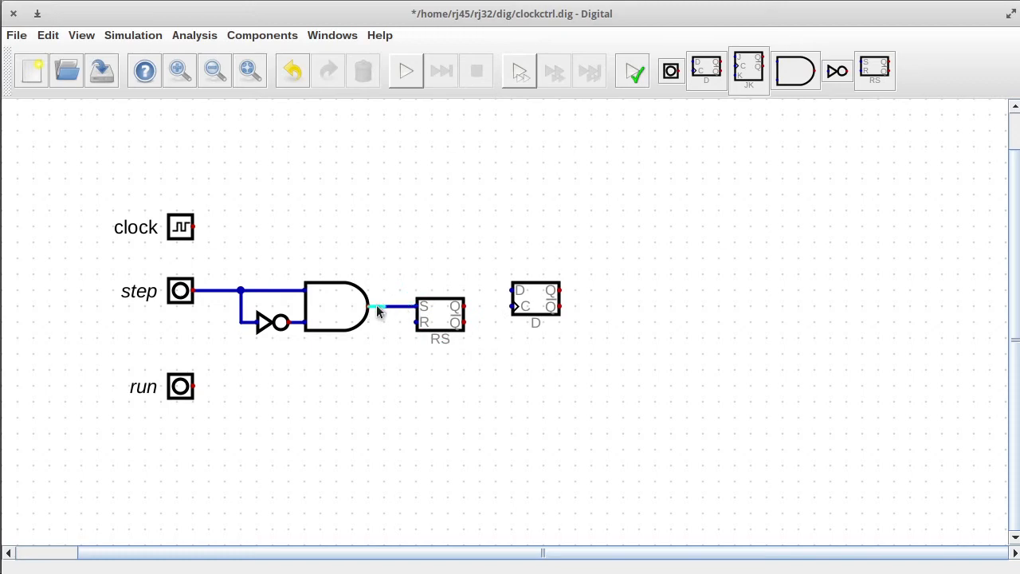
{"action": "left_click", "coordinate": [193, 228]}
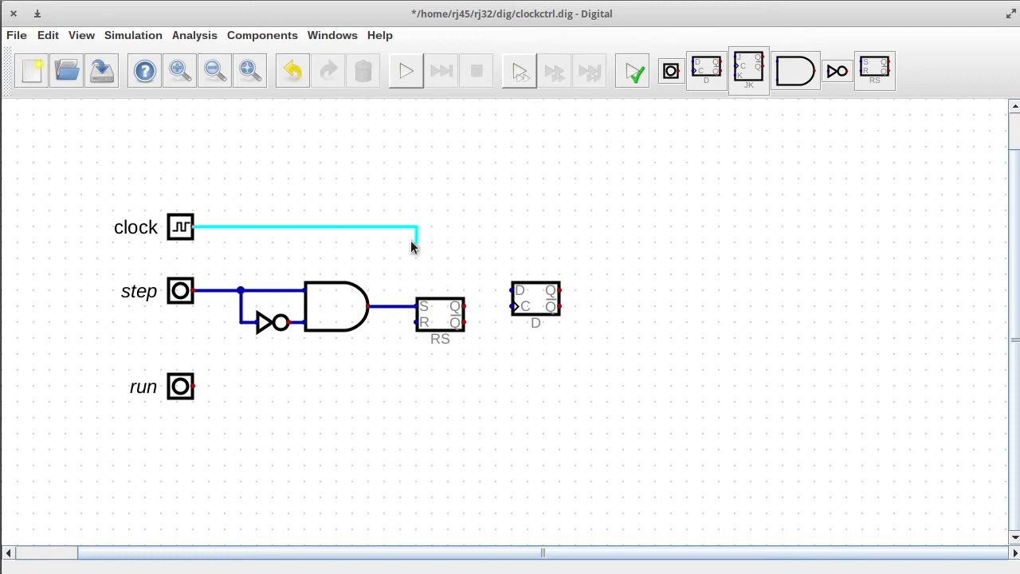
{"action": "left_click", "coordinate": [385, 322]}
{"action": "left_click", "coordinate": [416, 322]}
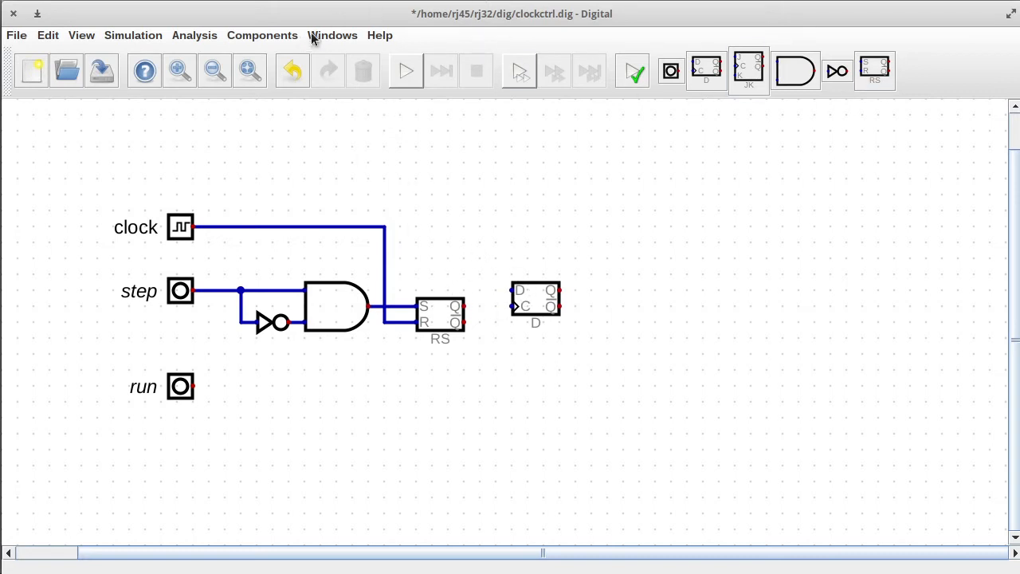
Add an output labeled stall, level with the RS flip-flop's Q, and wire Q to it.
{"action": "left_click", "coordinate": [283, 36]}
{"action": "mouse_move", "coordinate": [257, 72]}
{"action": "left_click", "coordinate": [360, 73]}
{"action": "left_click", "coordinate": [571, 355]}
{"action": "right_click", "coordinate": [571, 355]}
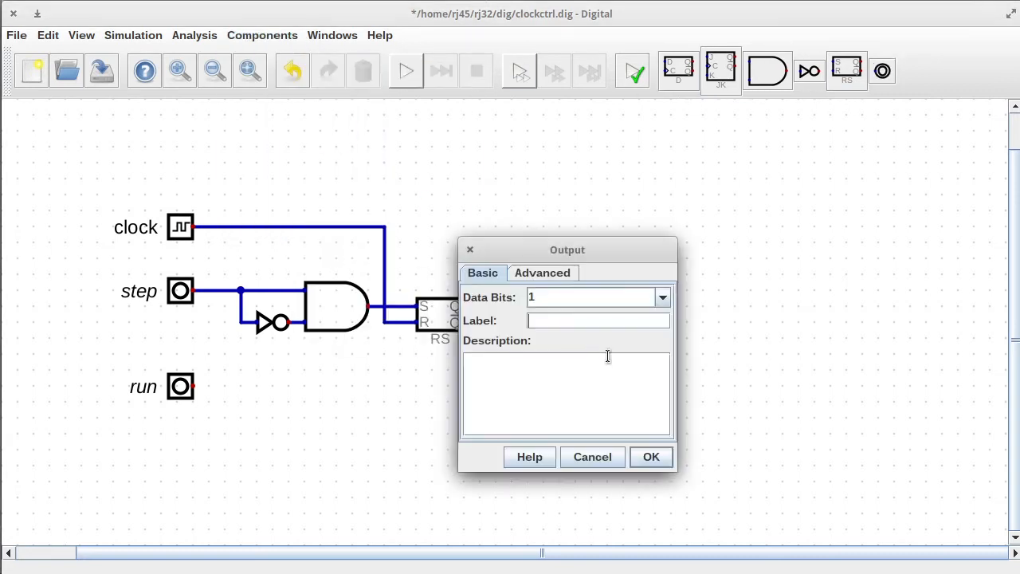
{"action": "type", "text": "stall"}
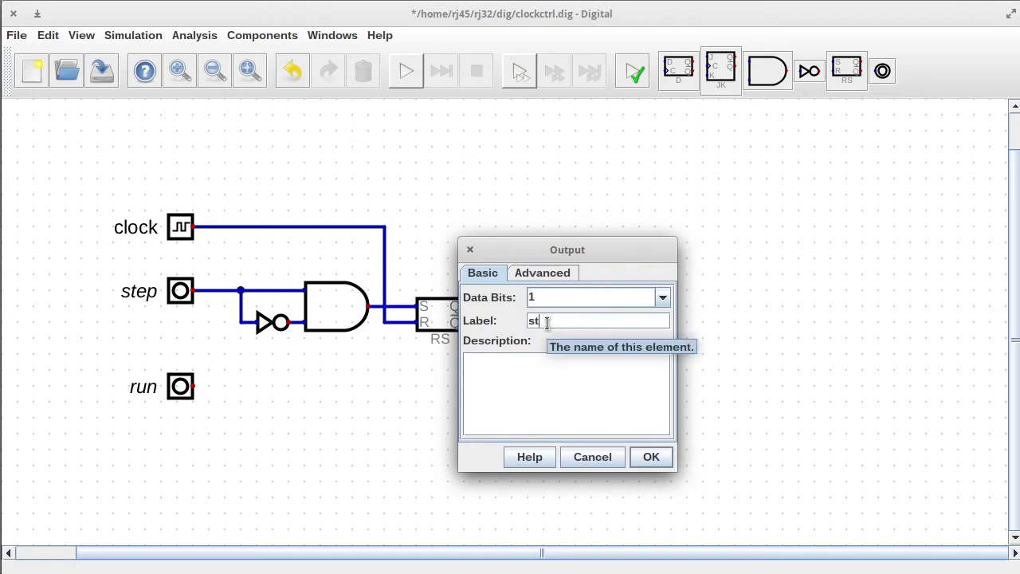
{"action": "key", "text": "Return"}
{"action": "left_click", "coordinate": [571, 355]}
{"action": "left_click_drag", "start_coordinate": [587, 369], "coordinate": [567, 310]}
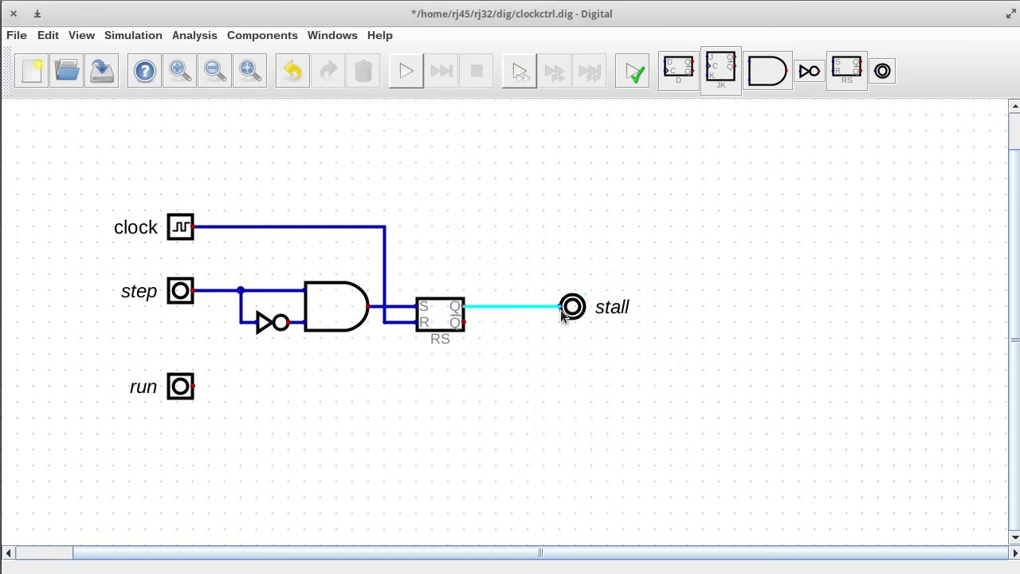
Start the simulation and toggle the step input repeatedly, checking how the RS flip-flop's stall output responds.
{"action": "left_click", "coordinate": [406, 71]}
{"action": "left_click", "coordinate": [180, 291]}
{"action": "left_click", "coordinate": [183, 292]}
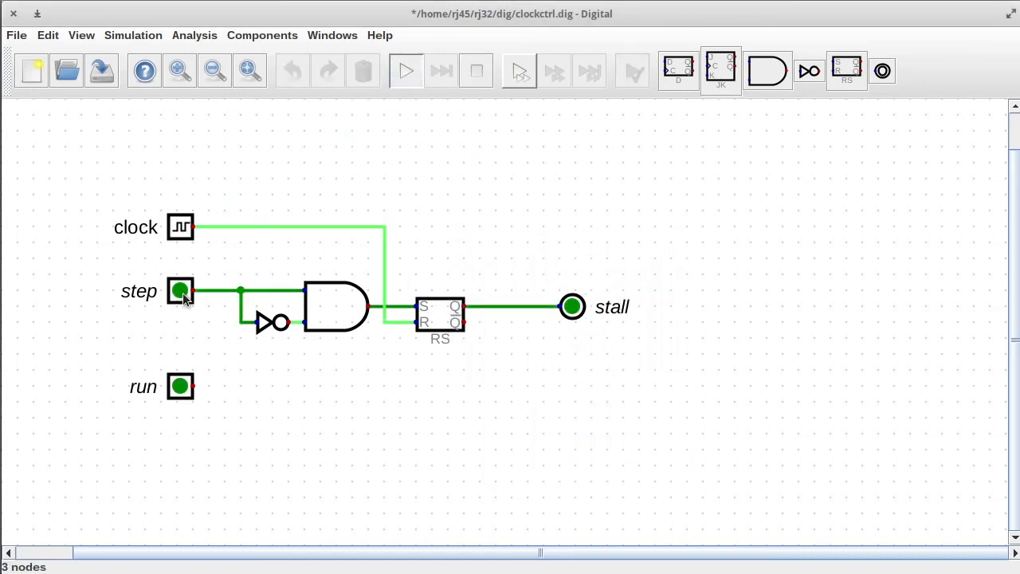
{"action": "left_click", "coordinate": [183, 293]}
{"action": "left_click", "coordinate": [176, 294]}
{"action": "left_click", "coordinate": [176, 294]}
{"action": "left_click", "coordinate": [175, 293]}
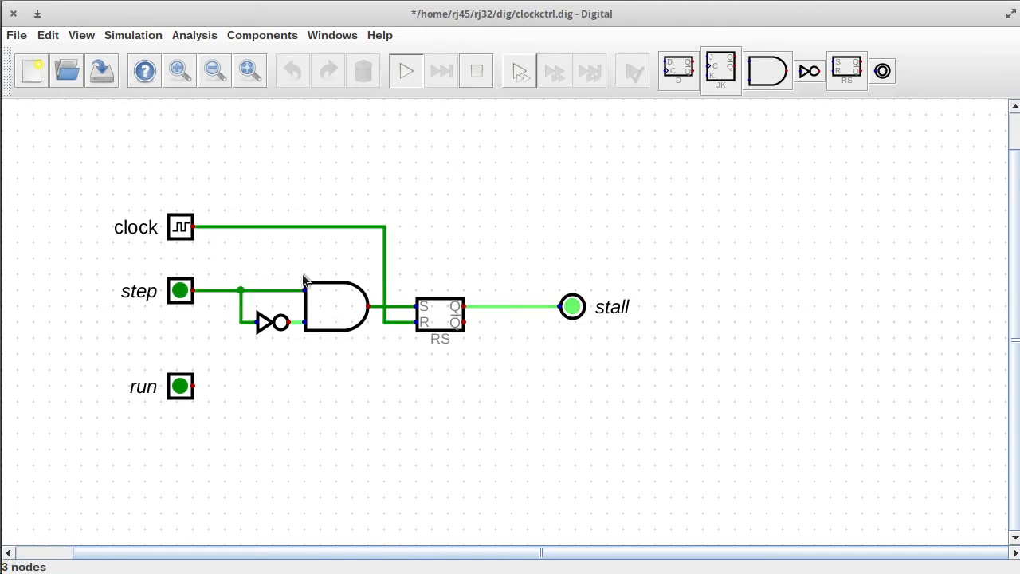
{"action": "left_click", "coordinate": [174, 292]}
{"action": "left_click", "coordinate": [174, 290]}
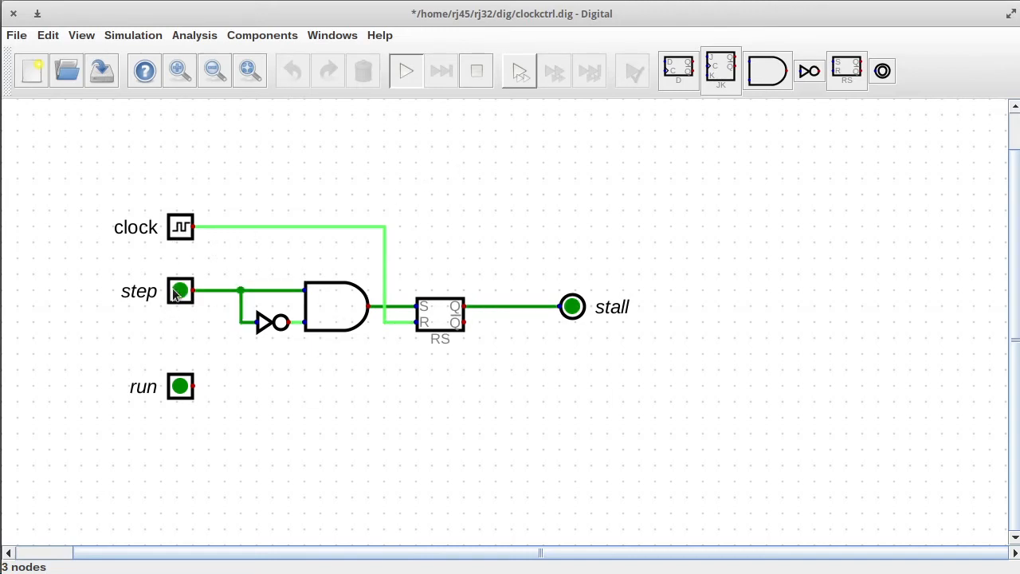
{"action": "left_click", "coordinate": [175, 291]}
{"action": "left_click", "coordinate": [175, 291]}
{"action": "left_click", "coordinate": [177, 291]}
{"action": "left_click", "coordinate": [177, 292]}
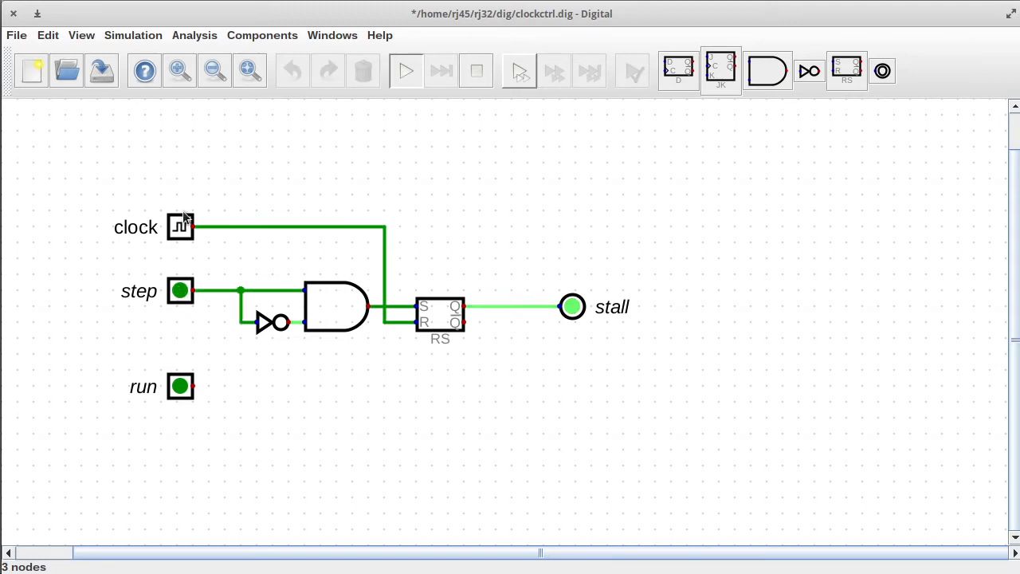
{"action": "left_click", "coordinate": [173, 291]}
{"action": "left_click", "coordinate": [174, 292]}
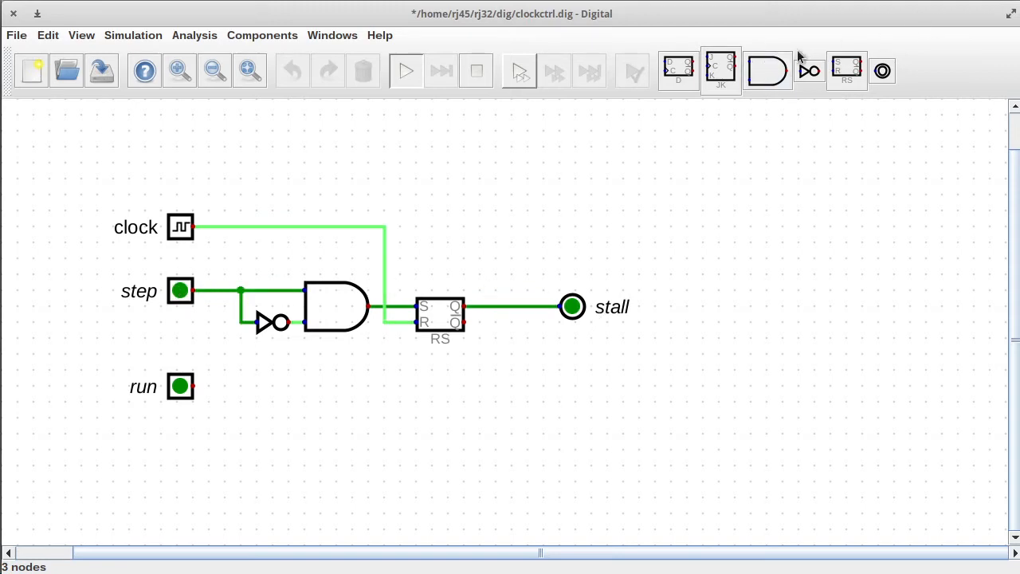
Place a second RS flip-flop in line with the first one and move the stall output farther right to make room.
{"action": "left_click", "coordinate": [840, 70]}
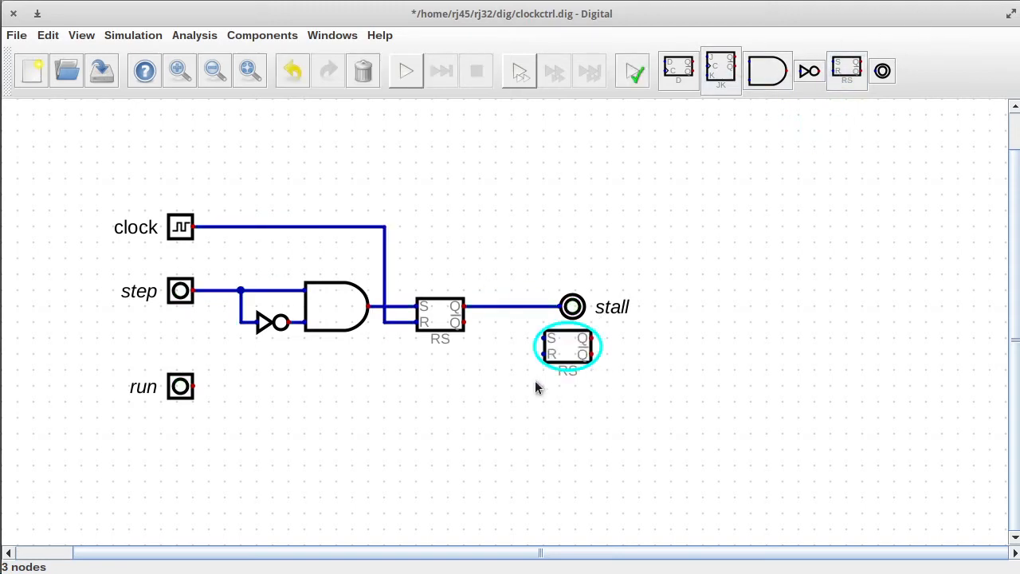
{"action": "left_click", "coordinate": [504, 396]}
{"action": "left_click", "coordinate": [589, 313]}
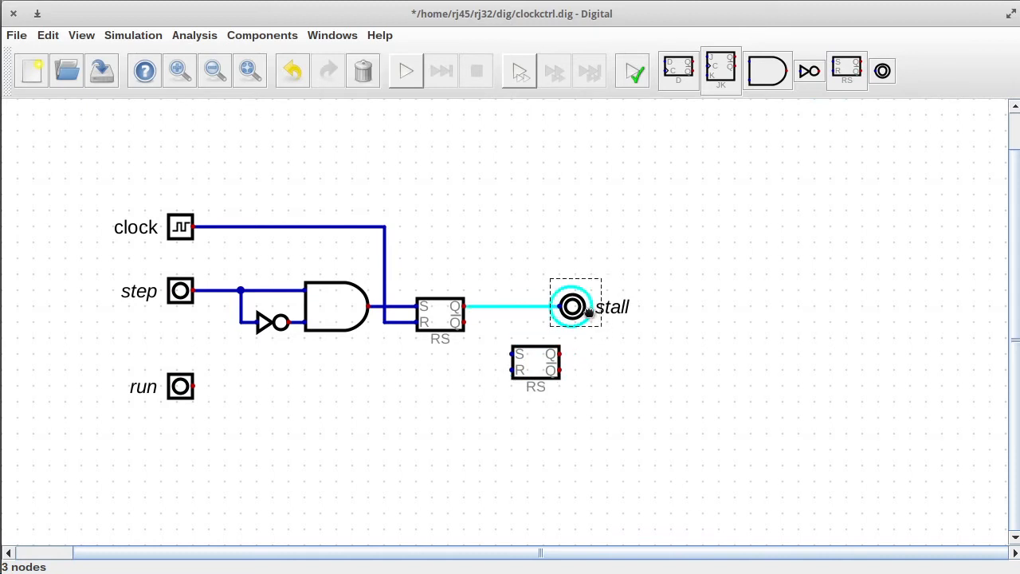
{"action": "left_click_drag", "start_coordinate": [589, 314], "coordinate": [700, 297]}
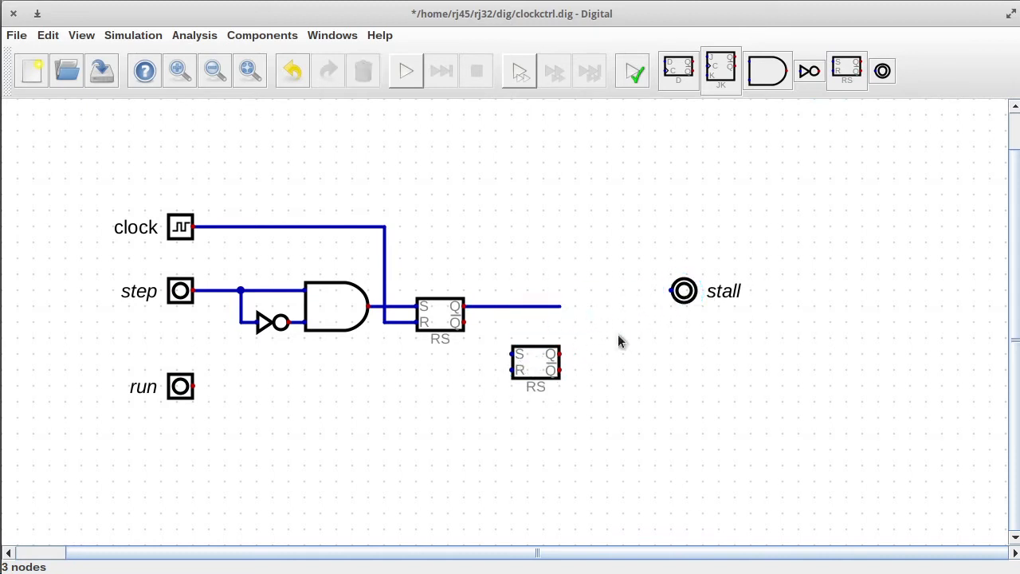
{"action": "left_click_drag", "start_coordinate": [533, 348], "coordinate": [596, 299]}
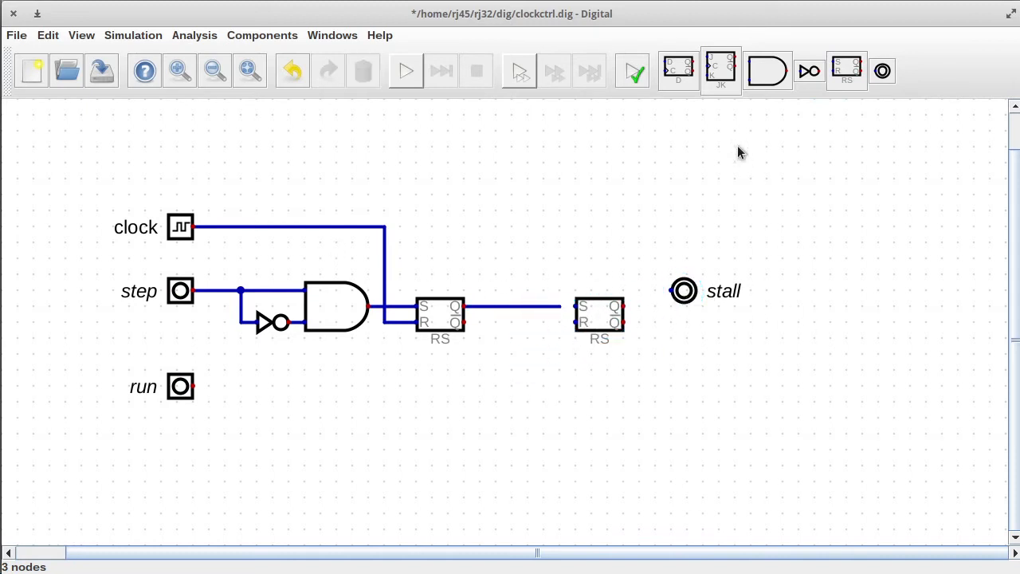
Place a button below the gap between the RS flip-flops and wire it to the second flip-flop's R input.
{"action": "left_click", "coordinate": [254, 39]}
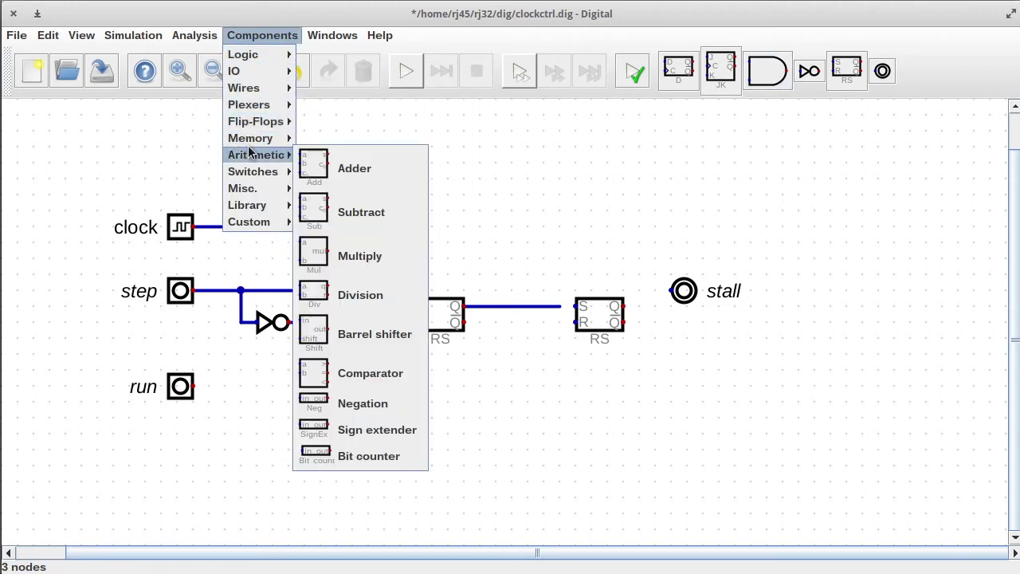
{"action": "mouse_move", "coordinate": [247, 71]}
{"action": "left_click", "coordinate": [360, 154]}
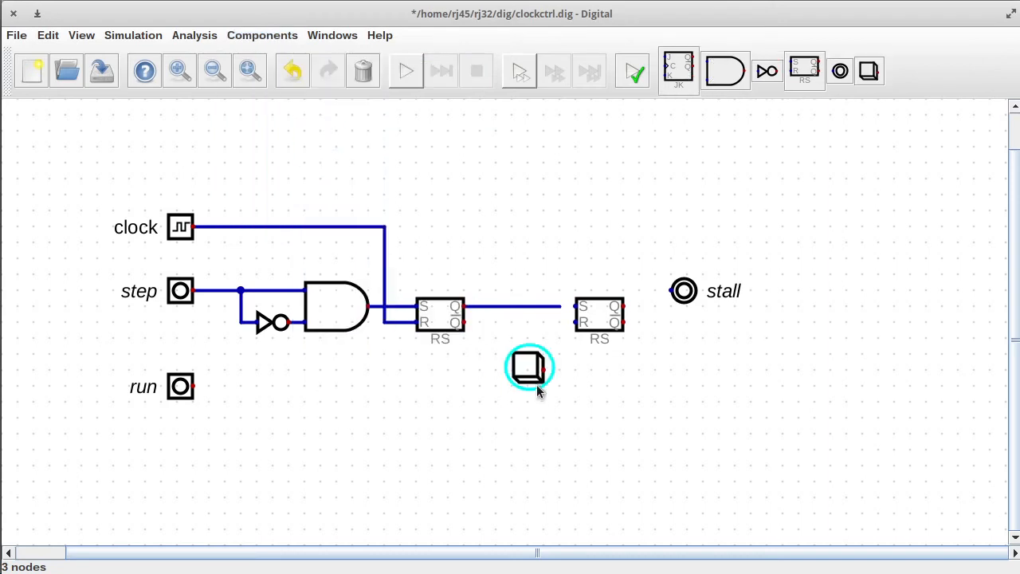
{"action": "left_click", "coordinate": [537, 383]}
{"action": "left_click", "coordinate": [543, 370]}
{"action": "left_click", "coordinate": [559, 322]}
{"action": "left_click", "coordinate": [575, 322]}
Extend the first flip-flop's Q wire to the second one's S and align the stall output with the second Q.
{"action": "left_click", "coordinate": [561, 306]}
{"action": "left_click", "coordinate": [575, 306]}
{"action": "left_click_drag", "start_coordinate": [691, 327], "coordinate": [647, 244]}
{"action": "left_click_drag", "start_coordinate": [683, 291], "coordinate": [683, 306]}
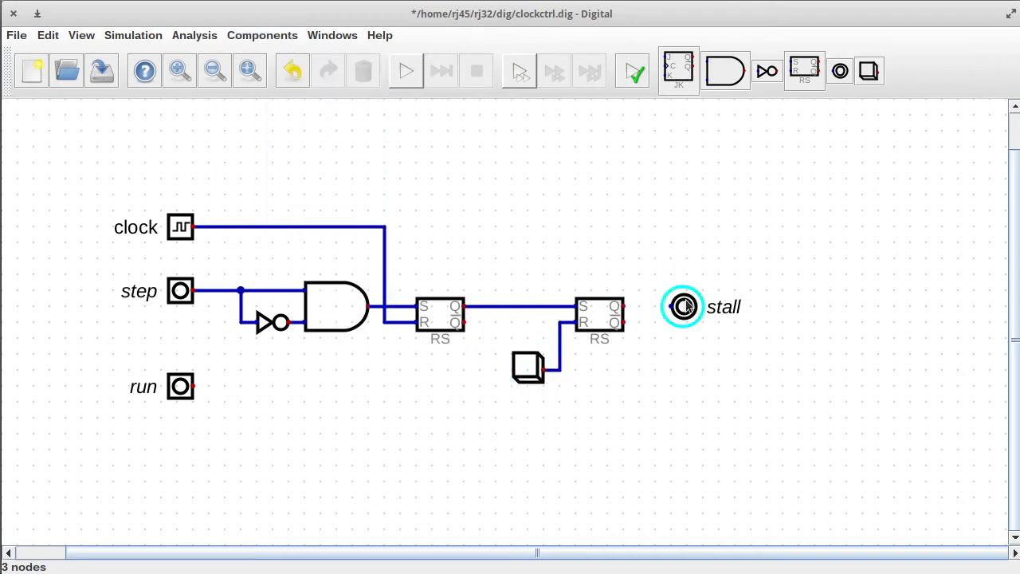
Simulate the two RS flip-flops, toggling clock and step repeatedly to check the stall output, and stop the simulation.
{"action": "key", "text": "space"}
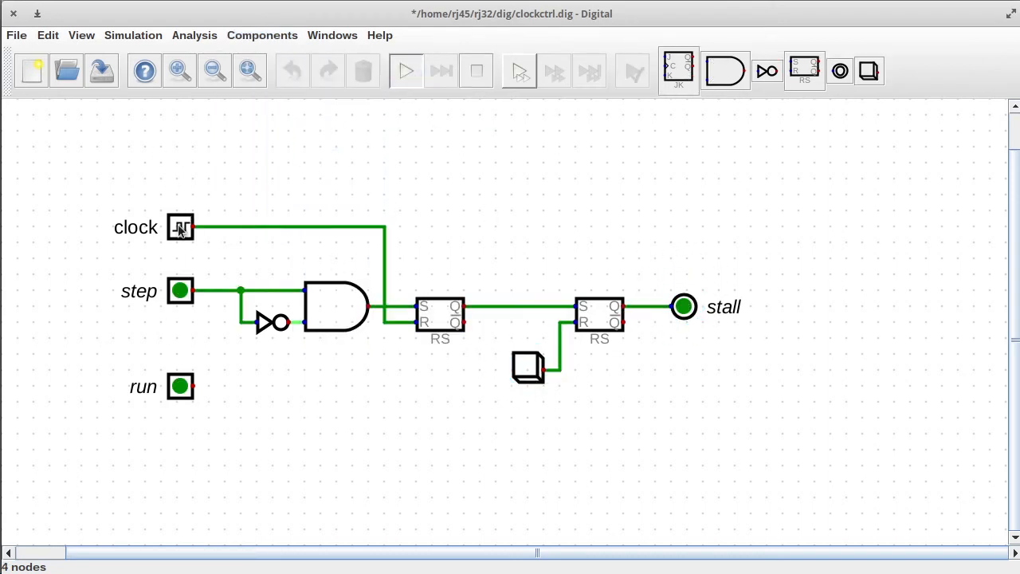
{"action": "left_click", "coordinate": [181, 231]}
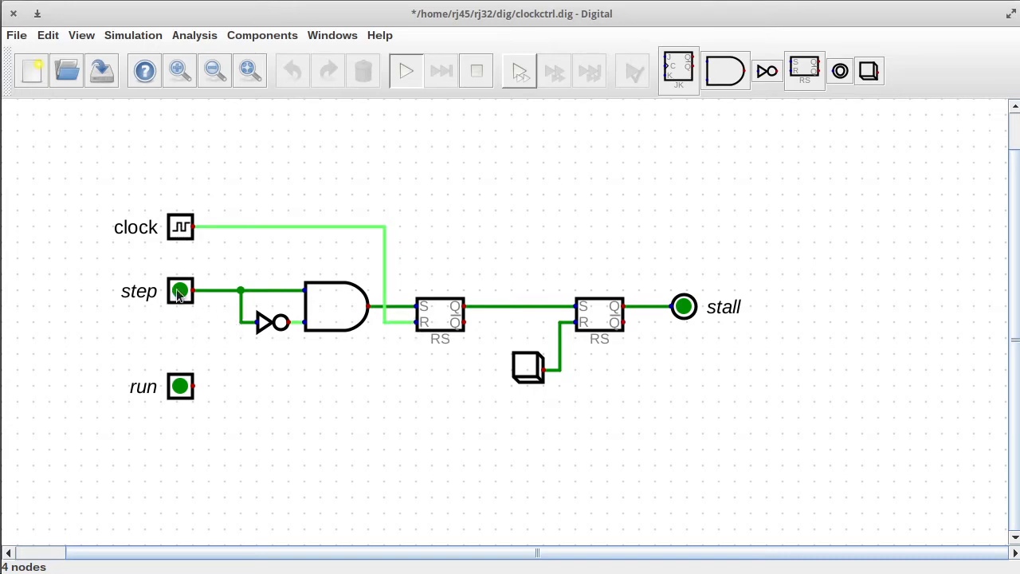
{"action": "left_click", "coordinate": [180, 294]}
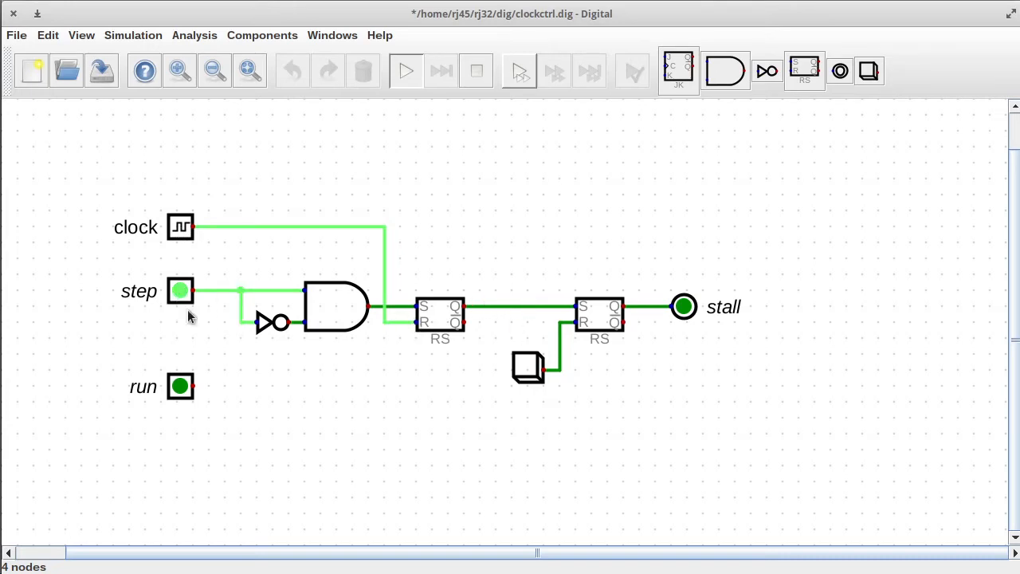
{"action": "left_click", "coordinate": [174, 283]}
{"action": "left_click", "coordinate": [171, 279]}
{"action": "double_click", "coordinate": [172, 279]}
{"action": "double_click", "coordinate": [171, 278]}
{"action": "double_click", "coordinate": [172, 278]}
{"action": "left_click", "coordinate": [184, 291]}
{"action": "double_click", "coordinate": [182, 292]}
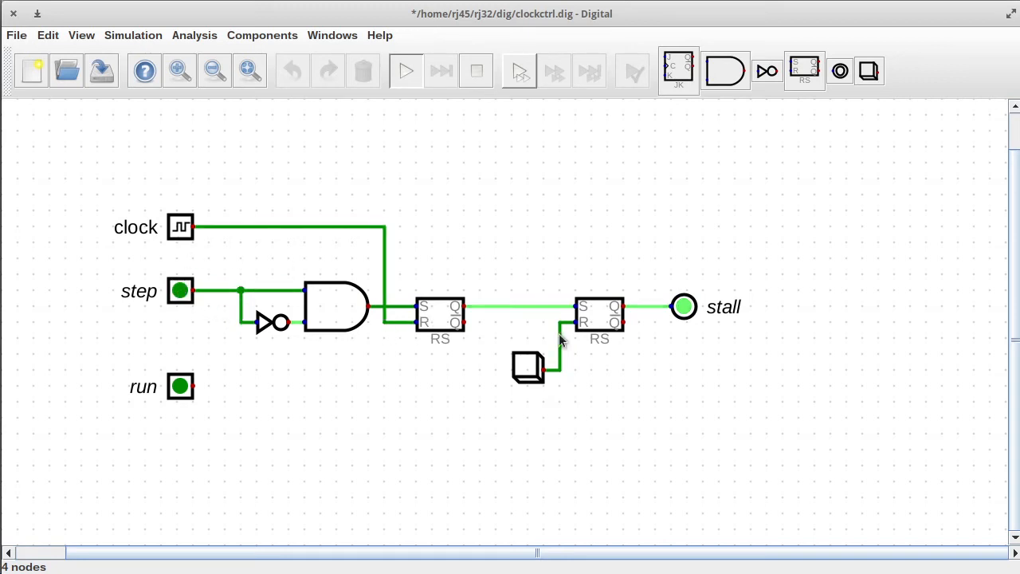
{"action": "left_click", "coordinate": [184, 228]}
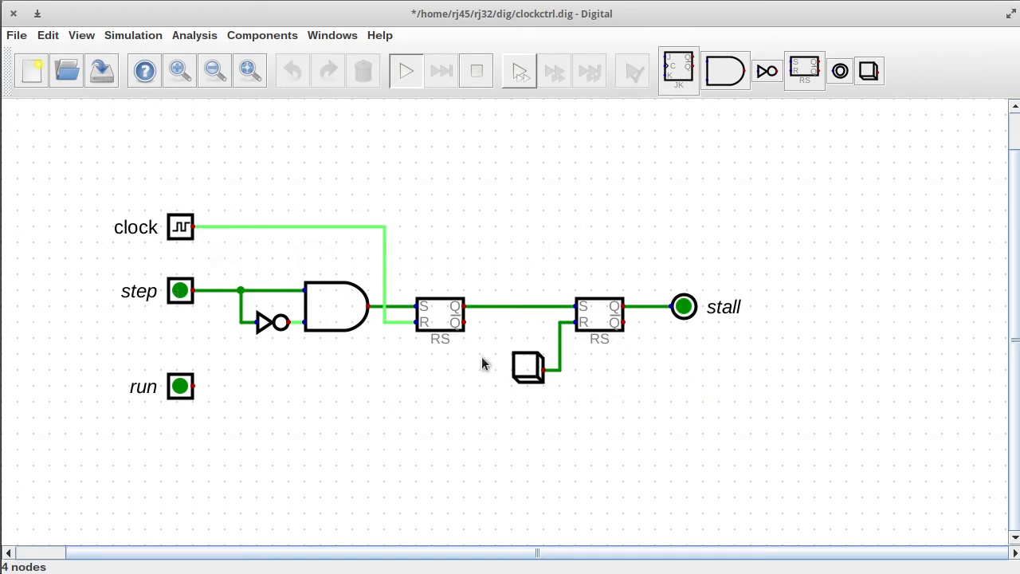
{"action": "key", "text": "Escape"}
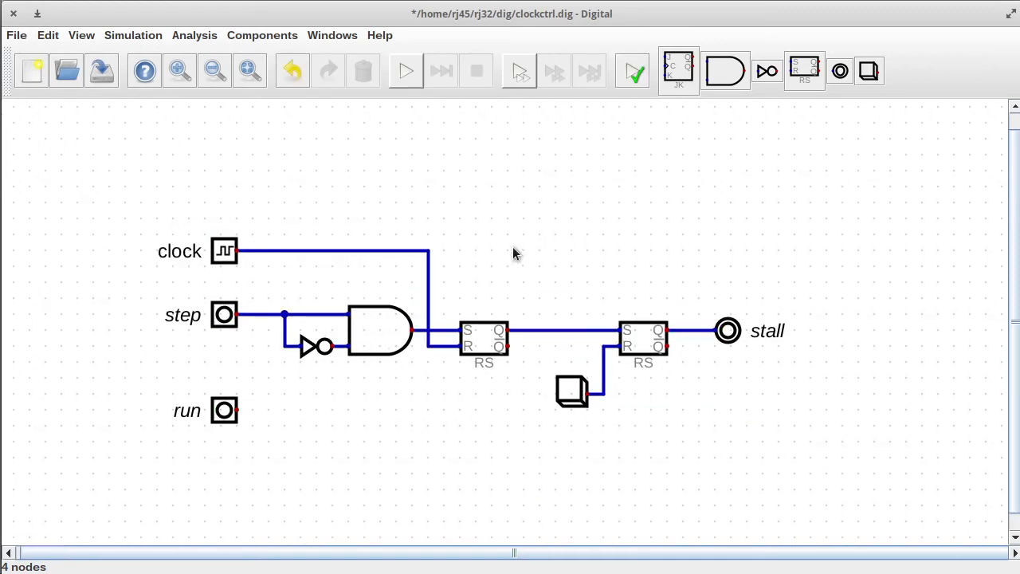
Replace the second RS flip-flop and its button with a D flip-flop placed beside the first RS flip-flop.
{"action": "left_click_drag", "start_coordinate": [513, 253], "coordinate": [680, 427]}
{"action": "key", "text": "Delete"}
{"action": "left_click", "coordinate": [262, 35]}
{"action": "mouse_move", "coordinate": [255, 119]}
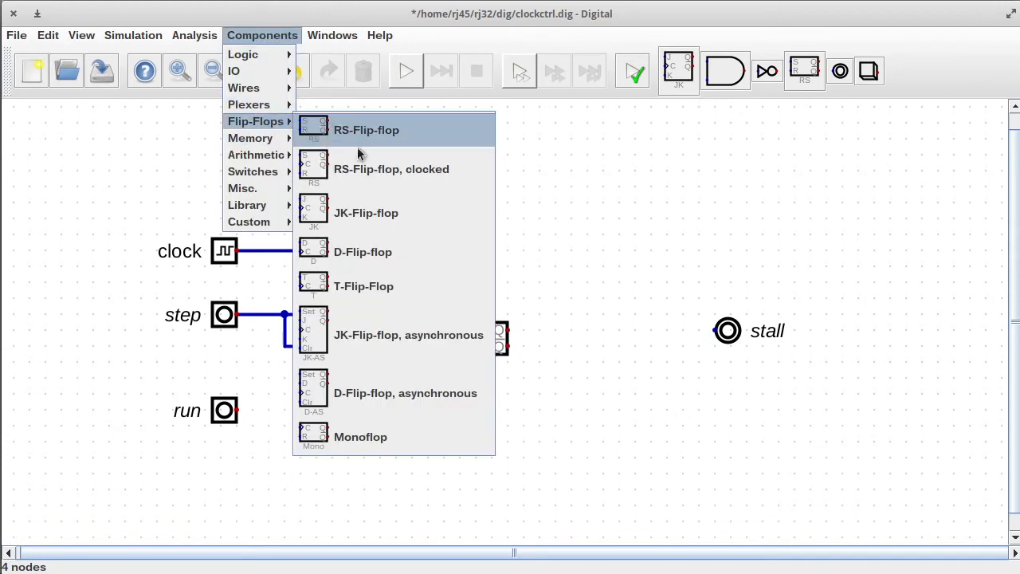
{"action": "left_click", "coordinate": [353, 247]}
{"action": "left_click", "coordinate": [608, 346]}
Wire the clock line to the D flip-flop's C input and the RS flip-flop's Q to its D input.
{"action": "left_click", "coordinate": [541, 336]}
{"action": "left_click", "coordinate": [556, 336]}
{"action": "left_click", "coordinate": [508, 320]}
{"action": "left_click", "coordinate": [556, 321]}
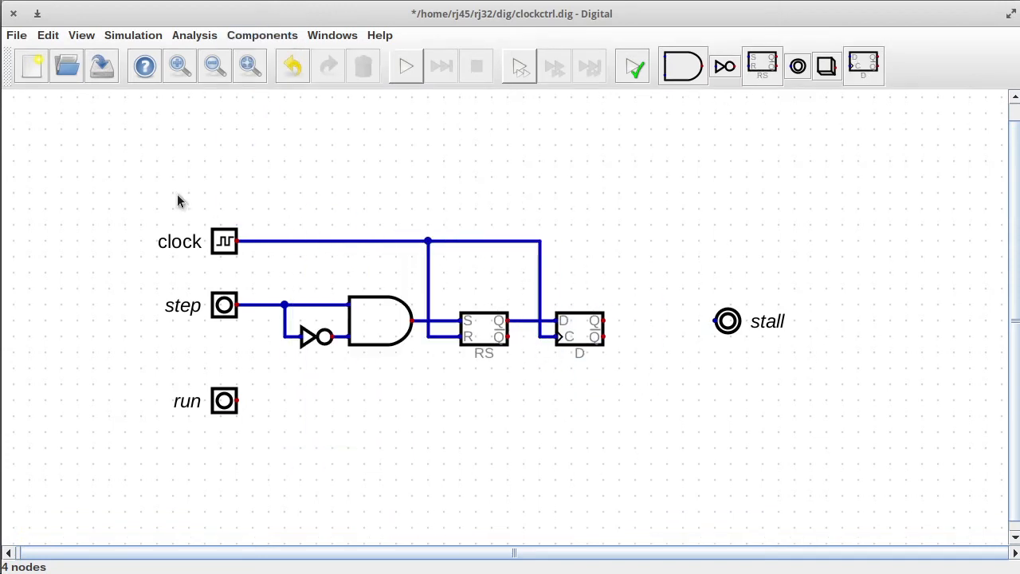
Rearrange the clock line and run input below step, and wire the D flip-flop's Q to the stall output.
{"action": "left_click_drag", "start_coordinate": [177, 194], "coordinate": [554, 267]}
{"action": "left_click_drag", "start_coordinate": [515, 243], "coordinate": [515, 370]}
{"action": "left_click_drag", "start_coordinate": [231, 403], "coordinate": [231, 434]}
{"action": "left_click", "coordinate": [604, 320]}
{"action": "left_click", "coordinate": [715, 321]}
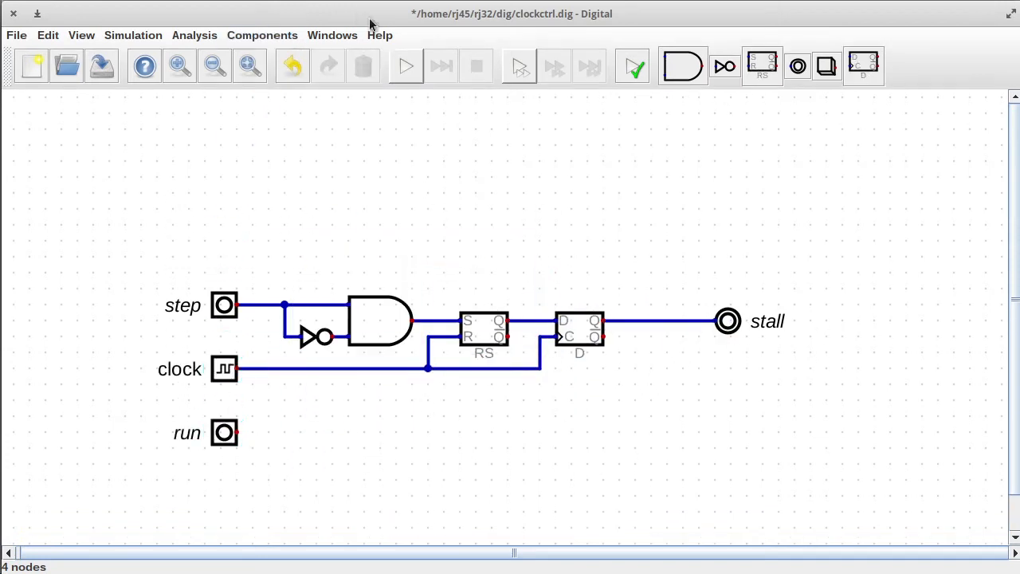
Simulate the circuit, alternately pulsing step and clock to check how the D flip-flop drives the stall output.
{"action": "left_click", "coordinate": [406, 66]}
{"action": "left_click", "coordinate": [224, 307]}
{"action": "left_click", "coordinate": [224, 307]}
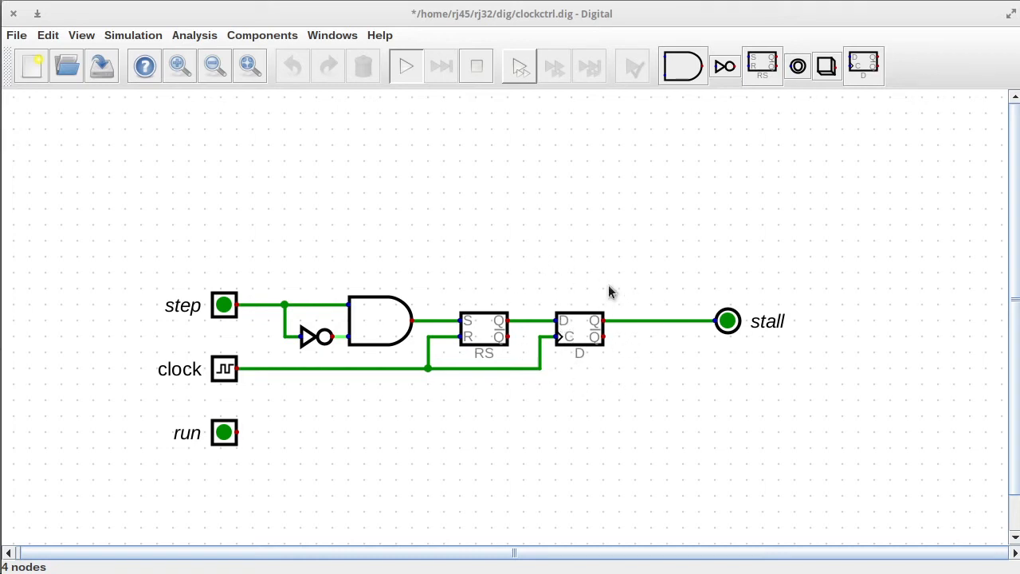
{"action": "left_click", "coordinate": [224, 370]}
{"action": "left_click", "coordinate": [222, 372]}
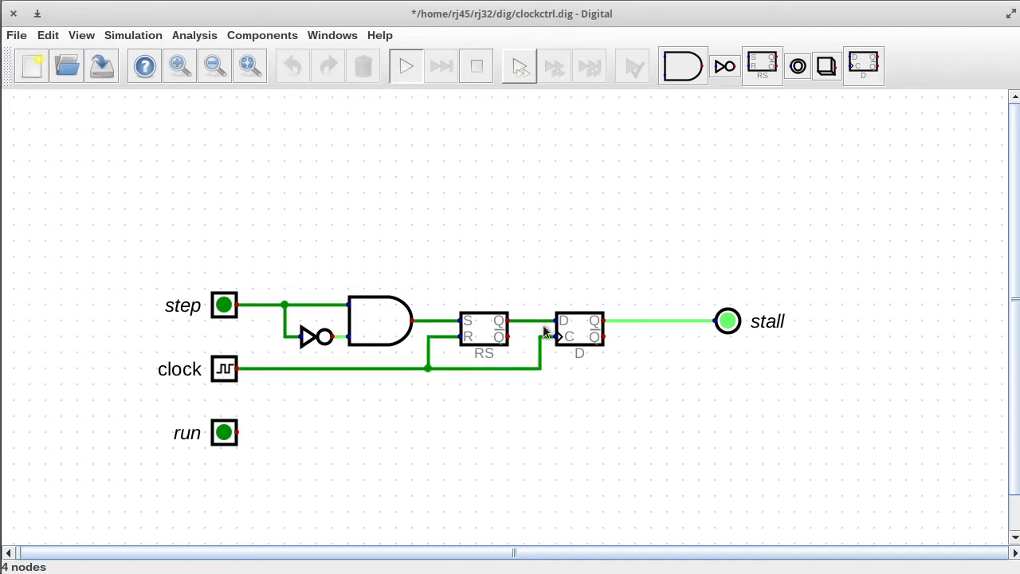
{"action": "left_click", "coordinate": [222, 313]}
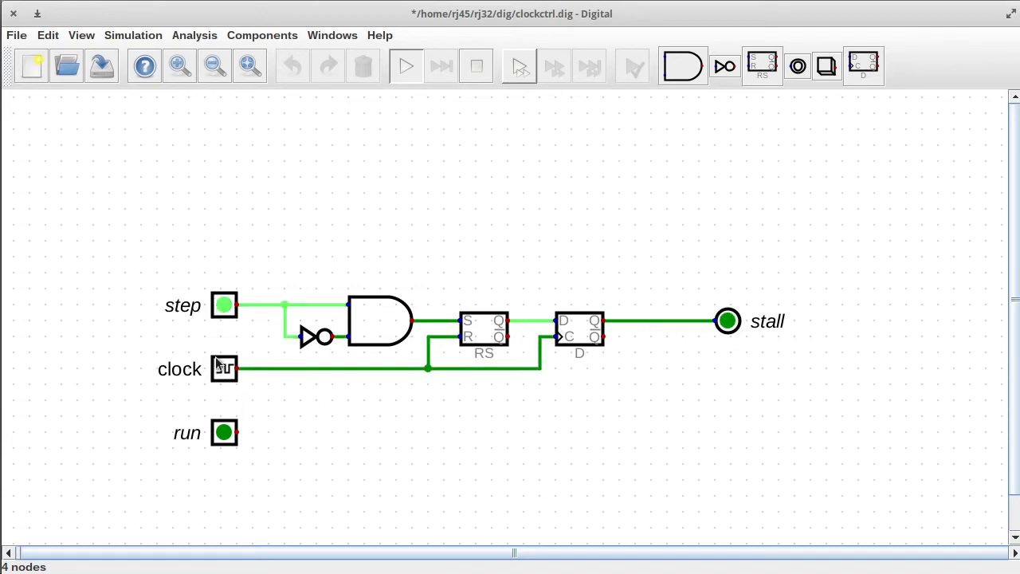
{"action": "left_click", "coordinate": [219, 316]}
{"action": "double_click", "coordinate": [222, 374]}
{"action": "double_click", "coordinate": [224, 311]}
{"action": "double_click", "coordinate": [223, 372]}
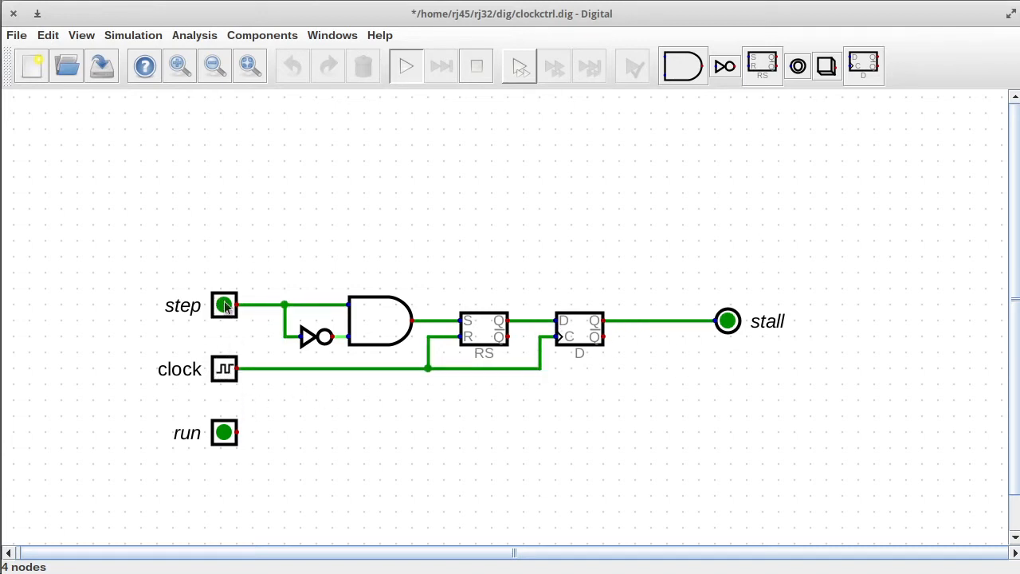
{"action": "double_click", "coordinate": [223, 302]}
{"action": "double_click", "coordinate": [219, 371]}
{"action": "double_click", "coordinate": [220, 306]}
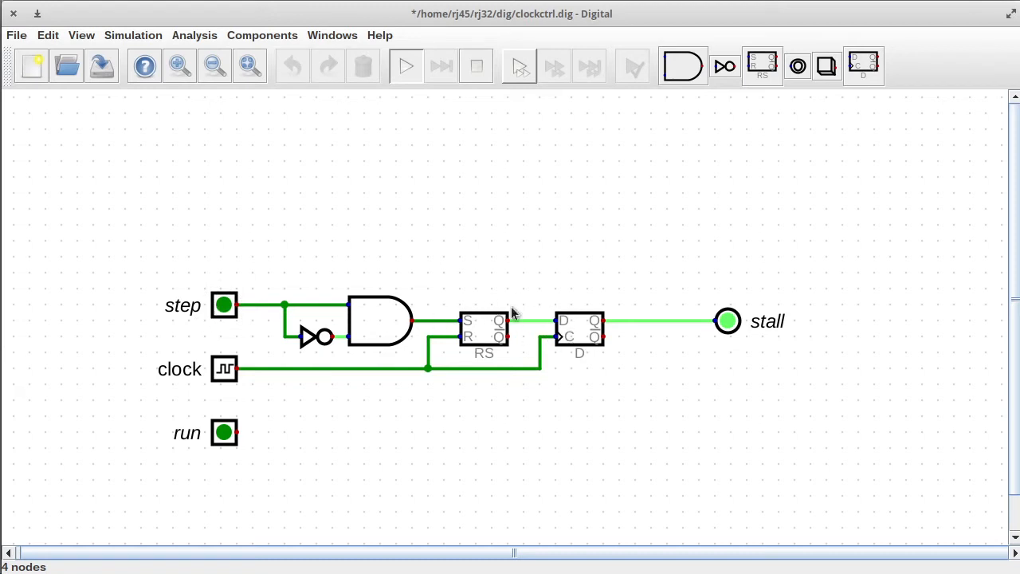
{"action": "left_click", "coordinate": [224, 369]}
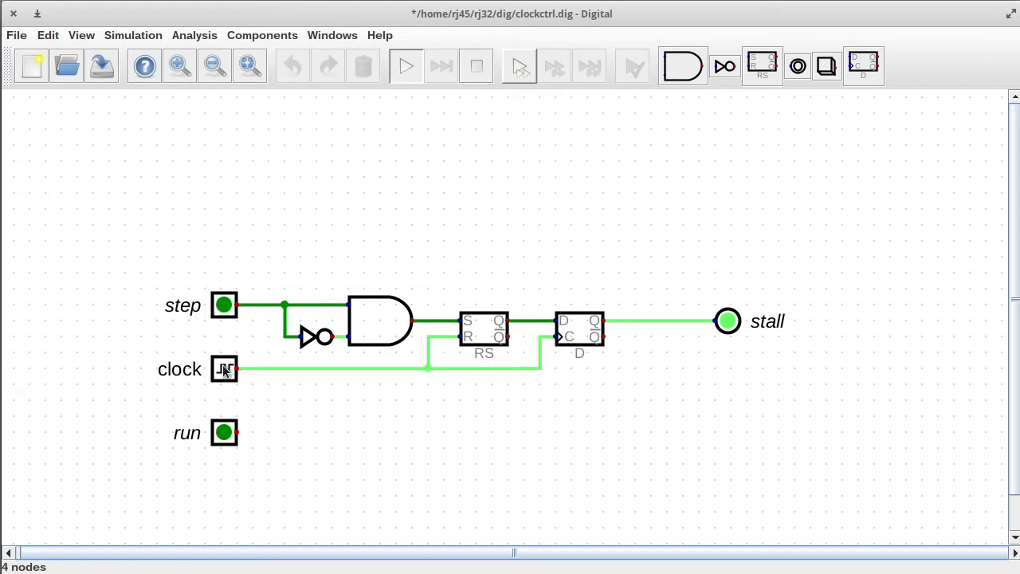
{"action": "left_click", "coordinate": [224, 369]}
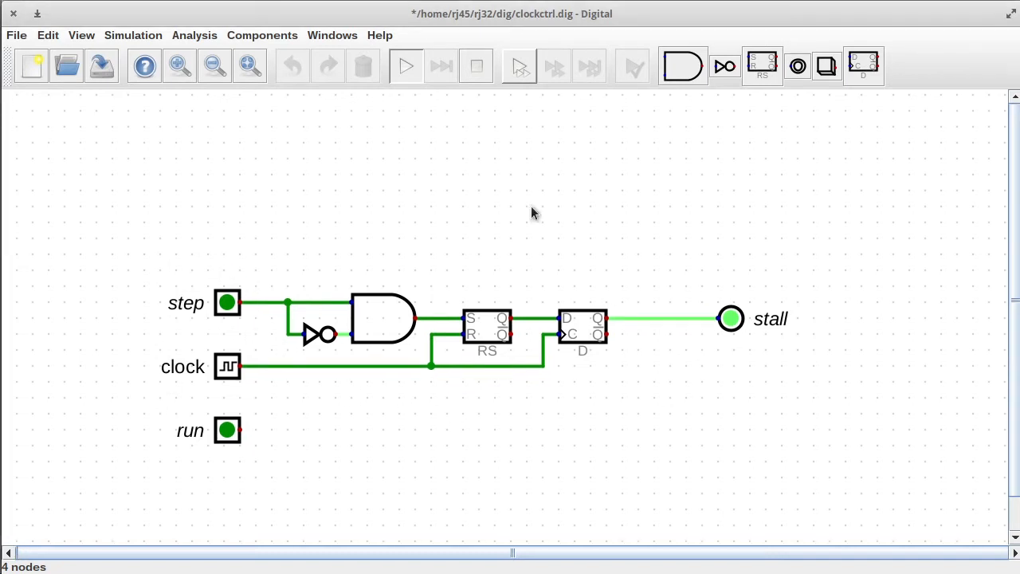
Stop the simulation, move the run input above step, and shift the D flip-flop and stall output farther right.
{"action": "key", "text": "space"}
{"action": "key", "text": "F1"}
{"action": "scroll", "coordinate": [456, 356], "scroll_direction": "down", "scroll_amount": 3}
{"action": "left_click_drag", "start_coordinate": [221, 366], "coordinate": [312, 255]}
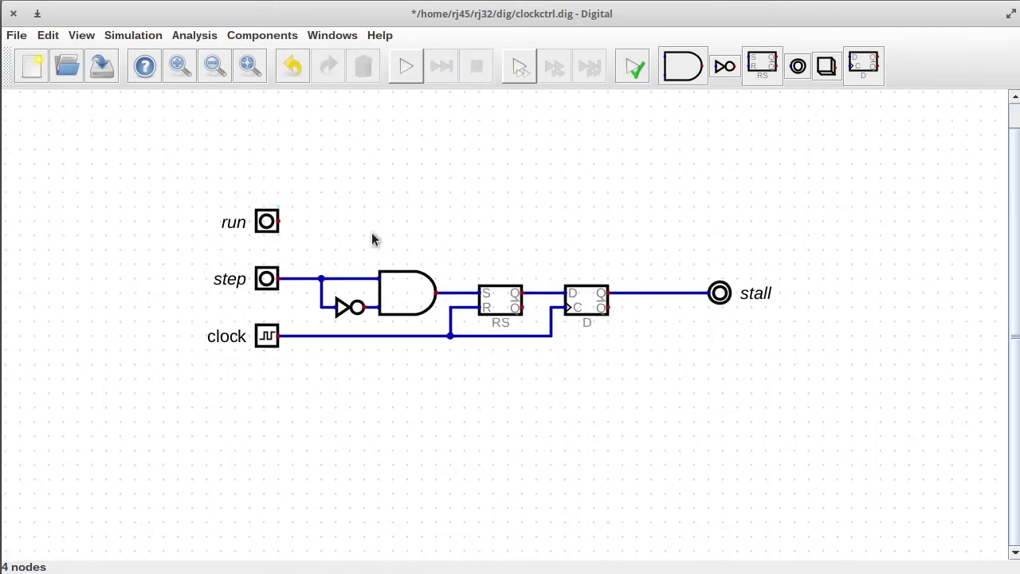
{"action": "left_click_drag", "start_coordinate": [531, 234], "coordinate": [792, 403]}
{"action": "left_click_drag", "start_coordinate": [689, 356], "coordinate": [733, 360]}
Replace the wire between the RS and D flip-flops with an OR gate whose lower input meets the RS flip-flop's Q.
{"action": "left_click_drag", "start_coordinate": [510, 264], "coordinate": [545, 309]}
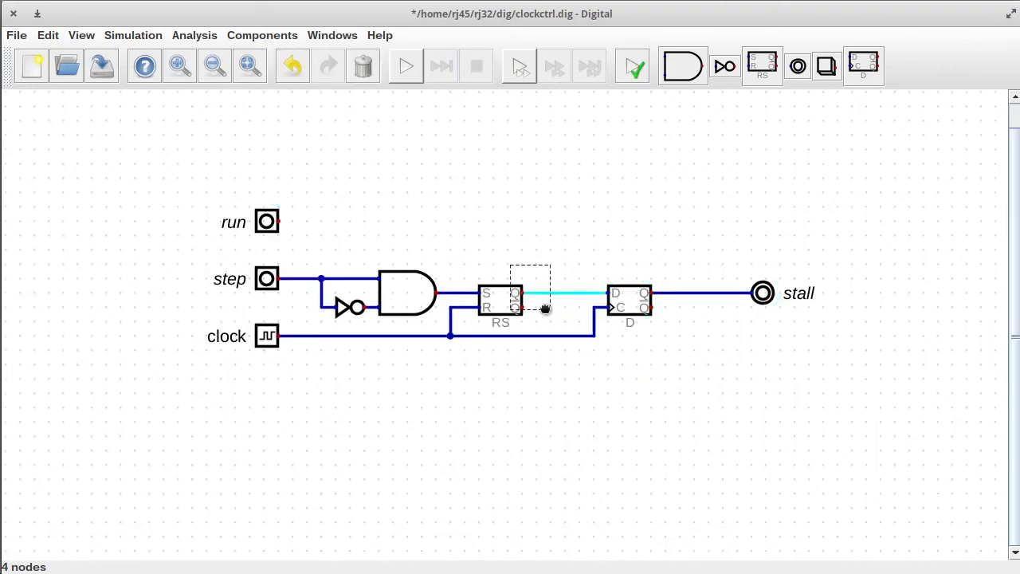
{"action": "left_click", "coordinate": [244, 38]}
{"action": "mouse_move", "coordinate": [257, 57]}
{"action": "left_click", "coordinate": [359, 131]}
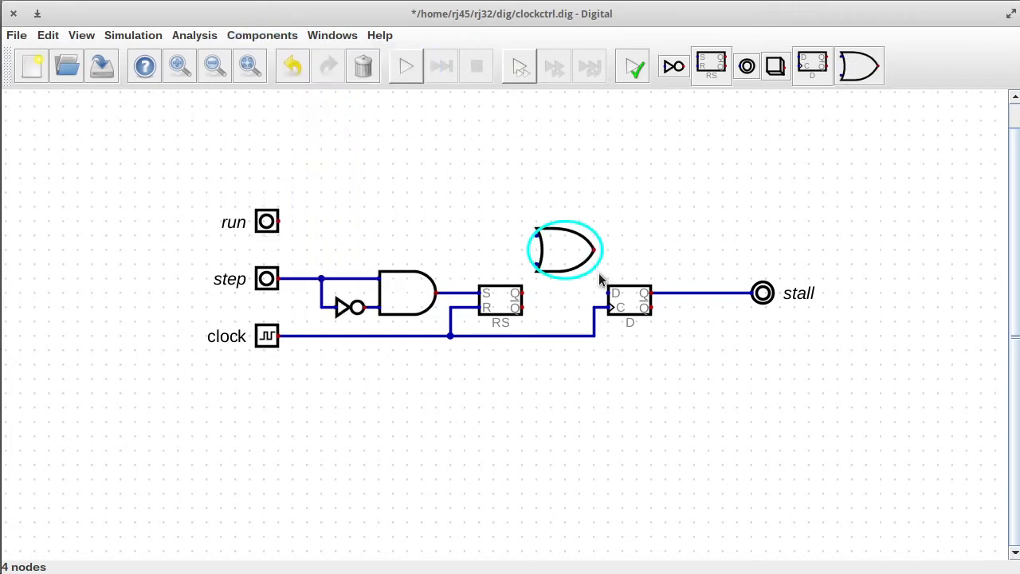
{"action": "left_click", "coordinate": [574, 279]}
Shift the D flip-flop and stall output right and up so the D input lines up with the OR gate's output.
{"action": "left_click_drag", "start_coordinate": [588, 239], "coordinate": [884, 387]}
{"action": "left_click_drag", "start_coordinate": [802, 356], "coordinate": [816, 356]}
{"action": "left_click_drag", "start_coordinate": [602, 246], "coordinate": [837, 323]}
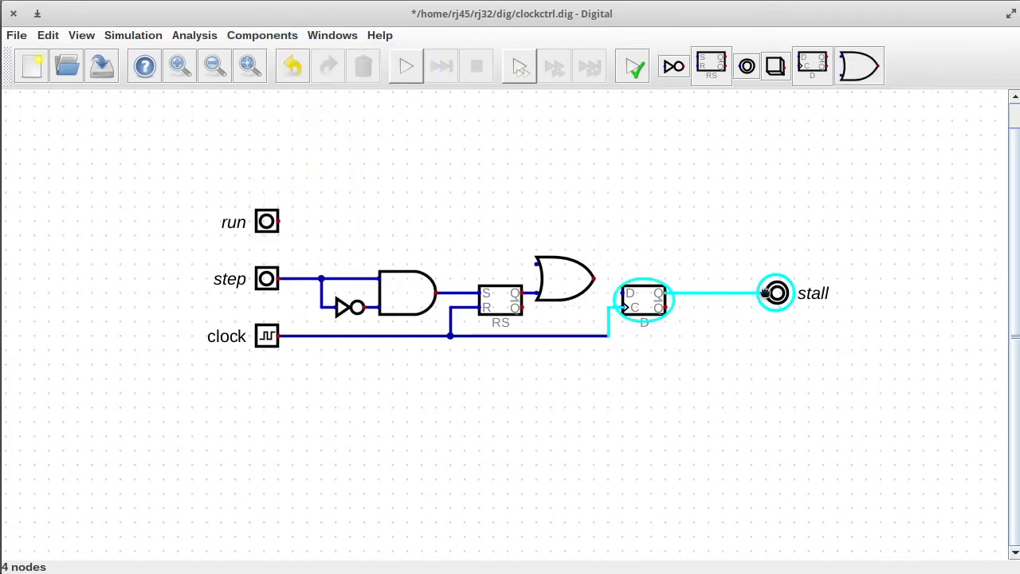
{"action": "left_click_drag", "start_coordinate": [616, 294], "coordinate": [617, 279]}
Add another RS flip-flop above the existing one, wiring run to its S input and step to its R input.
{"action": "key", "text": "ctrl+d"}
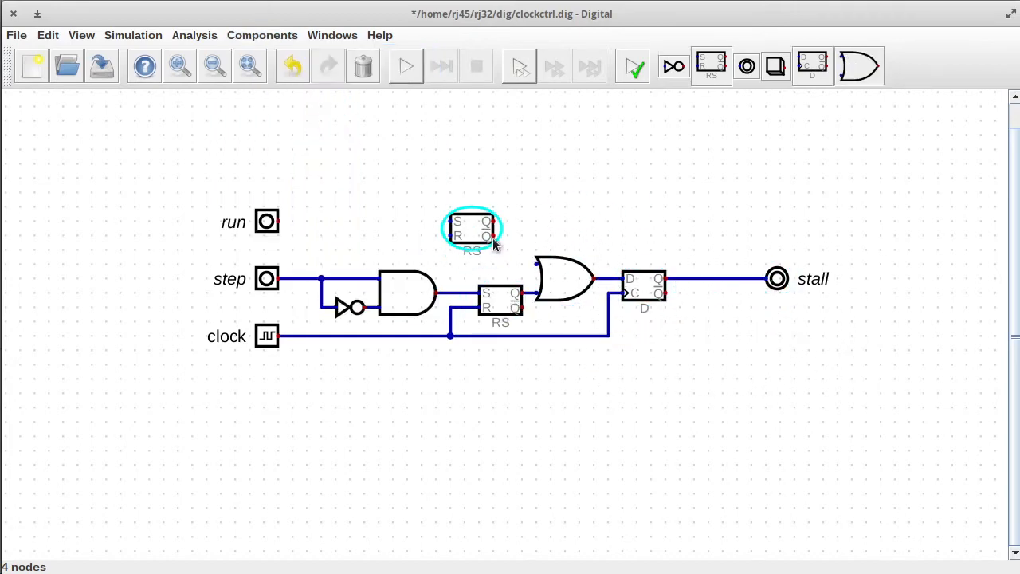
{"action": "left_click", "coordinate": [494, 242]}
{"action": "left_click", "coordinate": [278, 222]}
{"action": "left_click", "coordinate": [450, 222]}
{"action": "left_click", "coordinate": [321, 279]}
{"action": "left_click", "coordinate": [451, 236]}
Wire the upper RS flip-flop's Q to the OR gate's upper input.
{"action": "left_click", "coordinate": [493, 222]}
{"action": "left_click", "coordinate": [508, 221]}
{"action": "left_click", "coordinate": [537, 264]}
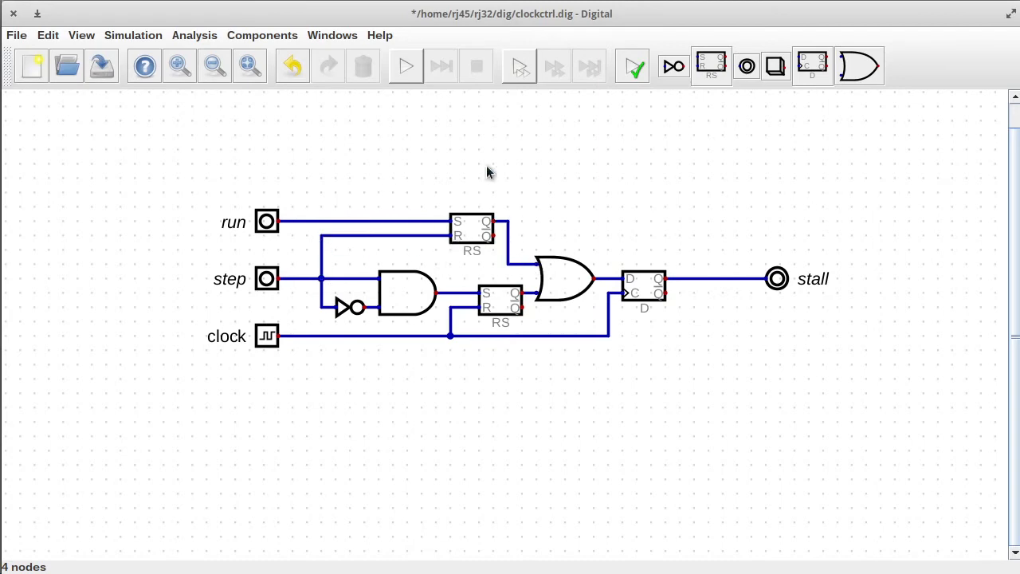
Simulate pulsing run, clock and step to check the stall output, and stop the simulation.
{"action": "left_click", "coordinate": [406, 66]}
{"action": "left_click", "coordinate": [266, 220]}
{"action": "left_click", "coordinate": [266, 219]}
{"action": "left_click", "coordinate": [268, 335]}
{"action": "left_click", "coordinate": [268, 334]}
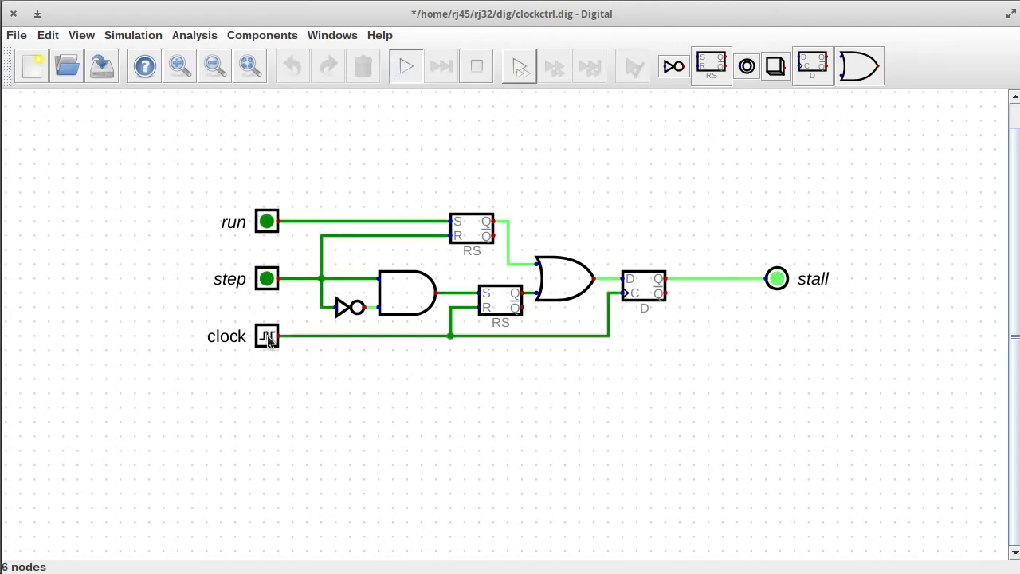
{"action": "left_click", "coordinate": [268, 336]}
{"action": "left_click", "coordinate": [268, 336]}
{"action": "left_click", "coordinate": [266, 281]}
{"action": "left_click", "coordinate": [267, 280]}
{"action": "double_click", "coordinate": [270, 333]}
{"action": "double_click", "coordinate": [271, 334]}
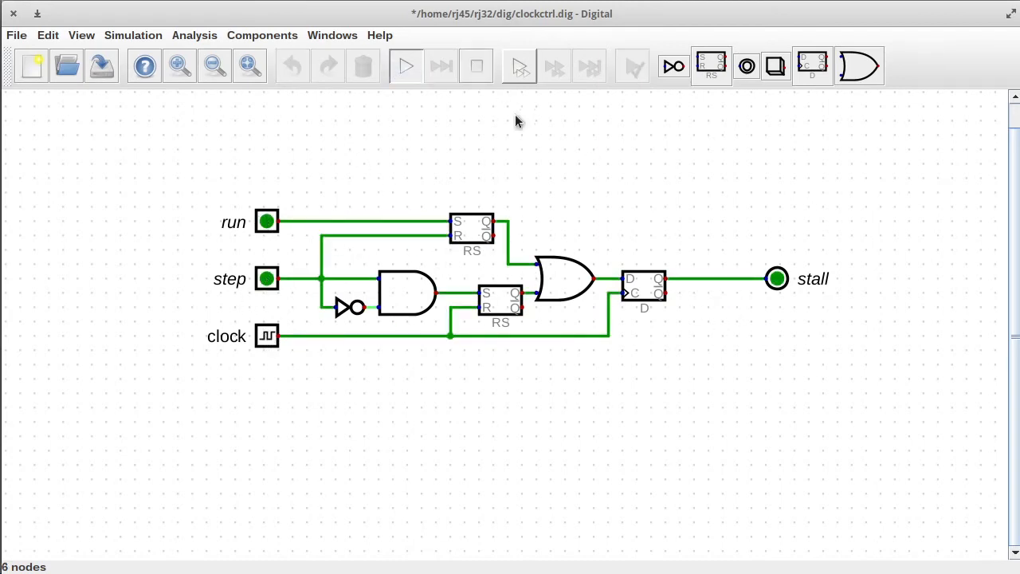
{"action": "left_click", "coordinate": [477, 73]}
Move the stall output and its wire down to the D flip-flop's inverted Q output.
{"action": "left_click_drag", "start_coordinate": [733, 245], "coordinate": [870, 299]}
{"action": "left_click_drag", "start_coordinate": [805, 309], "coordinate": [804, 325]}
Move the upper RS flip-flop left above the AND gate and save the circuit.
{"action": "left_click_drag", "start_coordinate": [420, 193], "coordinate": [502, 256]}
{"action": "left_click_drag", "start_coordinate": [456, 227], "coordinate": [384, 227]}
{"action": "left_click", "coordinate": [476, 242]}
{"action": "left_click", "coordinate": [102, 67]}
Start the simulation, pulse run and toggle the clock several times to check the inverted stall output.
{"action": "left_click", "coordinate": [406, 67]}
{"action": "left_click", "coordinate": [266, 223]}
{"action": "left_click", "coordinate": [266, 222]}
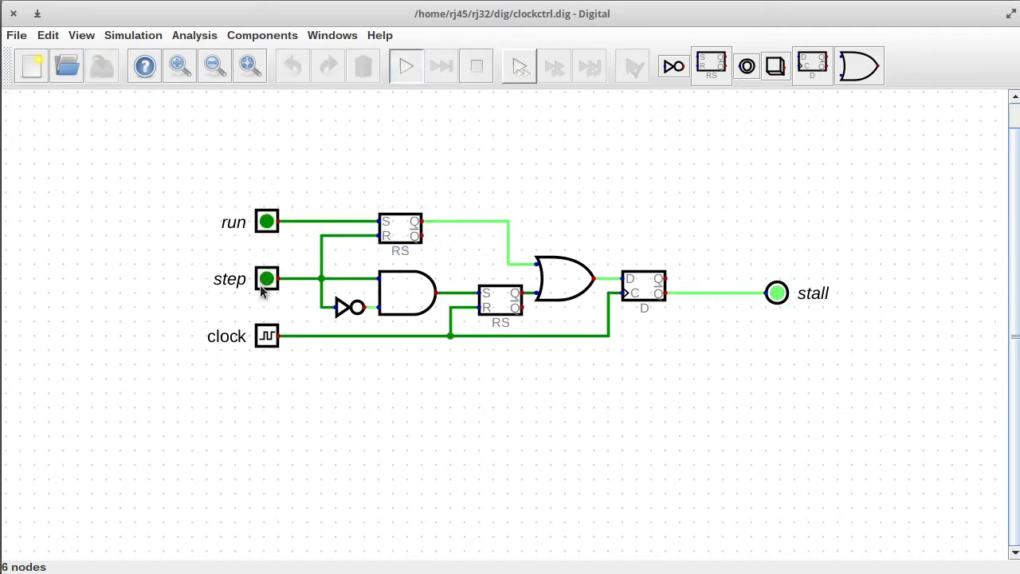
{"action": "left_click", "coordinate": [263, 335]}
{"action": "left_click", "coordinate": [264, 335]}
{"action": "left_click", "coordinate": [263, 335]}
{"action": "left_click", "coordinate": [263, 335]}
{"action": "left_click", "coordinate": [264, 335]}
Pulse step and toggle the clock repeatedly, checking how stall responds to single steps at both clock levels.
{"action": "left_click", "coordinate": [265, 281]}
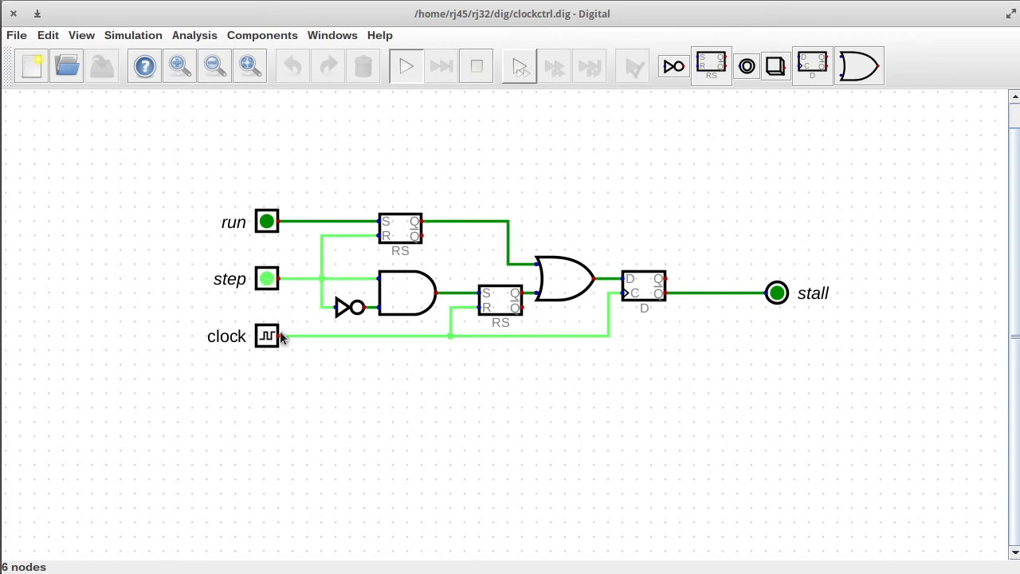
{"action": "left_click", "coordinate": [267, 335]}
{"action": "left_click", "coordinate": [267, 279]}
{"action": "left_click", "coordinate": [266, 335]}
{"action": "left_click", "coordinate": [267, 335]}
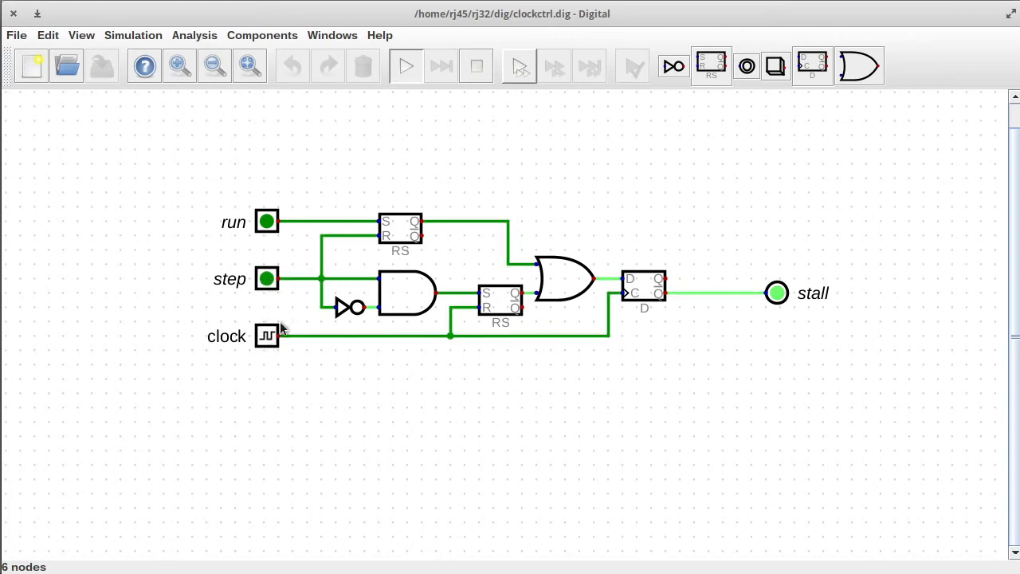
{"action": "left_click", "coordinate": [270, 335]}
{"action": "left_click", "coordinate": [269, 335]}
{"action": "left_click", "coordinate": [269, 335]}
{"action": "left_click", "coordinate": [265, 283]}
{"action": "left_click", "coordinate": [265, 286]}
{"action": "left_click", "coordinate": [268, 335]}
{"action": "left_click", "coordinate": [268, 334]}
{"action": "left_click", "coordinate": [268, 334]}
{"action": "left_click", "coordinate": [268, 335]}
{"action": "left_click", "coordinate": [268, 338]}
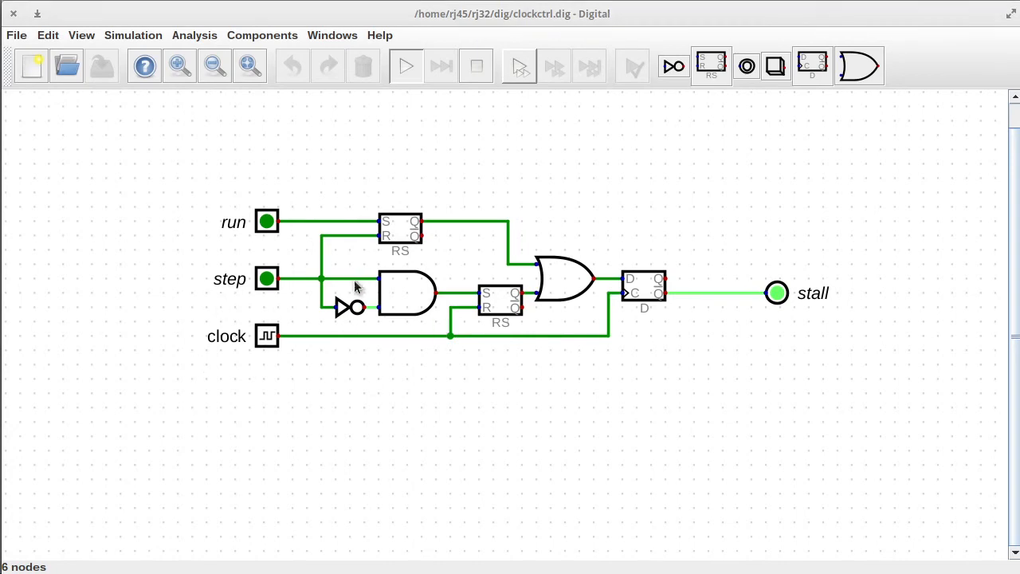
{"action": "left_click", "coordinate": [268, 336]}
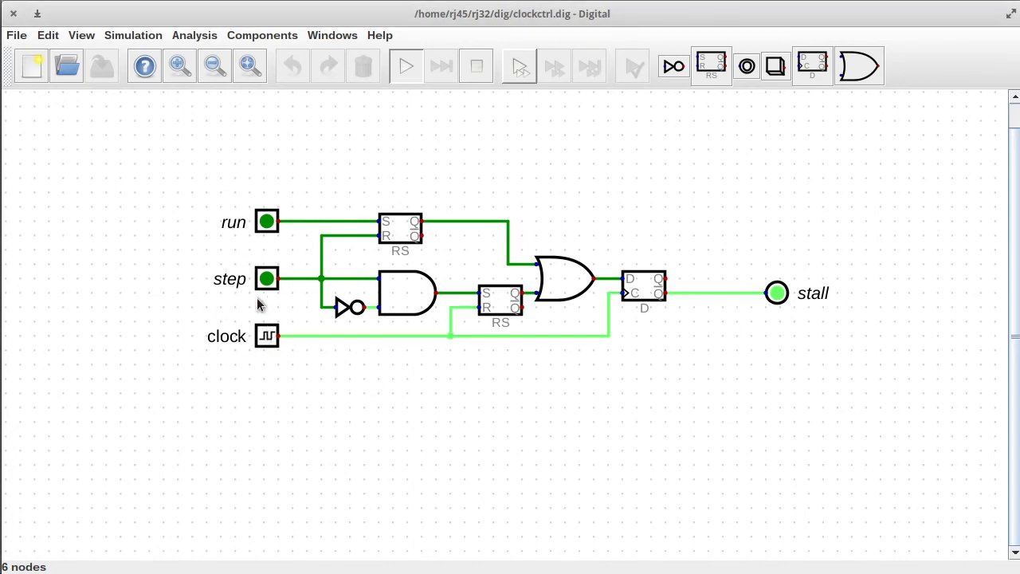
{"action": "left_click", "coordinate": [271, 280]}
{"action": "left_click", "coordinate": [270, 279]}
{"action": "left_click", "coordinate": [275, 343]}
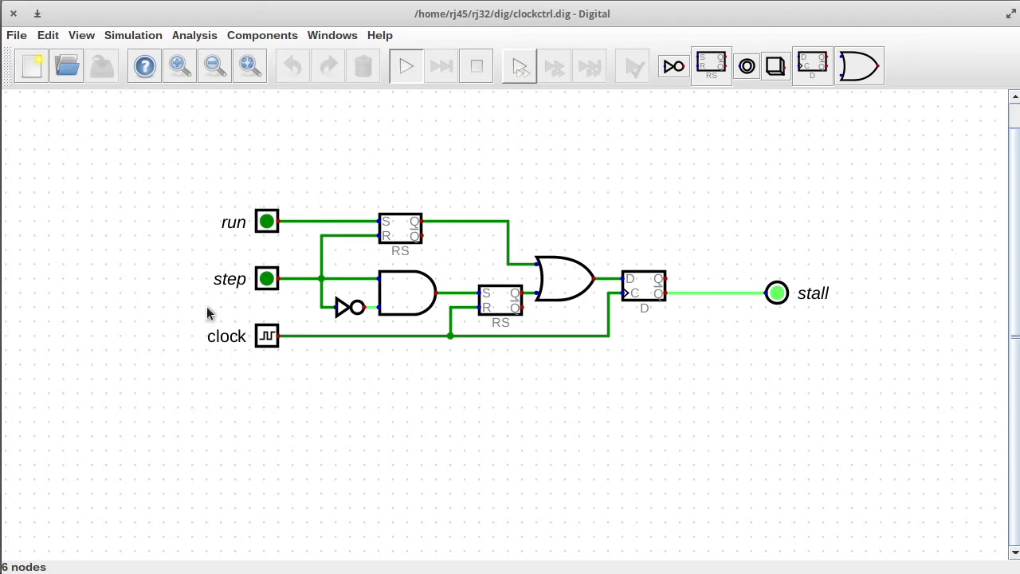
Restart the simulation and toggle only the clock to check the initial stall state.
{"action": "left_click", "coordinate": [475, 68]}
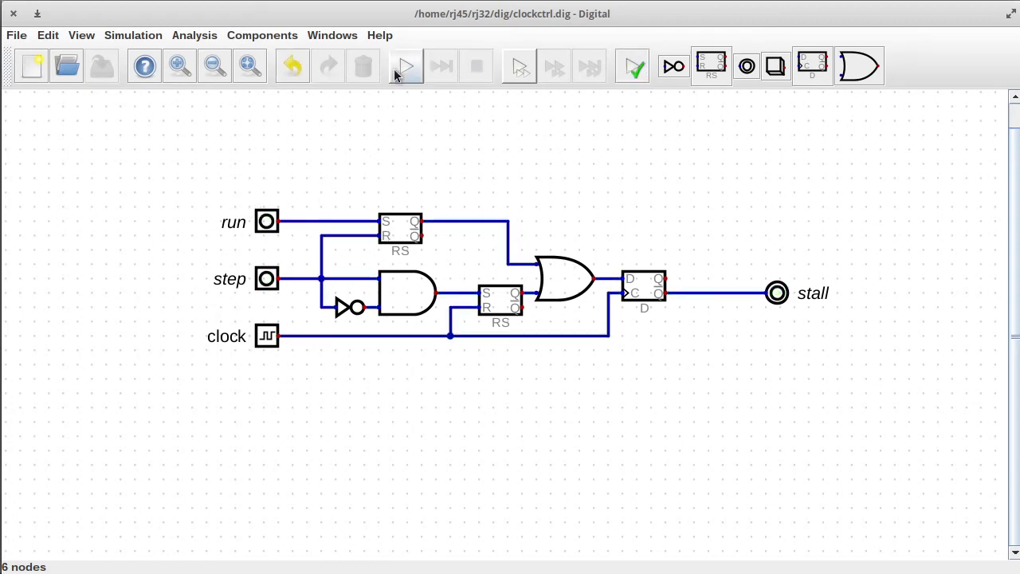
{"action": "left_click", "coordinate": [402, 69]}
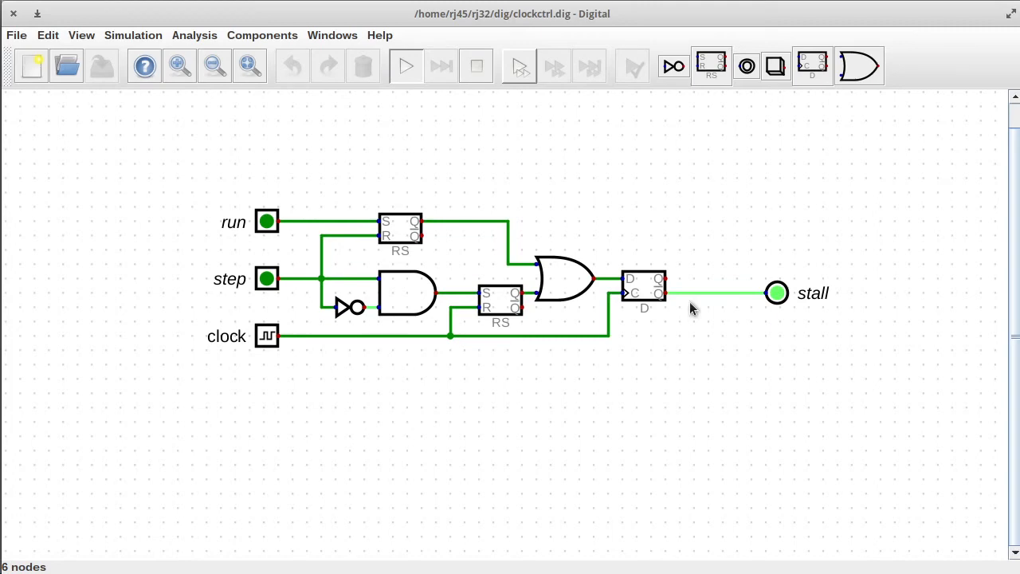
{"action": "double_click", "coordinate": [262, 340]}
{"action": "left_click", "coordinate": [263, 339]}
{"action": "left_click", "coordinate": [260, 340]}
Pulse run and toggle the clock, following with a step pulse and more clocking to check the stall output.
{"action": "left_click", "coordinate": [264, 225]}
{"action": "left_click", "coordinate": [270, 221]}
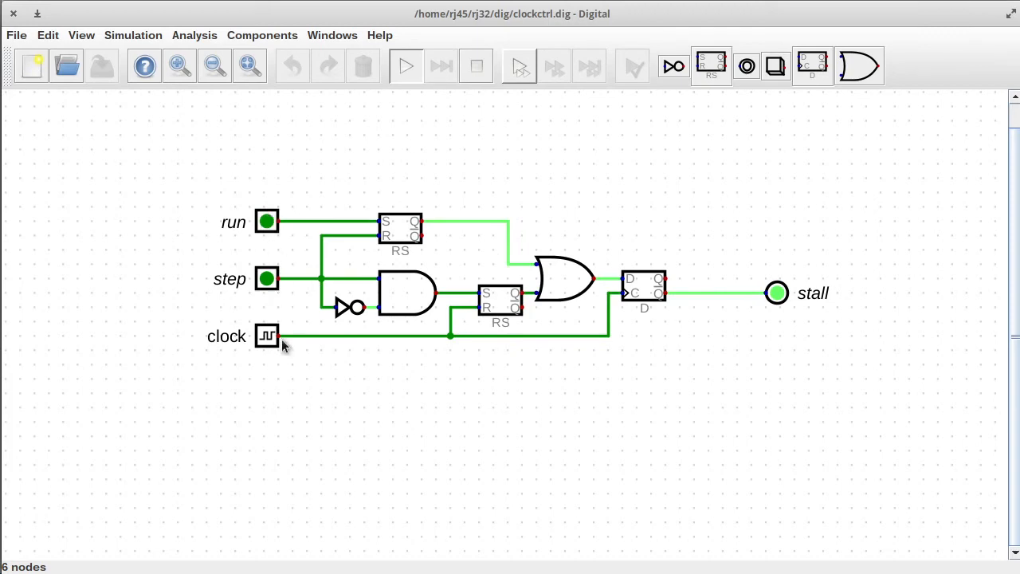
{"action": "left_click", "coordinate": [266, 337]}
{"action": "double_click", "coordinate": [266, 337]}
{"action": "left_click", "coordinate": [266, 337]}
{"action": "left_click", "coordinate": [264, 283]}
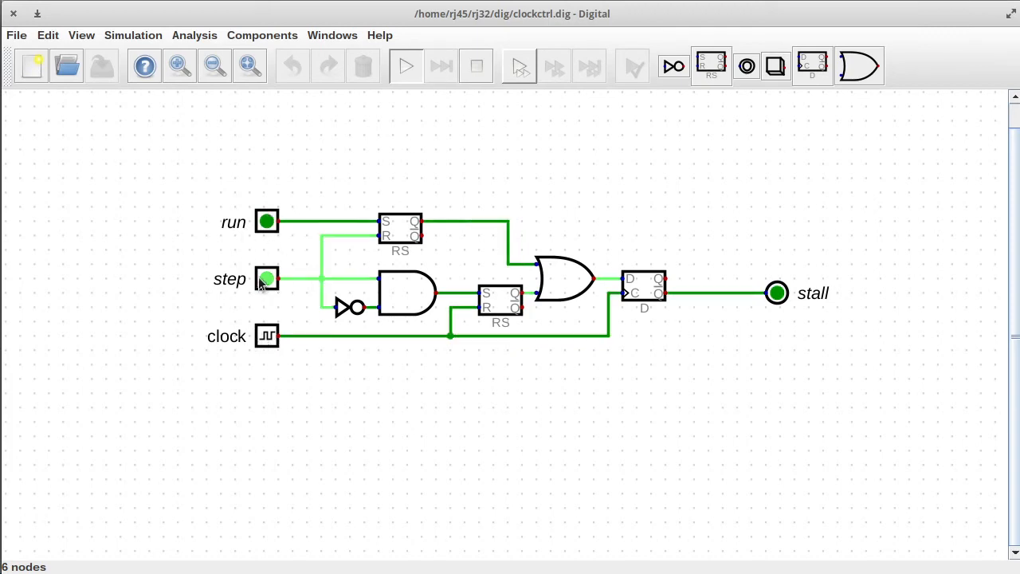
{"action": "double_click", "coordinate": [263, 339]}
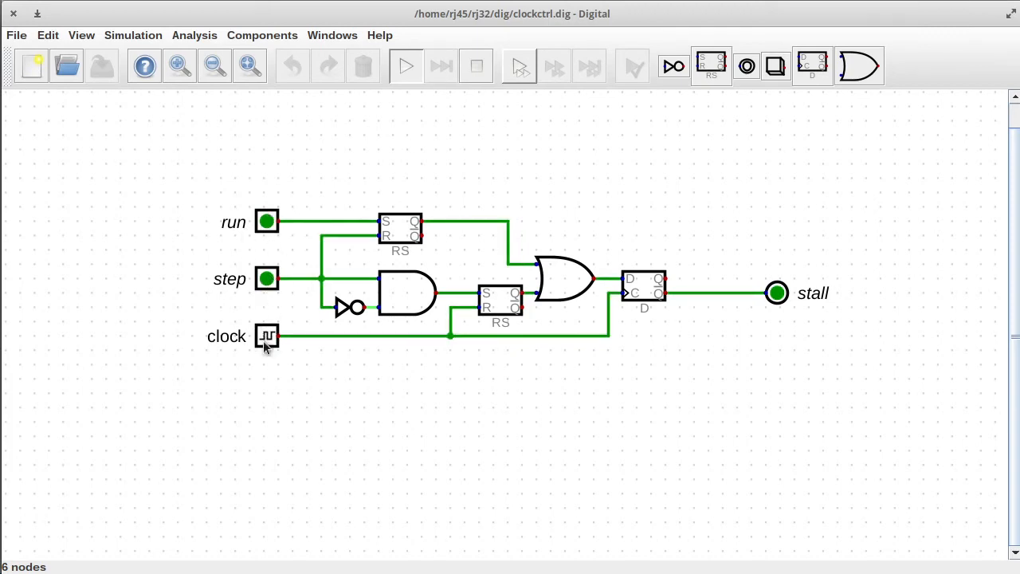
Toggle the clock, pulse step and clock once more to check the stall output, and stop the simulation.
{"action": "left_click", "coordinate": [263, 339]}
{"action": "left_click", "coordinate": [265, 280]}
{"action": "left_click", "coordinate": [266, 285]}
{"action": "left_click", "coordinate": [266, 339]}
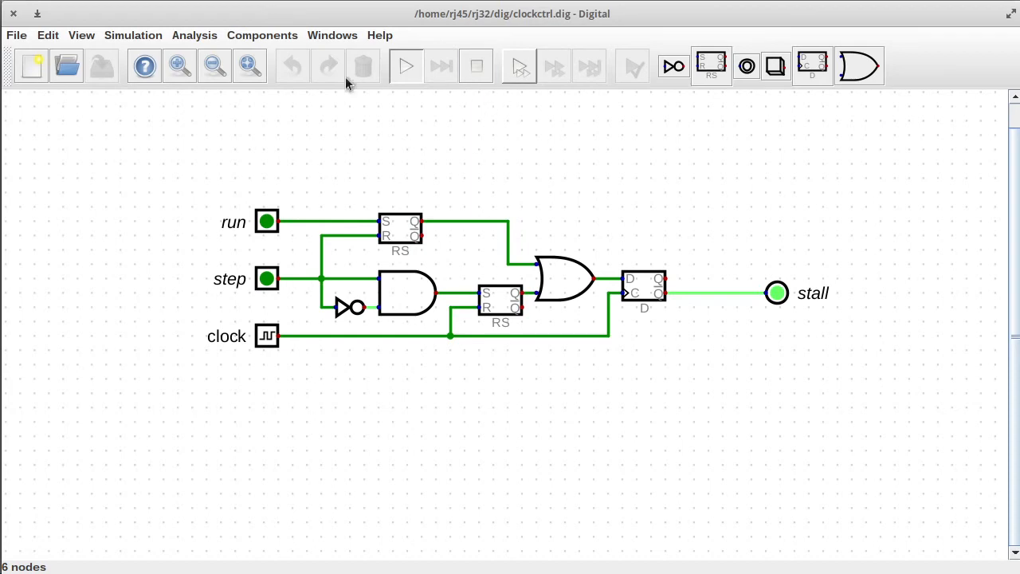
{"action": "left_click", "coordinate": [477, 66]}
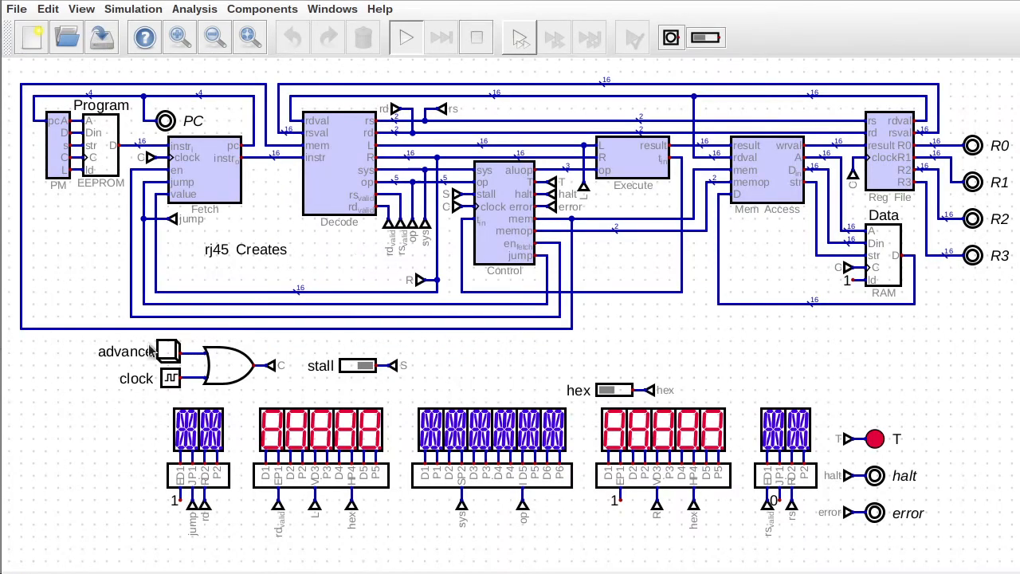
Insert the clockctrl circuit as a component into the processor, below the Control block.
{"action": "left_click", "coordinate": [271, 11]}
{"action": "mouse_move", "coordinate": [259, 196]}
{"action": "left_click", "coordinate": [362, 229]}
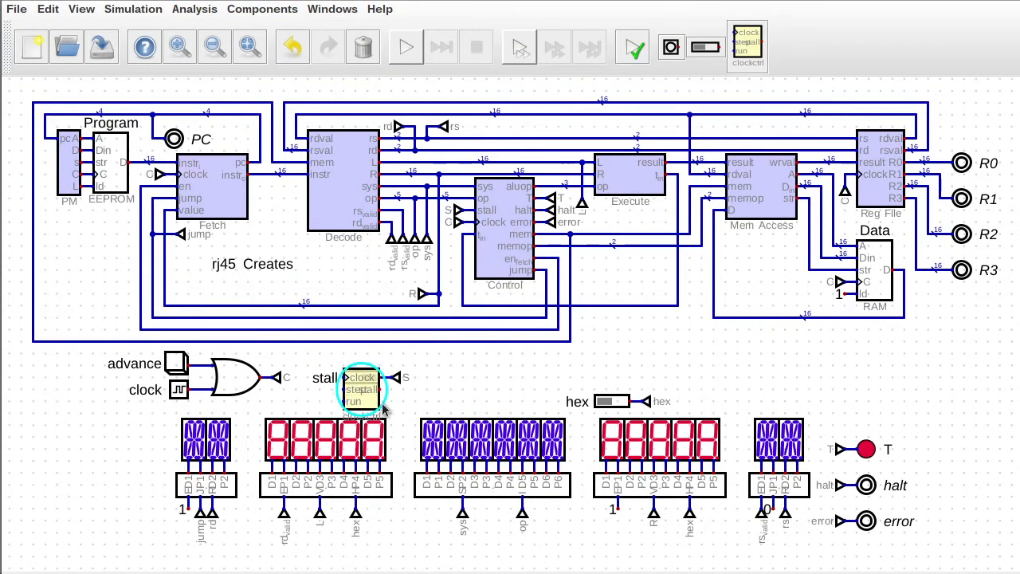
{"action": "left_click", "coordinate": [477, 397]}
Open the embedded clockctrl circuit, set its label to Clock Control, width to 5 and background to light blue, and save it.
{"action": "right_click", "coordinate": [460, 379]}
{"action": "left_click", "coordinate": [504, 413]}
{"action": "left_click", "coordinate": [148, 27]}
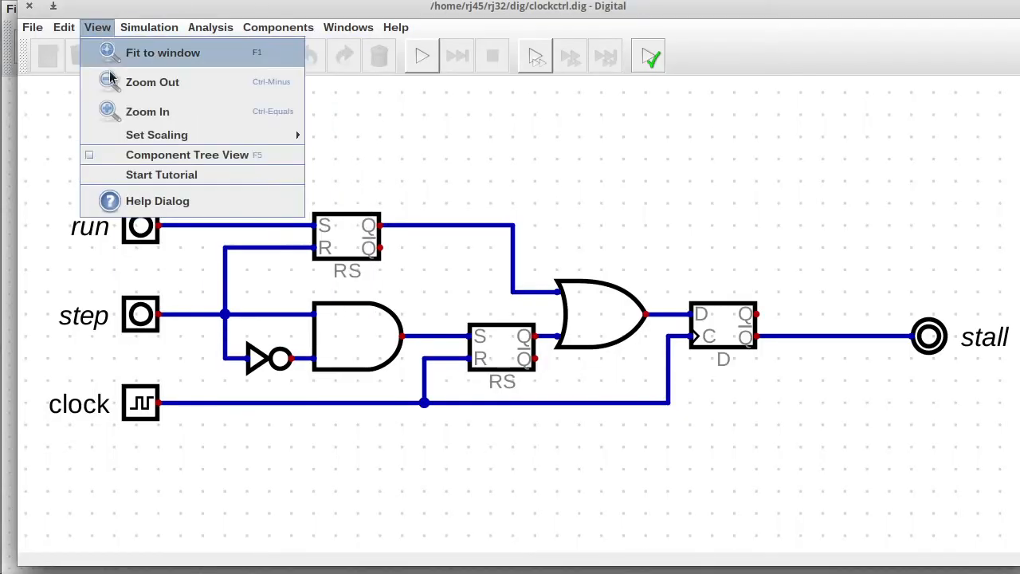
{"action": "mouse_move", "coordinate": [64, 27]}
{"action": "left_click", "coordinate": [103, 83]}
{"action": "type", "text": "Clock Control"}
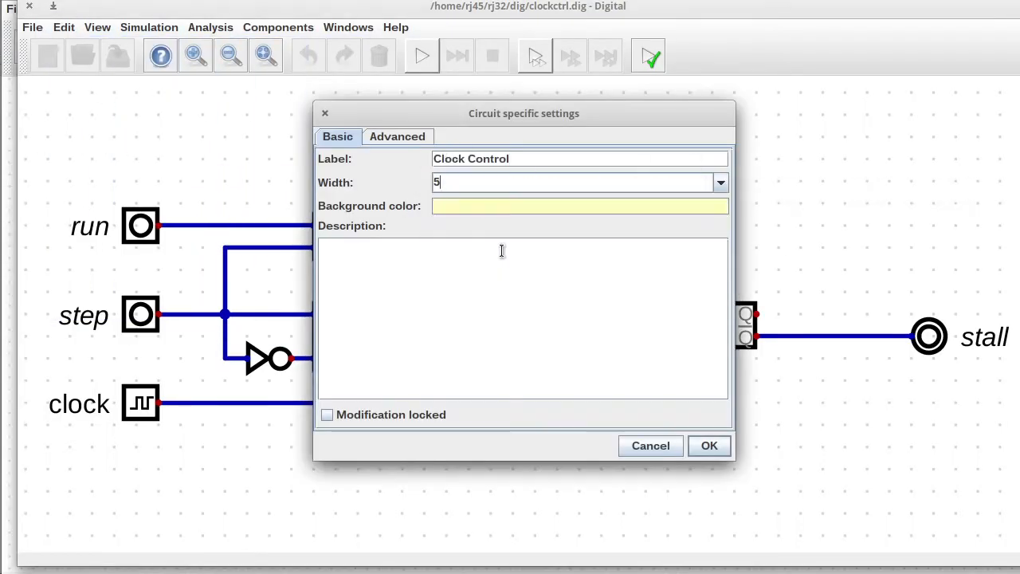
{"action": "left_click", "coordinate": [482, 205]}
{"action": "left_click", "coordinate": [509, 353]}
{"action": "left_click", "coordinate": [706, 447]}
{"action": "left_click", "coordinate": [118, 56]}
{"action": "left_click", "coordinate": [29, 6]}
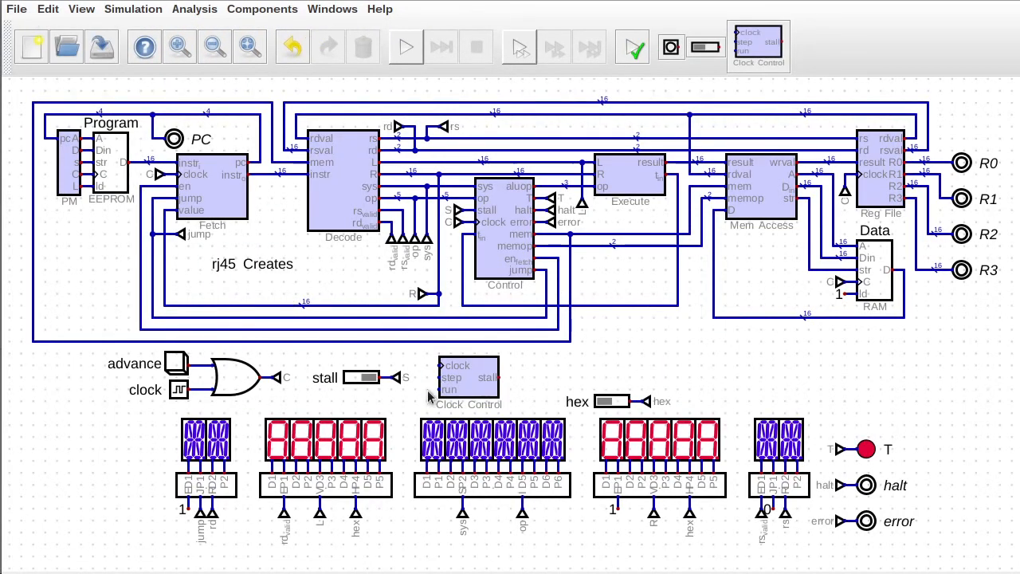
Move the S tunnel to the Clock Control block's stall output and delete the old stall switch.
{"action": "left_click", "coordinate": [397, 377]}
{"action": "left_click_drag", "start_coordinate": [397, 377], "coordinate": [515, 378]}
{"action": "left_click", "coordinate": [363, 377]}
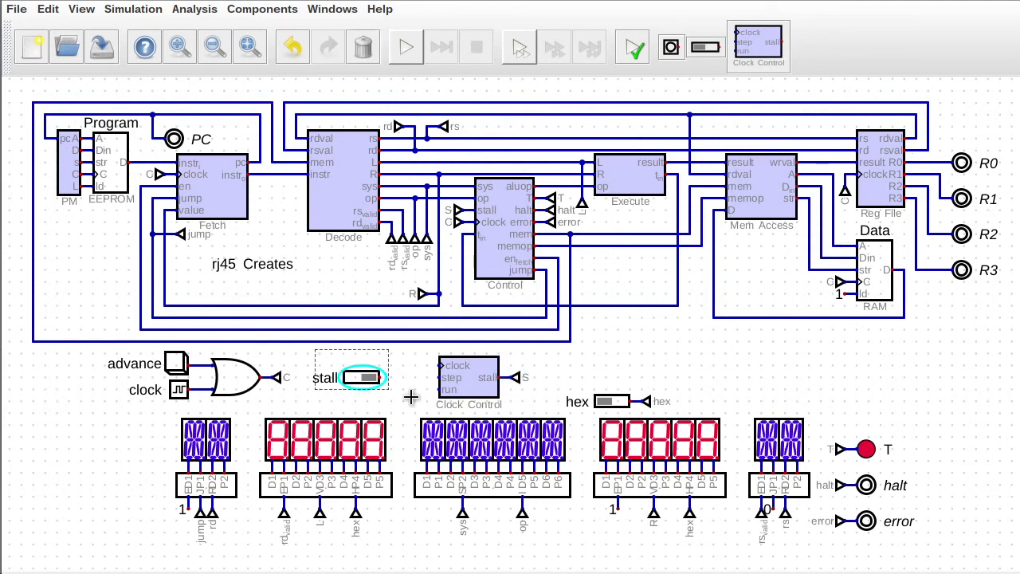
{"action": "key", "text": "Delete"}
Move the clock input and advance button beside the Clock Control block, and relocate the group to the circuit's lower-left area.
{"action": "left_click_drag", "start_coordinate": [177, 389], "coordinate": [404, 365]}
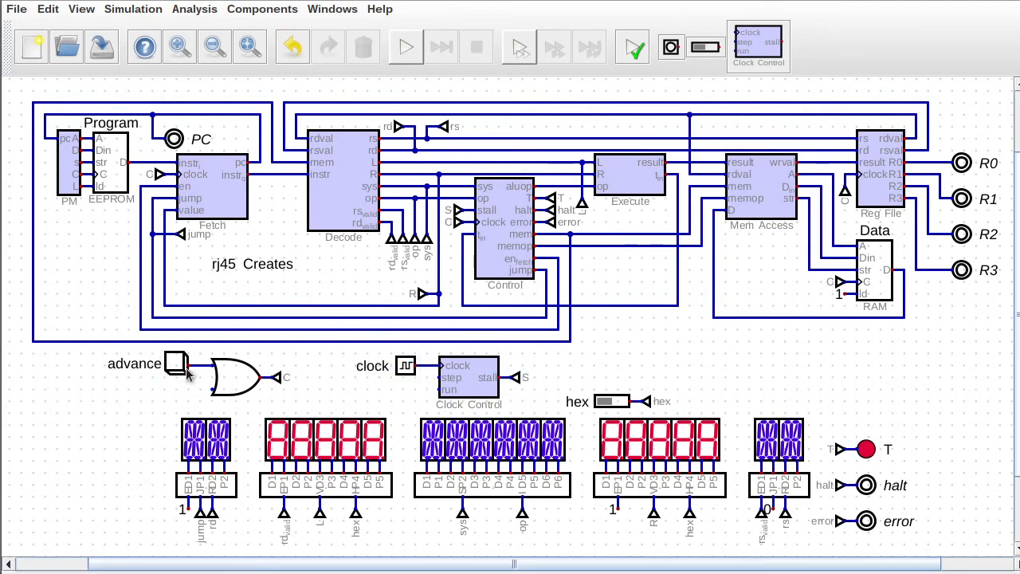
{"action": "left_click_drag", "start_coordinate": [166, 364], "coordinate": [393, 400]}
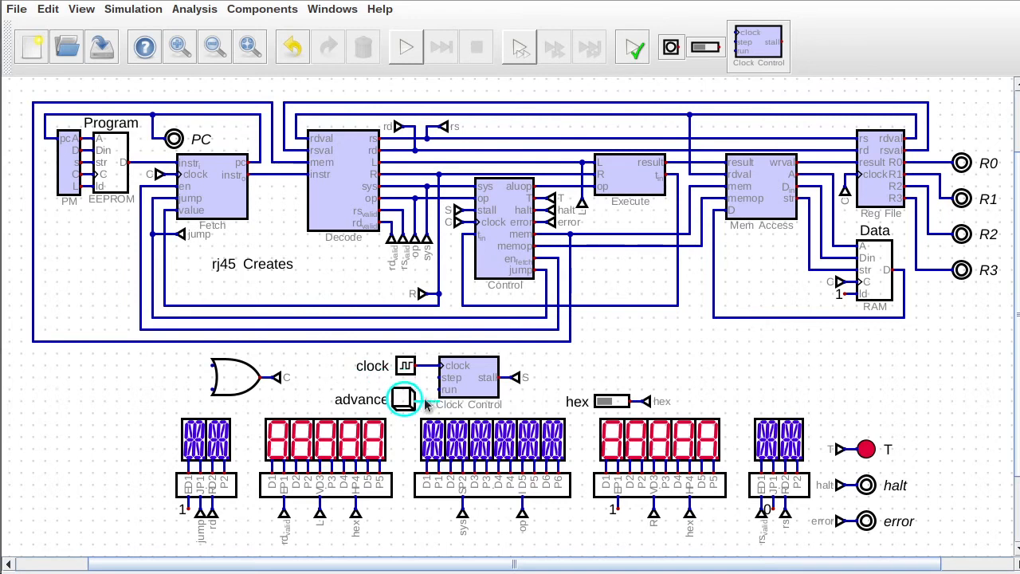
{"action": "left_click_drag", "start_coordinate": [342, 349], "coordinate": [581, 416]}
{"action": "left_click_drag", "start_coordinate": [532, 393], "coordinate": [173, 465]}
Move the C tunnel next to the clock input and wire the clock to both the tunnel and Clock Control's clock pin.
{"action": "left_click", "coordinate": [245, 363]}
{"action": "left_click_drag", "start_coordinate": [266, 361], "coordinate": [294, 391]}
{"action": "left_click_drag", "start_coordinate": [277, 381], "coordinate": [110, 424]}
{"action": "left_click", "coordinate": [81, 413]}
{"action": "left_click", "coordinate": [69, 437]}
{"action": "left_click_drag", "start_coordinate": [101, 415], "coordinate": [89, 416]}
{"action": "left_click_drag", "start_coordinate": [28, 416], "coordinate": [91, 497]}
{"action": "left_click", "coordinate": [70, 413]}
{"action": "left_click", "coordinate": [81, 437]}
Duplicate the advance button below the original and relabel the upper button as step.
{"action": "mouse_move", "coordinate": [63, 463]}
{"action": "left_mouse_down"}
{"action": "mouse_move", "coordinate": [51, 462]}
{"action": "mouse_move", "coordinate": [62, 439]}
{"action": "mouse_move", "coordinate": [68, 469]}
{"action": "left_mouse_up"}
{"action": "left_click", "coordinate": [87, 494]}
{"action": "key", "text": "ctrl+d"}
{"action": "left_click", "coordinate": [78, 473]}
{"action": "key", "text": "F1"}
{"action": "right_click", "coordinate": [87, 440]}
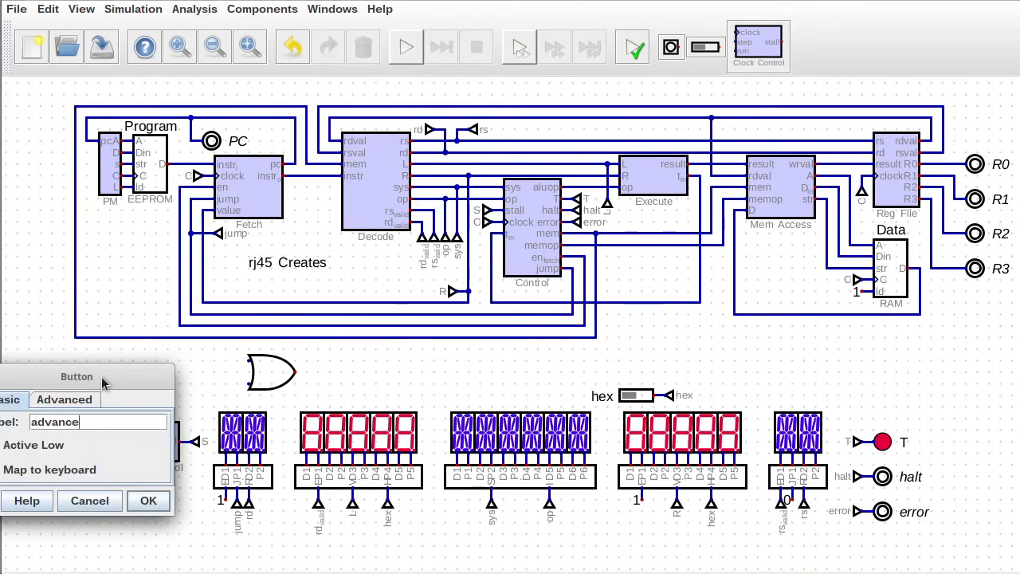
{"action": "left_click_drag", "start_coordinate": [101, 378], "coordinate": [193, 381]}
{"action": "left_click_drag", "start_coordinate": [180, 420], "coordinate": [118, 418]}
{"action": "type", "text": "step"}
{"action": "left_click", "coordinate": [241, 497]}
Relabel the lower button as run and wire it to the Clock Control block's run input.
{"action": "right_click", "coordinate": [89, 478]}
{"action": "left_click_drag", "start_coordinate": [94, 463], "coordinate": [38, 460]}
{"action": "left_click_drag", "start_coordinate": [45, 417], "coordinate": [125, 393]}
{"action": "type", "text": "run"}
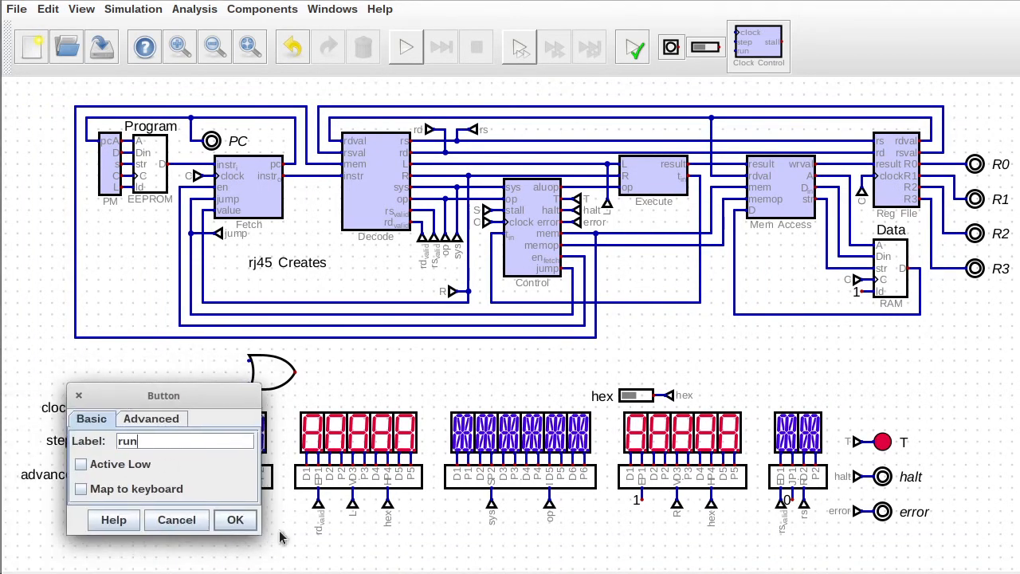
{"action": "left_click", "coordinate": [236, 519]}
{"action": "left_click", "coordinate": [99, 476]}
{"action": "left_click", "coordinate": [122, 453]}
Delete the unused OR gate and rearrange the Clock Control group and the row of displays so they fit side by side.
{"action": "left_click_drag", "start_coordinate": [220, 339], "coordinate": [309, 401]}
{"action": "key", "text": "Delete"}
{"action": "left_click_drag", "start_coordinate": [58, 371], "coordinate": [199, 508]}
{"action": "mouse_move", "coordinate": [145, 478]}
{"action": "left_mouse_down"}
{"action": "mouse_move", "coordinate": [168, 420]}
{"action": "mouse_move", "coordinate": [137, 439]}
{"action": "mouse_move", "coordinate": [931, 405]}
{"action": "mouse_move", "coordinate": [166, 432]}
{"action": "mouse_move", "coordinate": [146, 446]}
{"action": "mouse_move", "coordinate": [144, 474]}
{"action": "left_mouse_up"}
{"action": "left_click_drag", "start_coordinate": [189, 351], "coordinate": [949, 560]}
{"action": "left_click_drag", "start_coordinate": [834, 547], "coordinate": [868, 547]}
{"action": "left_click_drag", "start_coordinate": [22, 380], "coordinate": [210, 491]}
{"action": "left_click_drag", "start_coordinate": [157, 487], "coordinate": [192, 498]}
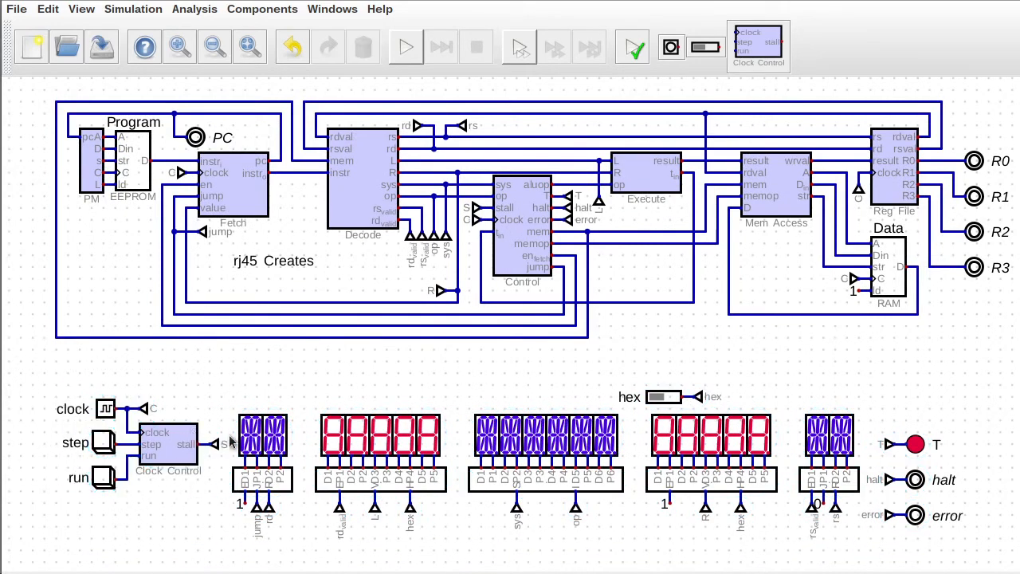
{"action": "key", "text": "F1"}
{"action": "left_click_drag", "start_coordinate": [194, 353], "coordinate": [922, 547]}
{"action": "left_click_drag", "start_coordinate": [540, 503], "coordinate": [564, 503]}
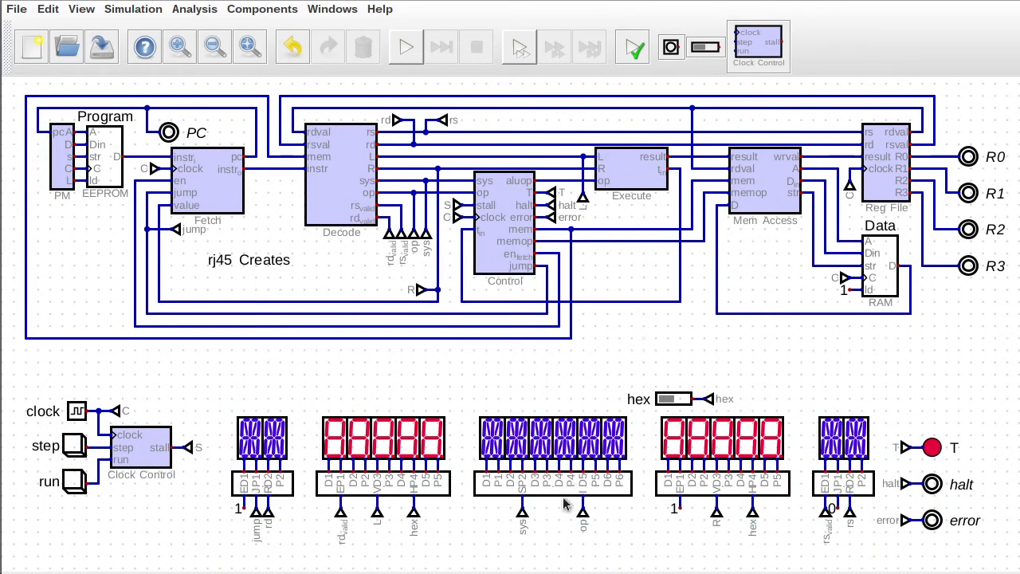
{"action": "left_click_drag", "start_coordinate": [28, 369], "coordinate": [226, 533]}
{"action": "left_click_drag", "start_coordinate": [188, 494], "coordinate": [201, 505]}
Enable the real-time clock on the processor's clock input and start the simulation.
{"action": "right_click", "coordinate": [84, 426]}
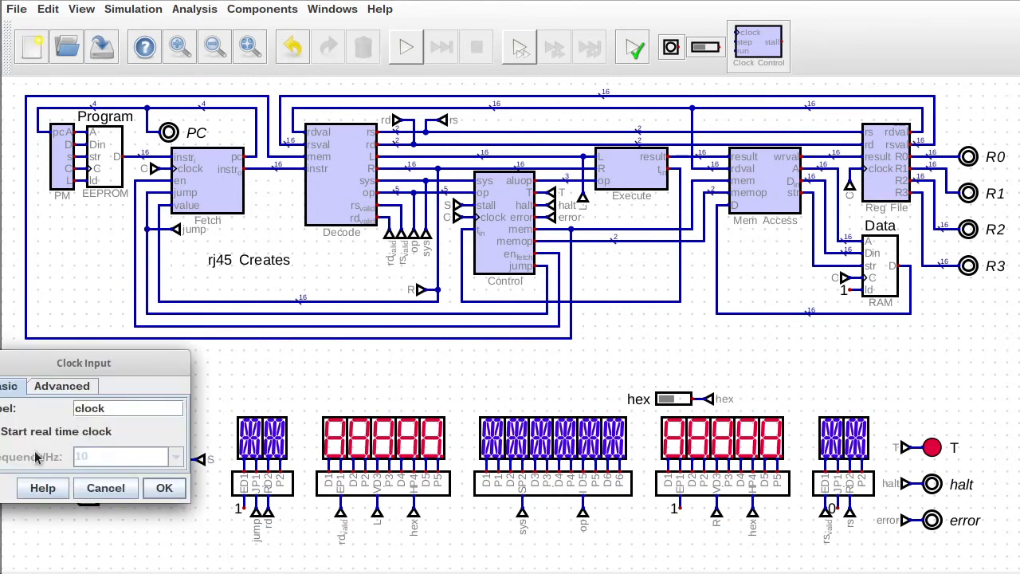
{"action": "left_click", "coordinate": [159, 489]}
{"action": "left_click", "coordinate": [405, 47]}
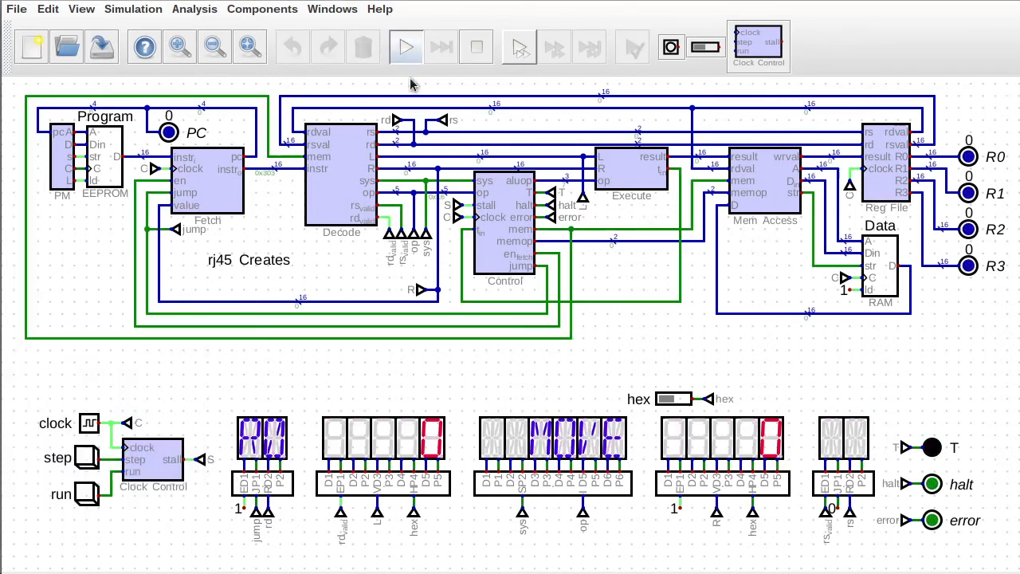
Single-step the processor through the program with the step button, checking that each pulse executes one instruction.
{"action": "left_click", "coordinate": [88, 460]}
{"action": "left_click", "coordinate": [88, 461]}
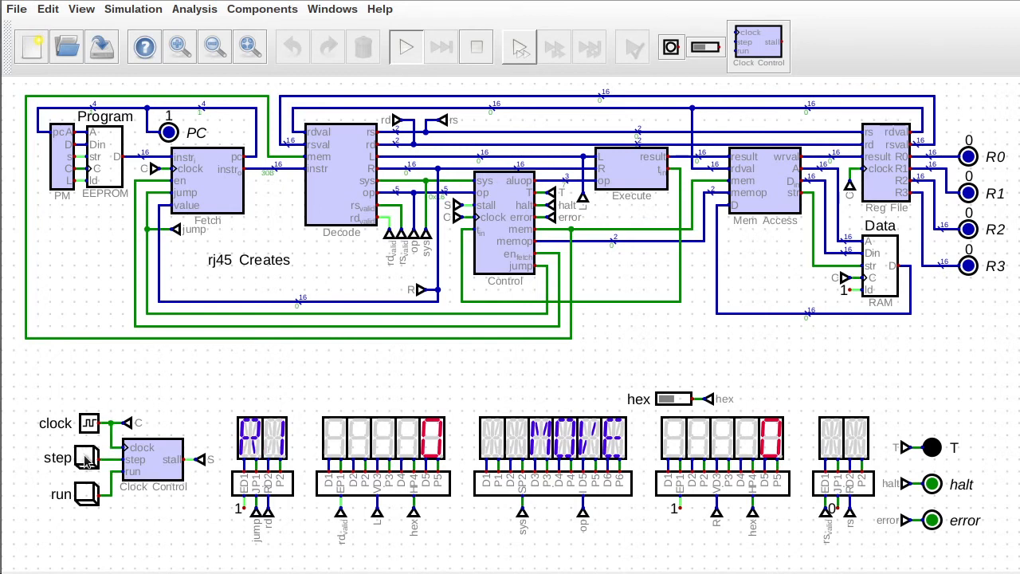
{"action": "left_click", "coordinate": [88, 461]}
{"action": "left_click", "coordinate": [87, 460]}
{"action": "left_click", "coordinate": [88, 461]}
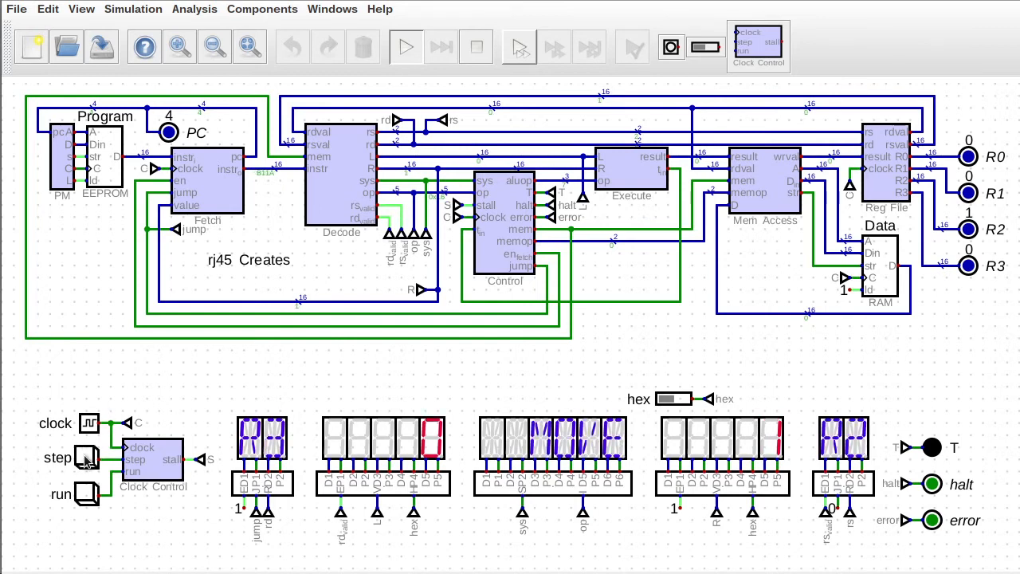
{"action": "left_click", "coordinate": [88, 461]}
{"action": "left_click", "coordinate": [87, 461]}
{"action": "left_click", "coordinate": [87, 460]}
{"action": "left_click", "coordinate": [88, 460]}
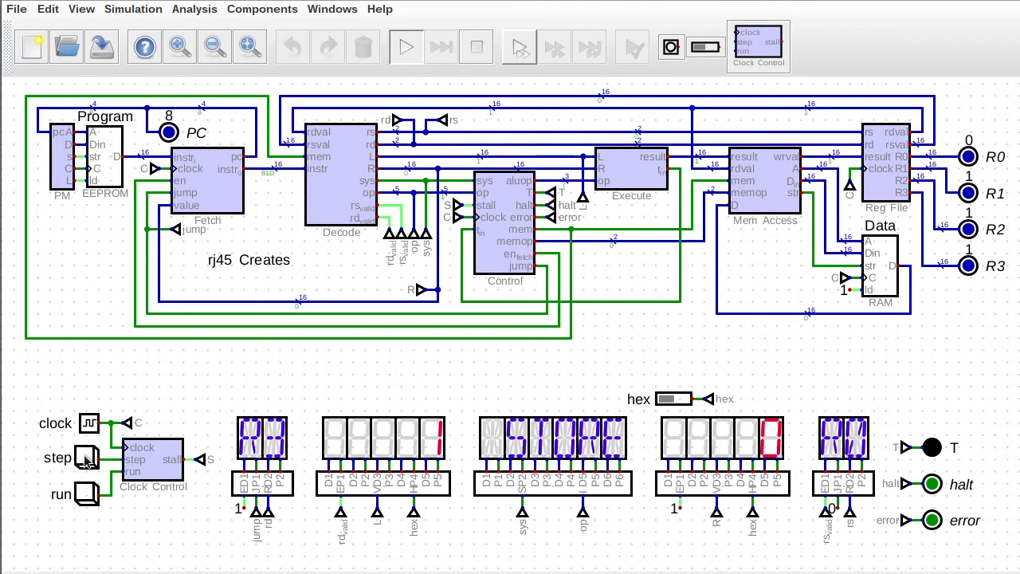
{"action": "left_click", "coordinate": [88, 461]}
{"action": "left_click", "coordinate": [87, 461]}
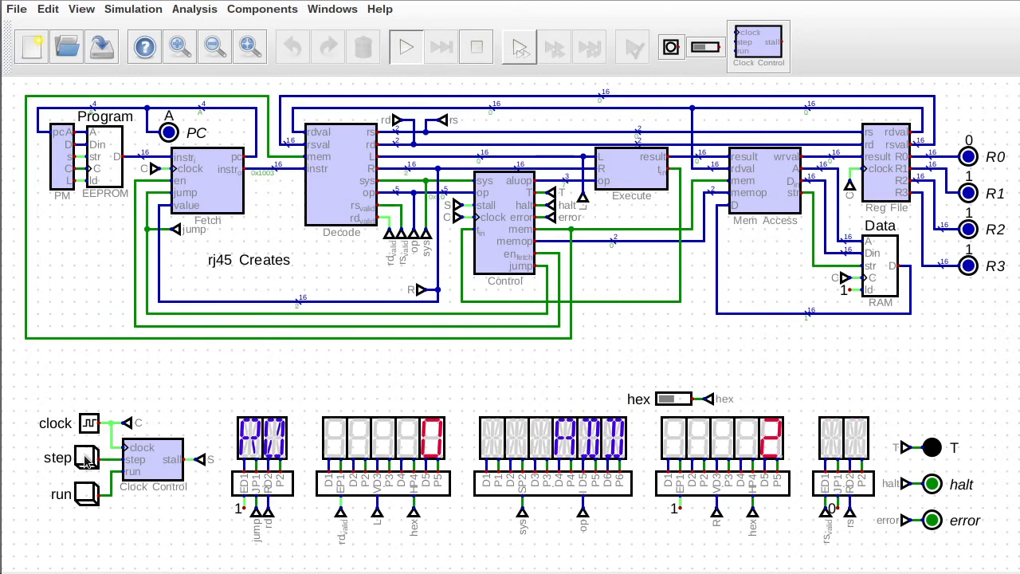
{"action": "left_click", "coordinate": [87, 460]}
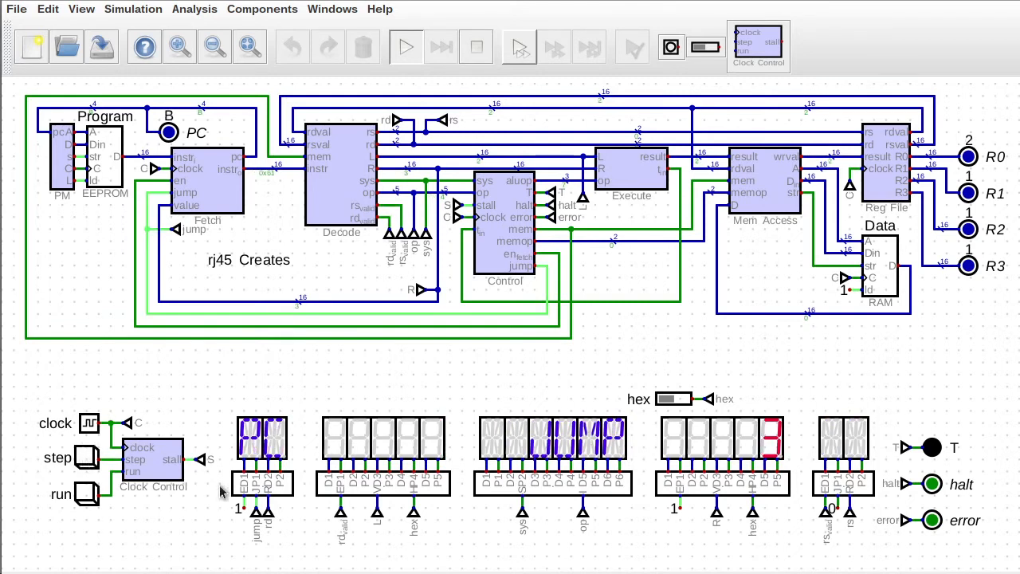
{"action": "left_click", "coordinate": [88, 461]}
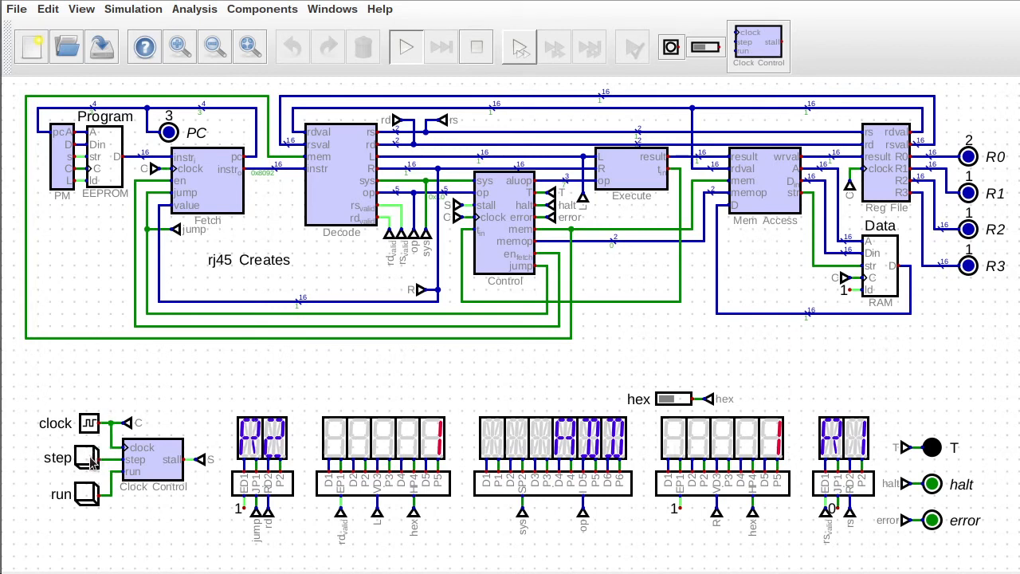
Let the program run freely with the run button, halt it with step, and single-step it repeatedly to check for missed pulses.
{"action": "left_click", "coordinate": [90, 498]}
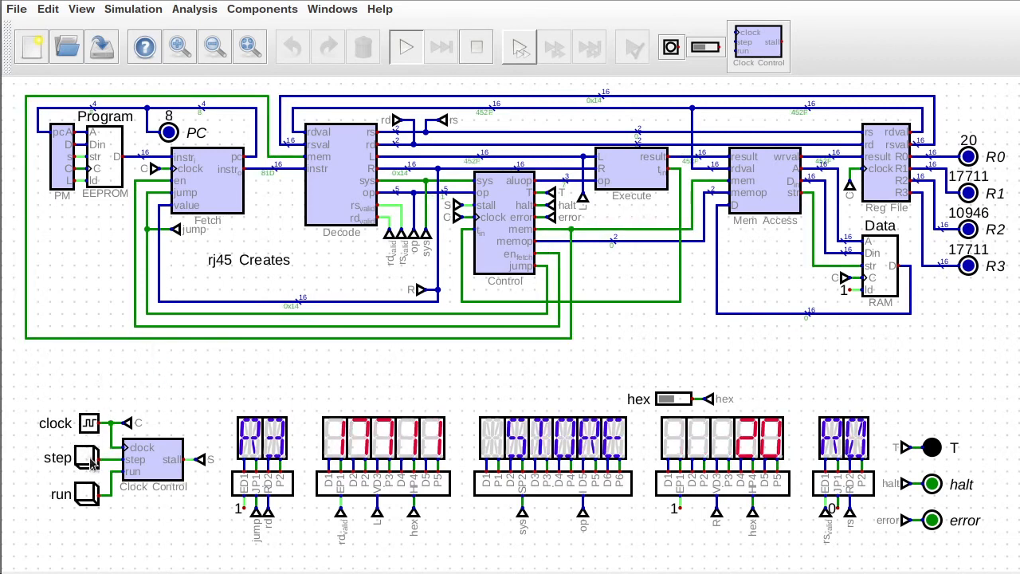
{"action": "left_click", "coordinate": [89, 462]}
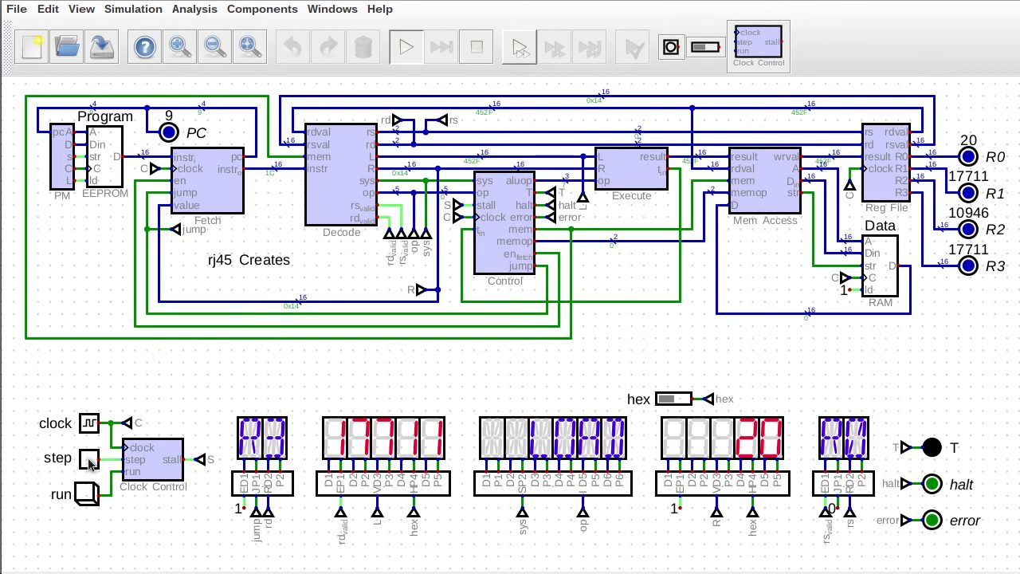
{"action": "left_click", "coordinate": [89, 463]}
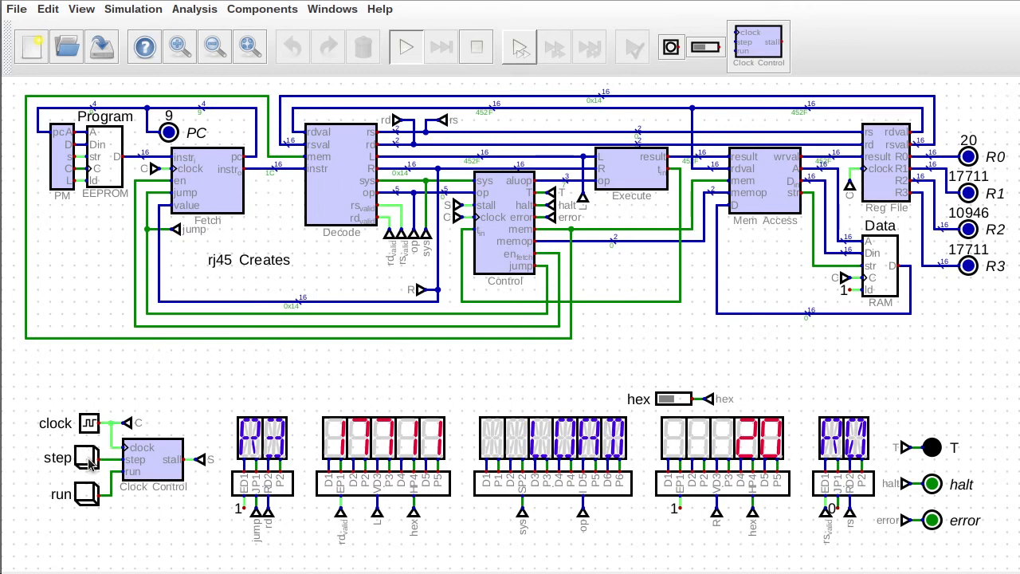
{"action": "left_click", "coordinate": [89, 464]}
{"action": "left_click", "coordinate": [89, 464]}
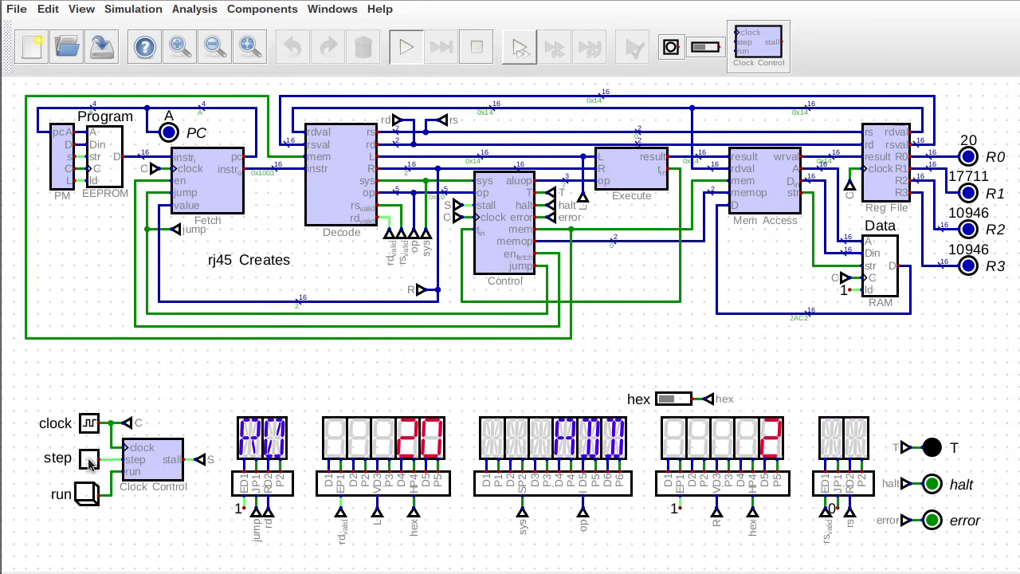
{"action": "left_click", "coordinate": [89, 464]}
{"action": "left_click", "coordinate": [89, 463]}
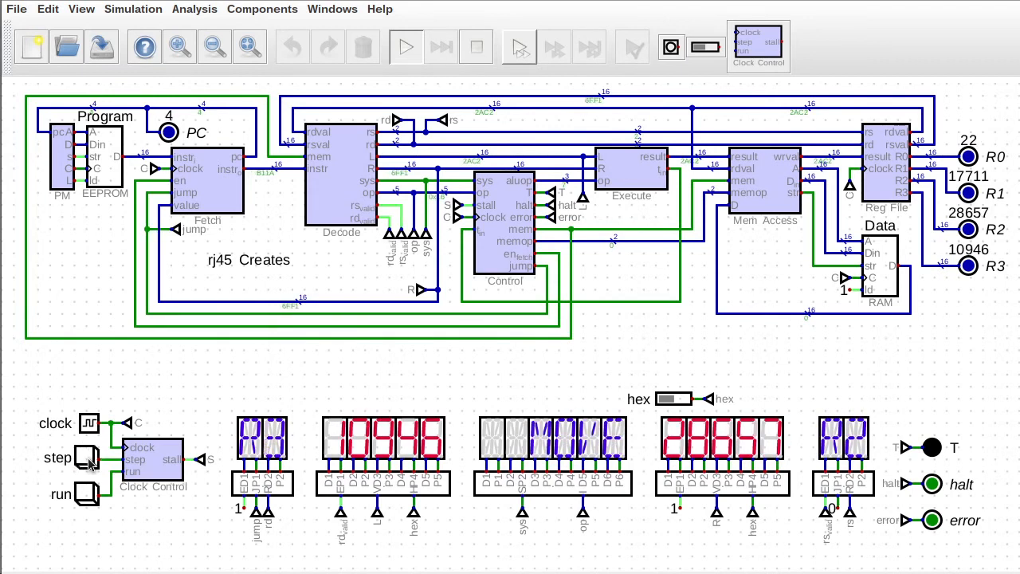
Stop the simulation, open the Clock Control circuit and delete the inverter, AND gate and second RS flip-flop with their wires.
{"action": "left_click", "coordinate": [477, 47]}
{"action": "right_click", "coordinate": [143, 460]}
{"action": "left_click", "coordinate": [196, 488]}
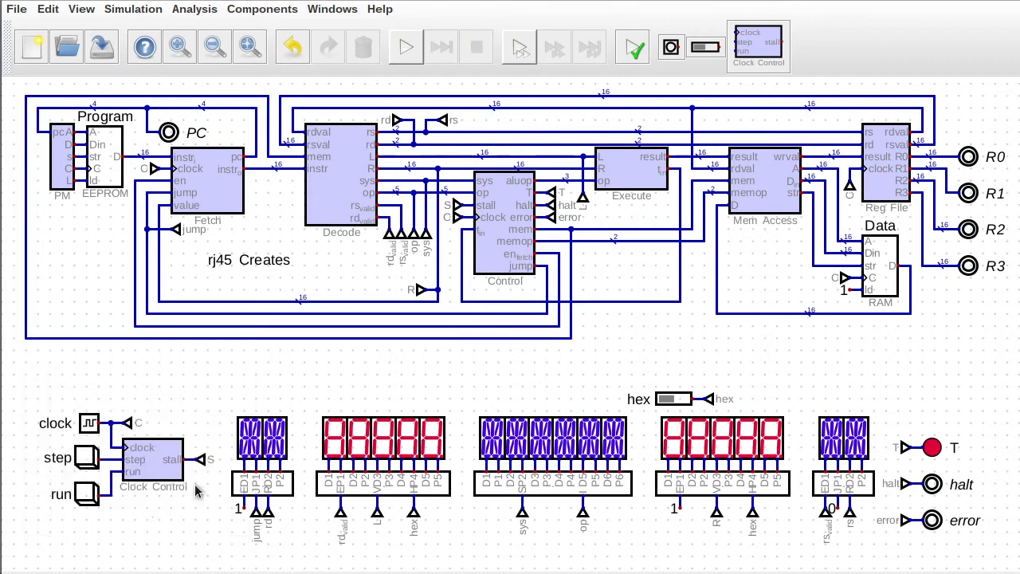
{"action": "left_click_drag", "start_coordinate": [206, 293], "coordinate": [547, 388]}
{"action": "key", "text": "Delete"}
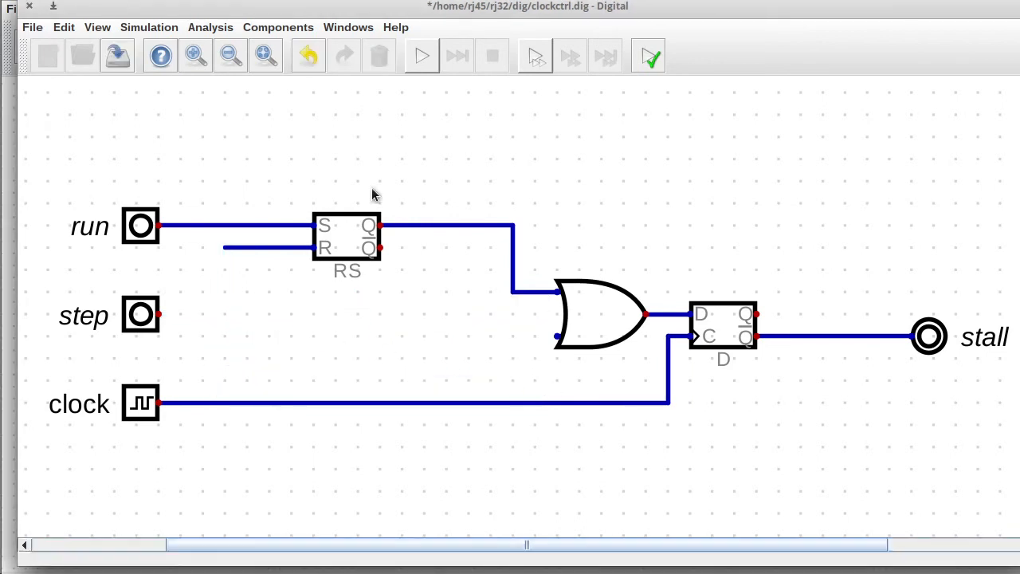
Add two D flip-flops side by side between the step and clock lines, and insert an AND gate before the OR gate.
{"action": "key", "text": "ctrl+v"}
{"action": "left_click", "coordinate": [295, 349]}
{"action": "key", "text": "ctrl+v"}
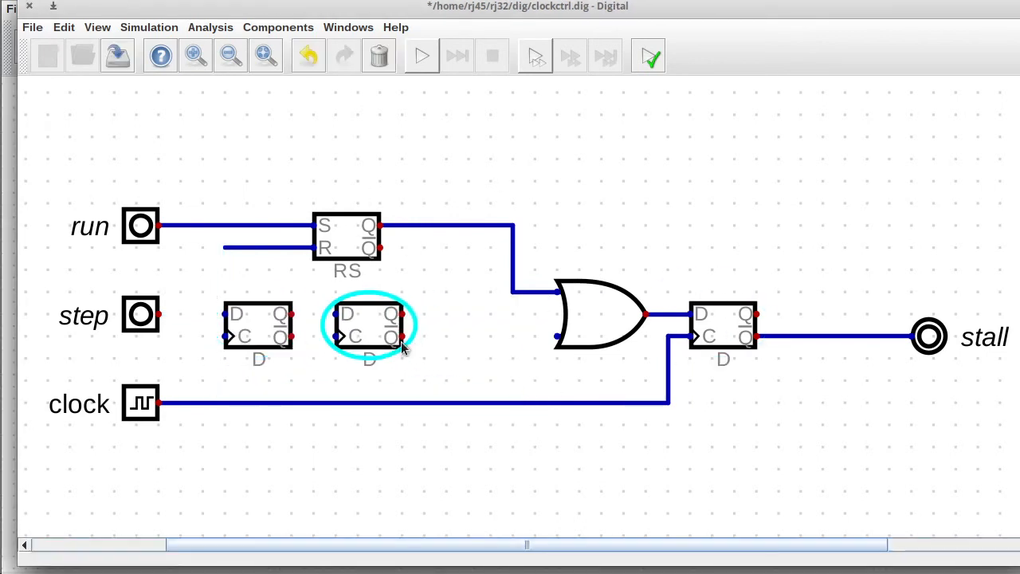
{"action": "left_click", "coordinate": [404, 346]}
{"action": "left_click", "coordinate": [275, 29]}
{"action": "mouse_move", "coordinate": [259, 47]}
{"action": "left_click", "coordinate": [335, 46]}
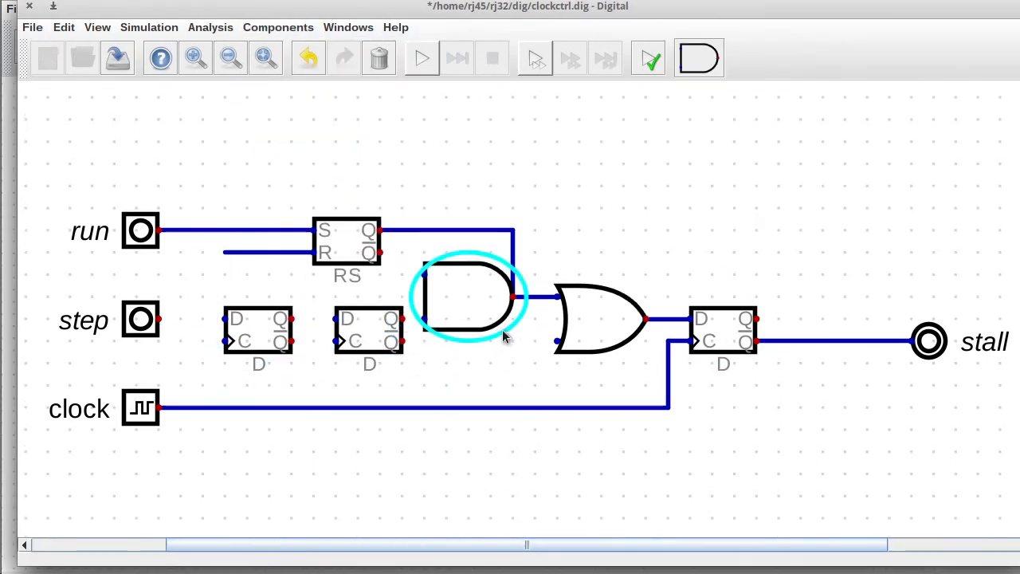
{"action": "left_click", "coordinate": [507, 335]}
Move the clock input with its line downward and lower the two new flip-flops and the AND gate to make room.
{"action": "left_click_drag", "start_coordinate": [110, 379], "coordinate": [679, 472]}
{"action": "left_click_drag", "start_coordinate": [649, 469], "coordinate": [649, 533]}
{"action": "left_click_drag", "start_coordinate": [205, 275], "coordinate": [189, 263]}
{"action": "left_click", "coordinate": [537, 429]}
{"action": "left_click_drag", "start_coordinate": [355, 342], "coordinate": [359, 388]}
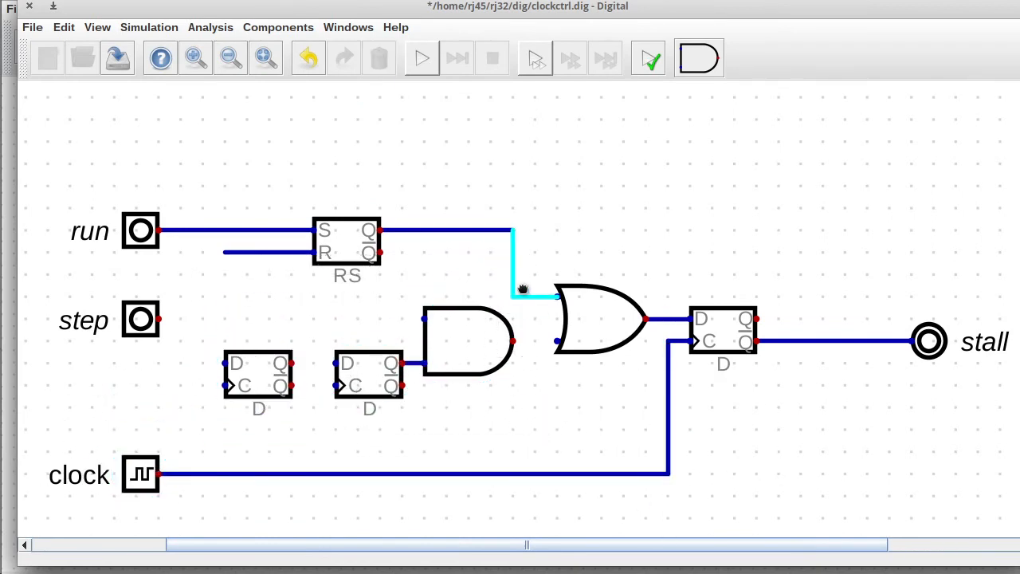
Wire step through both D flip-flops in series, both Q outputs into the AND gate, and its output to the OR gate.
{"action": "left_click", "coordinate": [160, 320]}
{"action": "left_click", "coordinate": [204, 319]}
{"action": "left_click", "coordinate": [226, 363]}
{"action": "left_click", "coordinate": [293, 364]}
{"action": "left_click", "coordinate": [335, 364]}
{"action": "left_click", "coordinate": [313, 363]}
{"action": "left_click", "coordinate": [424, 319]}
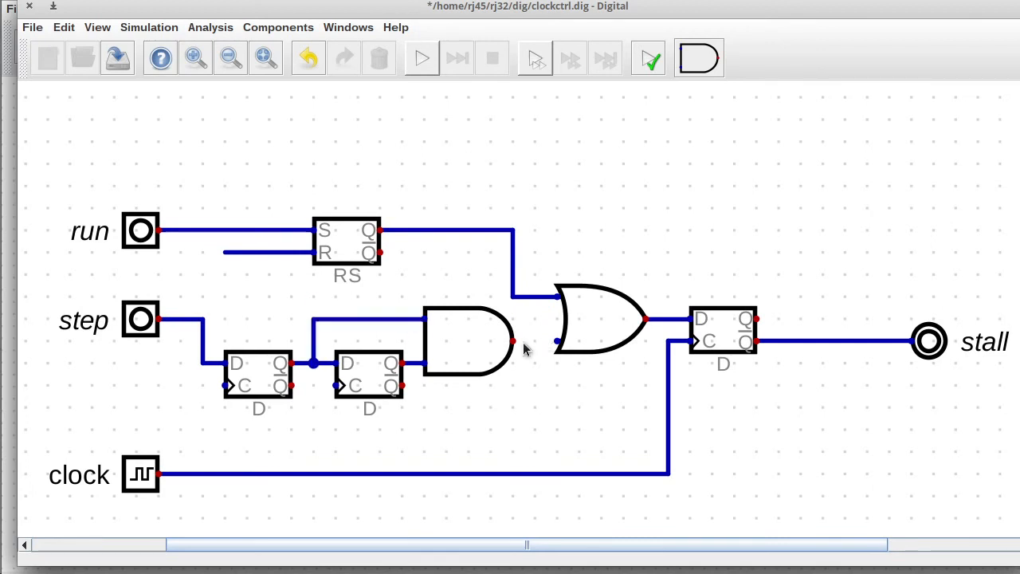
{"action": "left_click", "coordinate": [514, 341]}
{"action": "left_click", "coordinate": [558, 341]}
Move the step input down in line with the first D flip-flop's D pin.
{"action": "mouse_move", "coordinate": [87, 278]}
{"action": "left_mouse_down"}
{"action": "mouse_move", "coordinate": [218, 335]}
{"action": "mouse_move", "coordinate": [201, 367]}
{"action": "left_mouse_up"}
{"action": "left_click", "coordinate": [141, 321]}
{"action": "left_click", "coordinate": [141, 365]}
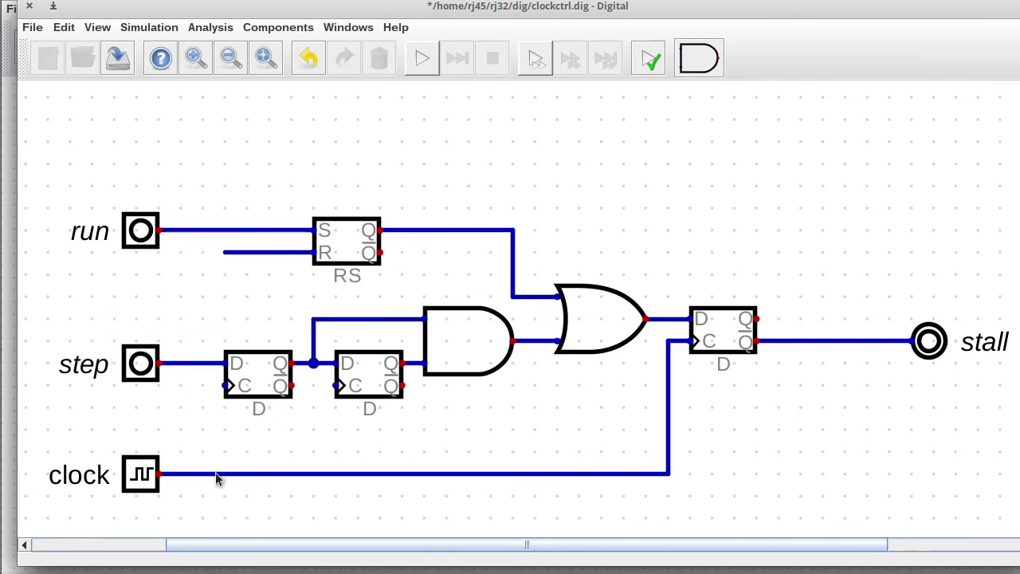
Wire the clock line to the clock pins of both new D flip-flops.
{"action": "left_click", "coordinate": [206, 474]}
{"action": "left_click", "coordinate": [225, 386]}
{"action": "left_click", "coordinate": [335, 386]}
{"action": "left_click", "coordinate": [313, 474]}
Wire the step line to the RS flip-flop's reset input and save the circuit.
{"action": "left_click", "coordinate": [202, 363]}
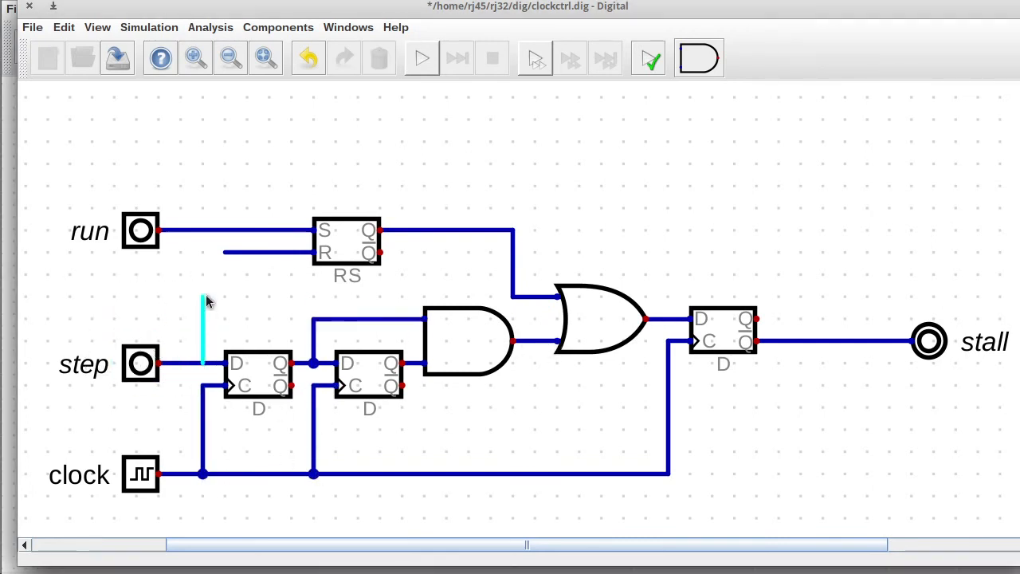
{"action": "left_click", "coordinate": [225, 252]}
{"action": "key", "text": "ctrl+s"}
Enable the clock input's real-time clock and set its frequency to 10 Hz.
{"action": "right_click", "coordinate": [143, 483]}
{"action": "left_click_drag", "start_coordinate": [157, 402], "coordinate": [207, 302]}
{"action": "left_click", "coordinate": [163, 374]}
{"action": "left_click", "coordinate": [290, 399]}
{"action": "left_click", "coordinate": [268, 463]}
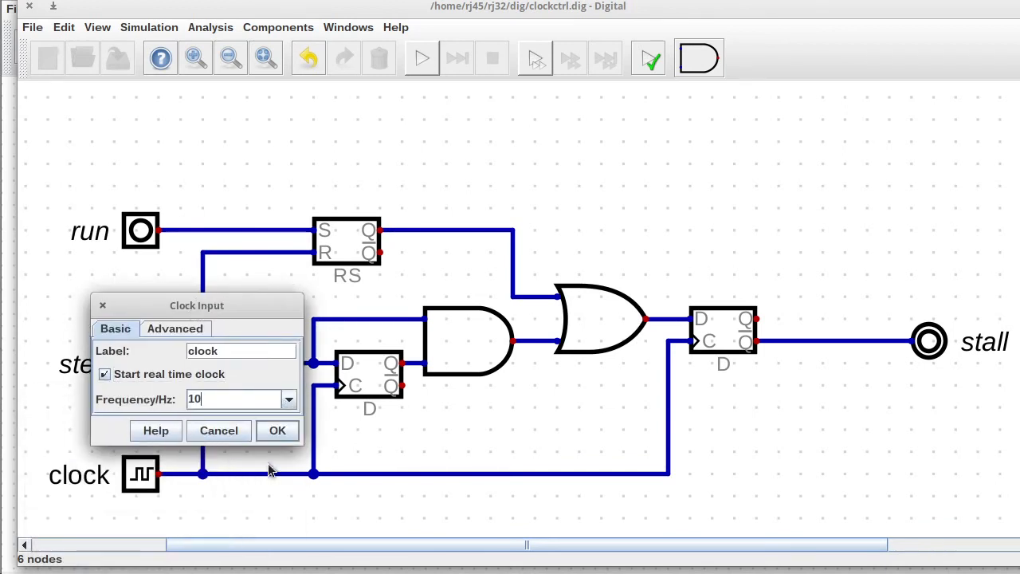
{"action": "left_click", "coordinate": [277, 429]}
Simulate the clock control circuit and pulse the step input several times to check the stall output, then stop.
{"action": "left_click", "coordinate": [422, 58]}
{"action": "left_click", "coordinate": [143, 364]}
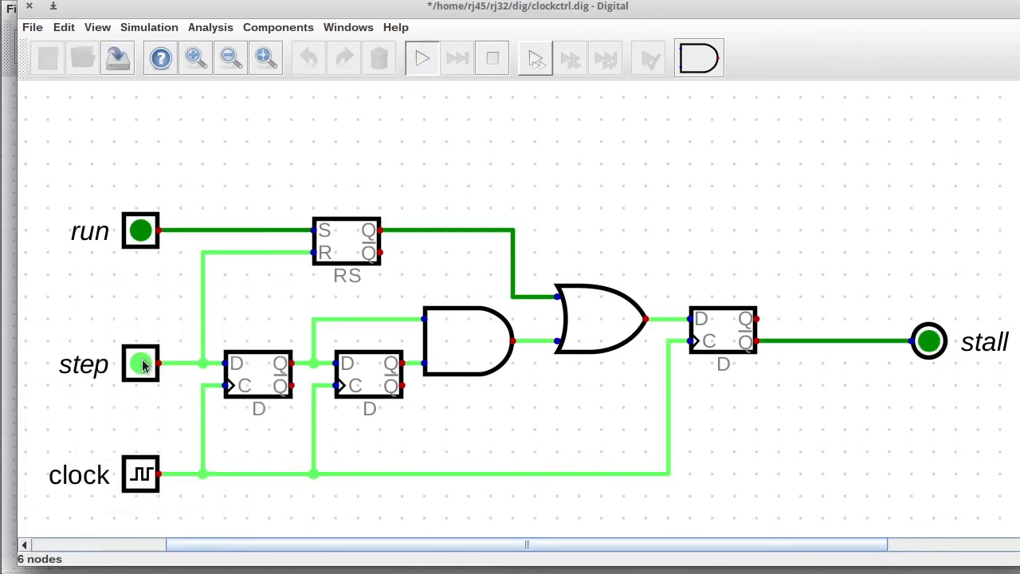
{"action": "left_click", "coordinate": [143, 364]}
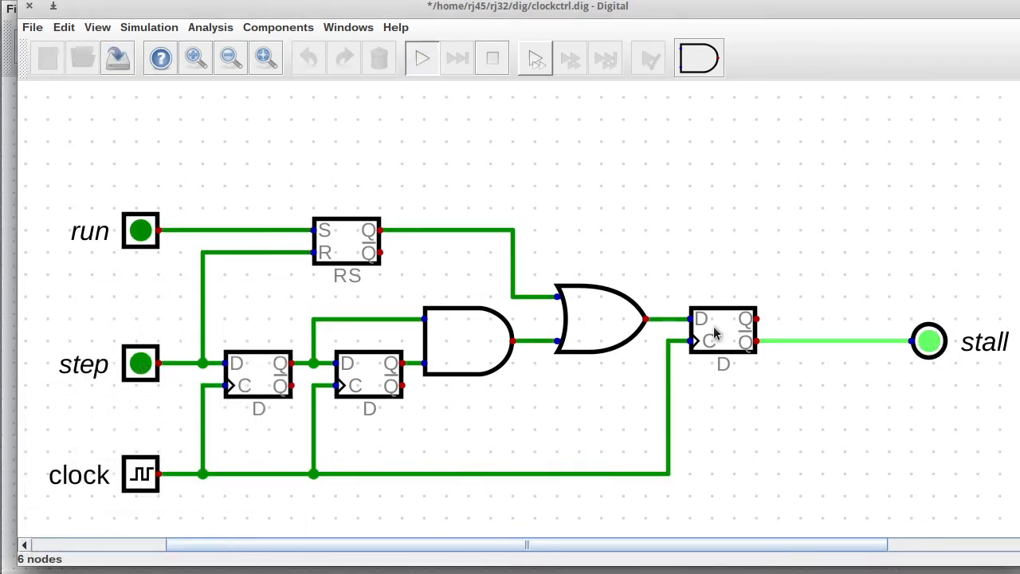
{"action": "left_click", "coordinate": [142, 363]}
{"action": "left_click", "coordinate": [142, 364]}
{"action": "left_click", "coordinate": [142, 364]}
{"action": "left_click", "coordinate": [142, 363]}
{"action": "left_click", "coordinate": [493, 58]}
Move the AND gate down so its inputs connect to the first flip-flop's Q and the second flip-flop's inverted Q.
{"action": "left_click_drag", "start_coordinate": [303, 292], "coordinate": [529, 396]}
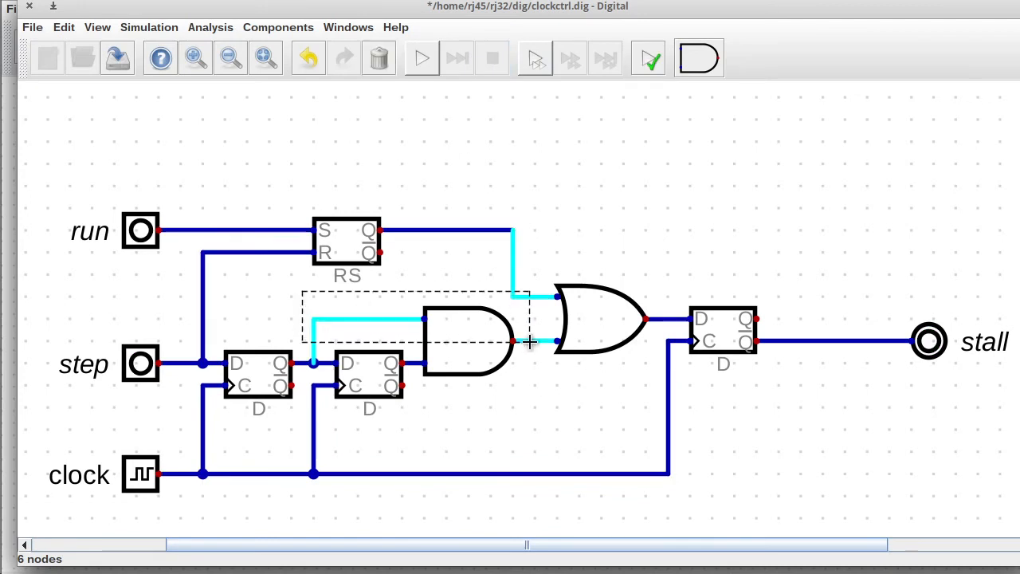
{"action": "left_click", "coordinate": [517, 437]}
{"action": "left_click", "coordinate": [485, 367]}
{"action": "left_click", "coordinate": [484, 384]}
{"action": "left_click_drag", "start_coordinate": [403, 353], "coordinate": [423, 386]}
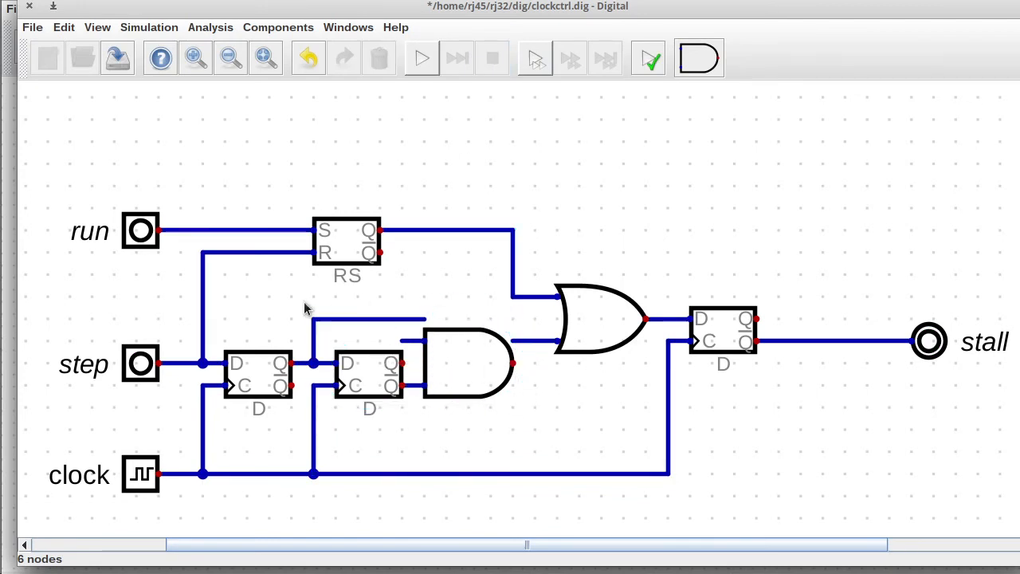
{"action": "left_click_drag", "start_coordinate": [305, 308], "coordinate": [428, 330]}
{"action": "left_click_drag", "start_coordinate": [386, 327], "coordinate": [385, 349]}
Shift the step input, both D flip-flops and the AND gate up, and straighten the AND-to-OR wire.
{"action": "left_click_drag", "start_coordinate": [86, 314], "coordinate": [522, 429]}
{"action": "left_click_drag", "start_coordinate": [495, 367], "coordinate": [496, 345]}
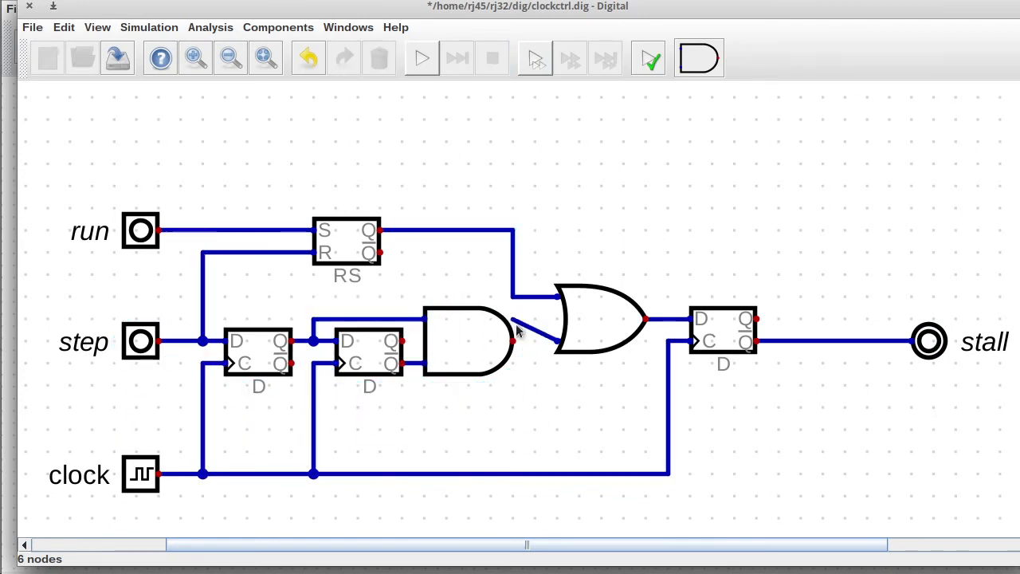
{"action": "left_click_drag", "start_coordinate": [502, 309], "coordinate": [528, 334]}
{"action": "left_click_drag", "start_coordinate": [521, 331], "coordinate": [520, 354]}
Simulate the circuit and pulse the step input repeatedly to check that each press releases the stall output once.
{"action": "left_click", "coordinate": [421, 58]}
{"action": "left_click", "coordinate": [139, 342]}
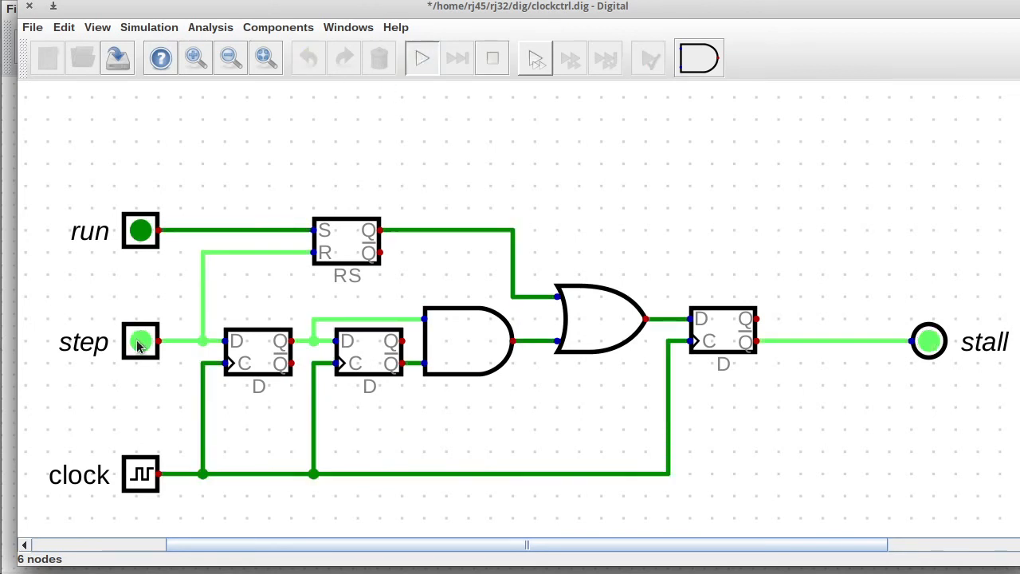
{"action": "left_click", "coordinate": [138, 341]}
{"action": "left_click", "coordinate": [138, 341]}
{"action": "left_click", "coordinate": [138, 340]}
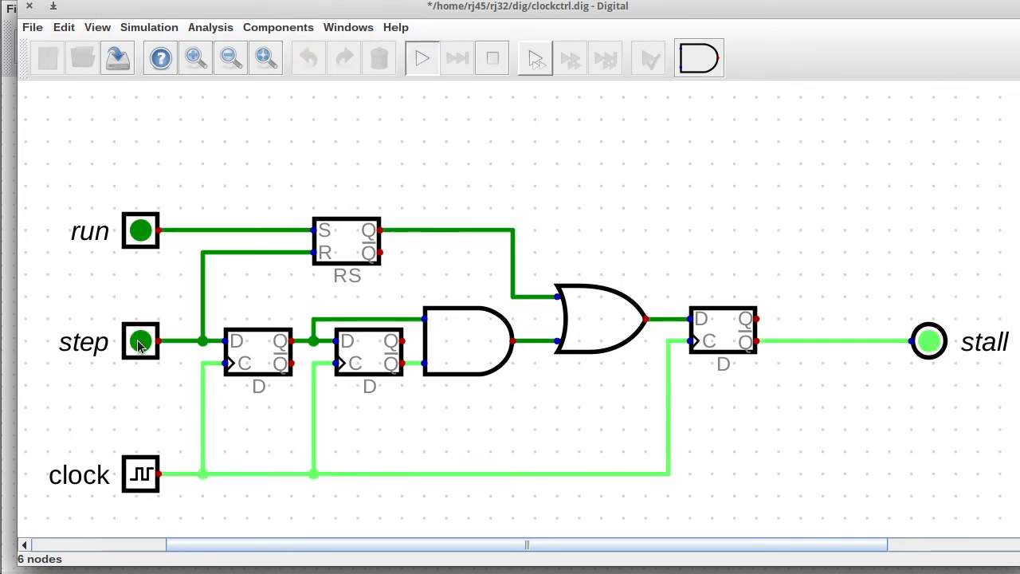
{"action": "left_click", "coordinate": [138, 341]}
{"action": "left_click", "coordinate": [138, 341]}
{"action": "left_click", "coordinate": [137, 340]}
{"action": "left_click", "coordinate": [138, 341]}
{"action": "left_click", "coordinate": [137, 340]}
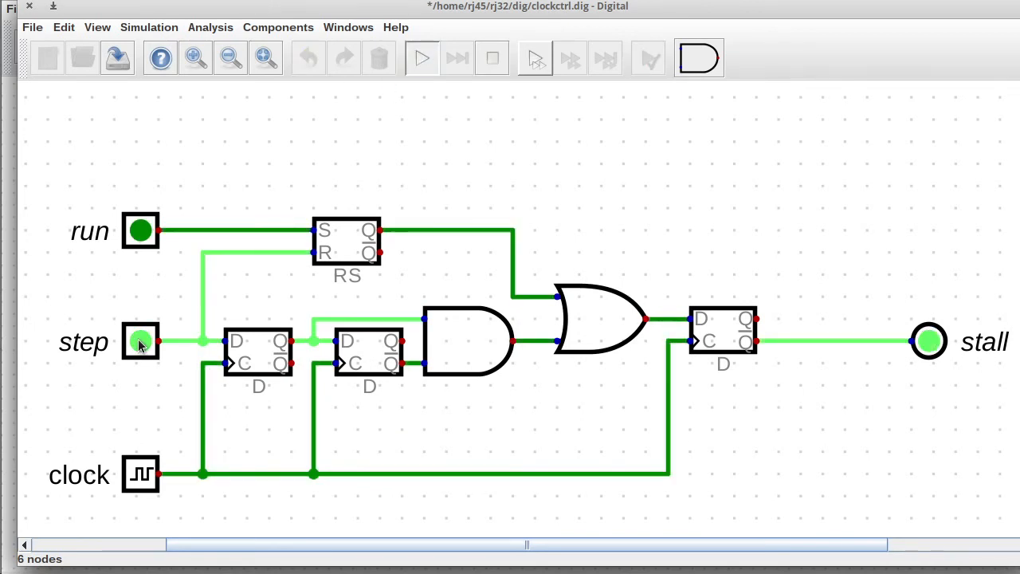
{"action": "left_click", "coordinate": [137, 341]}
Alternate run and step presses to test how the RS flip-flop switches between running and stalling, then stop the simulation.
{"action": "left_click", "coordinate": [139, 231]}
{"action": "left_click", "coordinate": [139, 231]}
{"action": "left_click", "coordinate": [137, 340]}
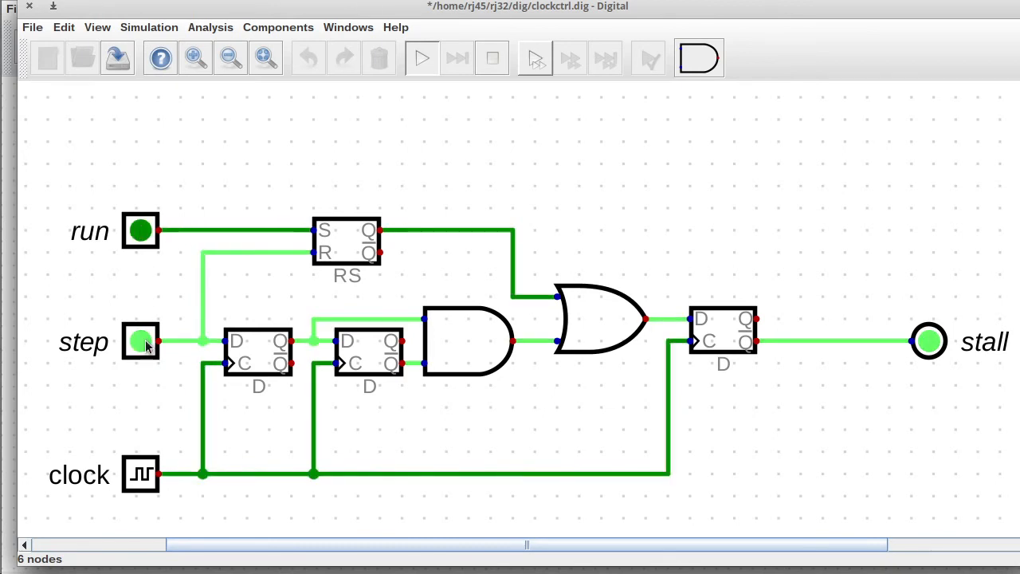
{"action": "left_click", "coordinate": [137, 341]}
{"action": "left_click", "coordinate": [139, 231]}
{"action": "left_click", "coordinate": [139, 342]}
{"action": "left_click", "coordinate": [139, 342]}
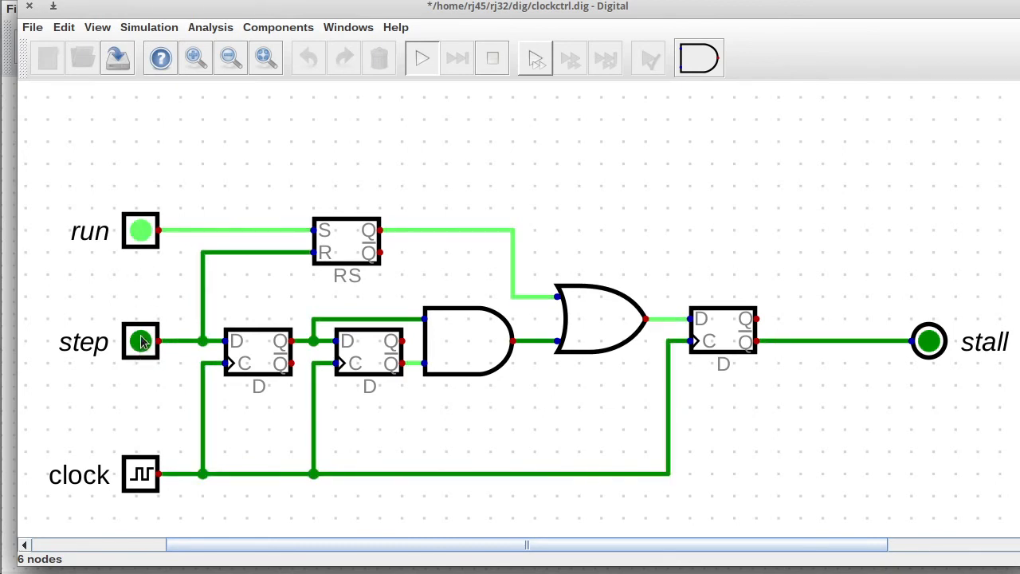
{"action": "left_click", "coordinate": [143, 231]}
{"action": "left_click", "coordinate": [141, 231]}
{"action": "left_click", "coordinate": [138, 234]}
{"action": "left_click", "coordinate": [140, 340]}
{"action": "left_click", "coordinate": [140, 340]}
{"action": "left_click", "coordinate": [139, 234]}
{"action": "left_click", "coordinate": [138, 234]}
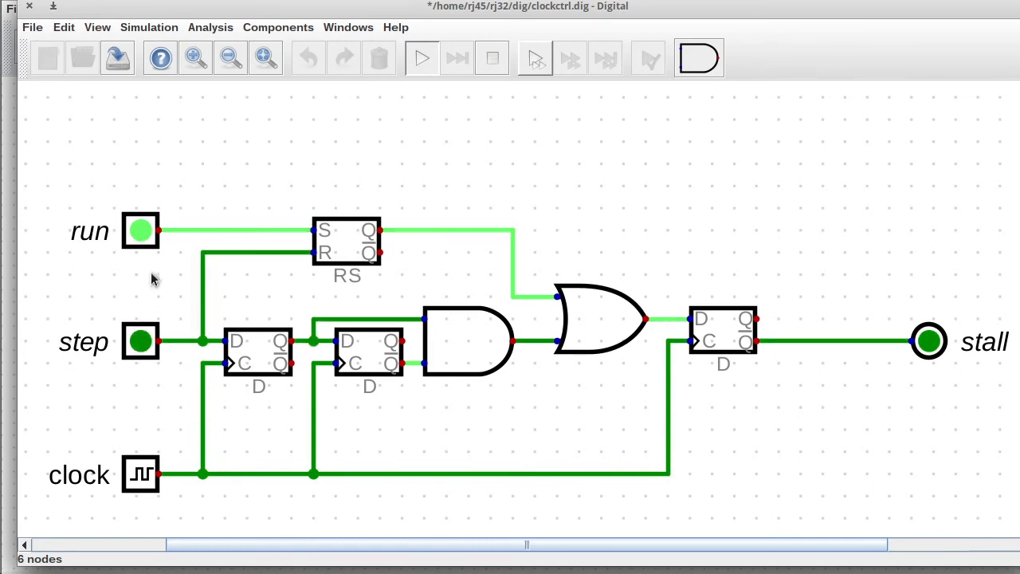
{"action": "left_click", "coordinate": [139, 342]}
{"action": "left_click", "coordinate": [139, 342]}
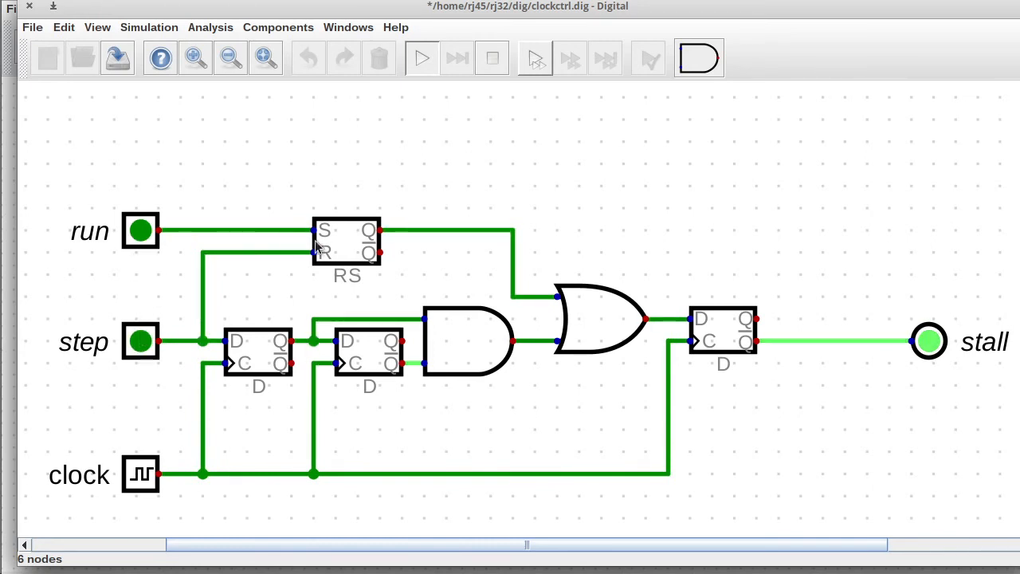
{"action": "left_click", "coordinate": [491, 61]}
Delete the wire from step to the RS flip-flop's reset input and shift the OR gate and output flip-flop right.
{"action": "left_click_drag", "start_coordinate": [187, 232], "coordinate": [219, 262]}
{"action": "key", "text": "Delete"}
{"action": "left_click_drag", "start_coordinate": [527, 209], "coordinate": [816, 514]}
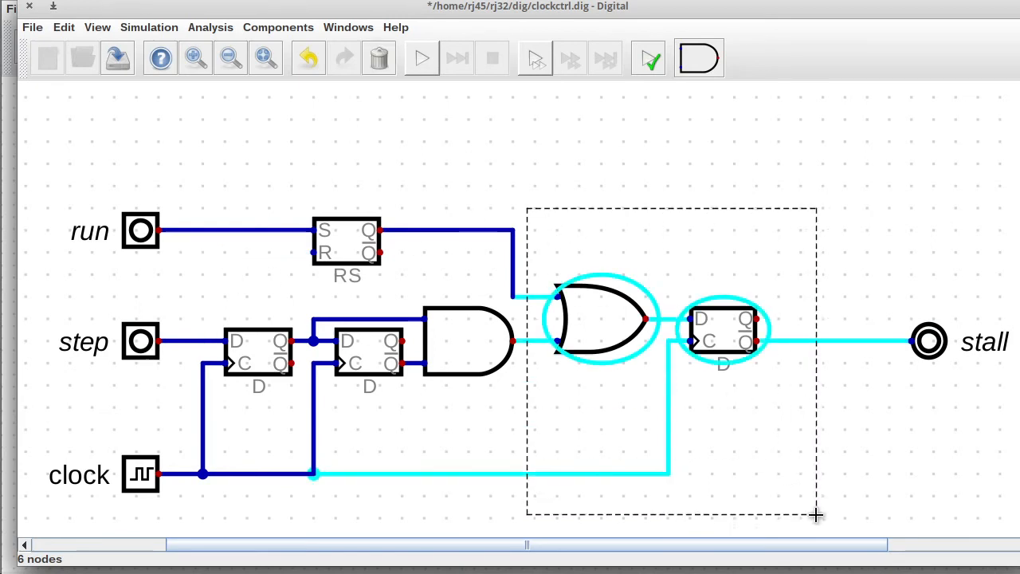
{"action": "left_click_drag", "start_coordinate": [731, 426], "coordinate": [777, 426]}
{"action": "left_click_drag", "start_coordinate": [485, 207], "coordinate": [550, 314]}
{"action": "left_click_drag", "start_coordinate": [536, 269], "coordinate": [581, 268]}
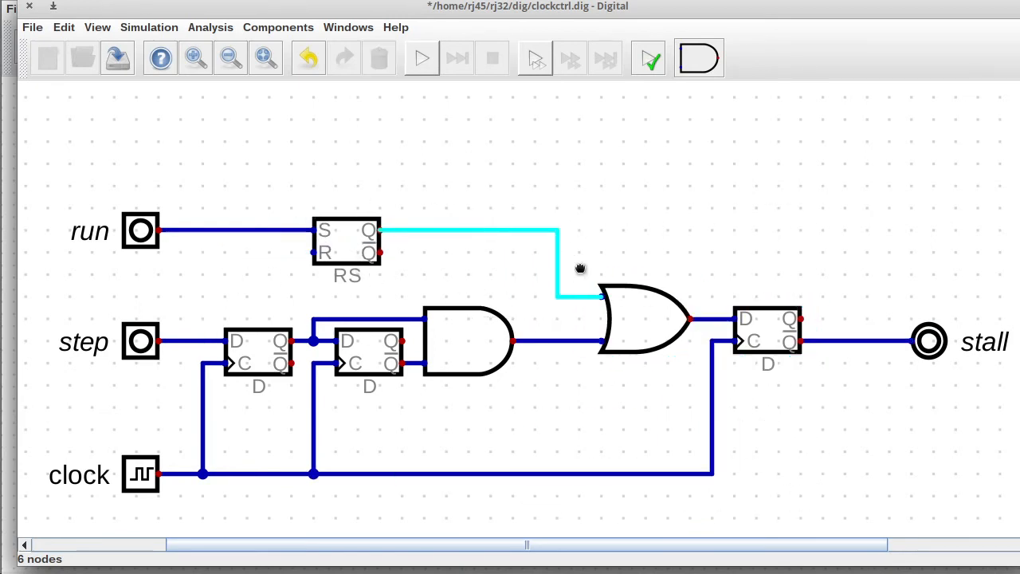
Move the RS flip-flop right past the AND gate, and shift the OR gate and output flip-flop farther right.
{"action": "left_click_drag", "start_coordinate": [276, 173], "coordinate": [444, 295]}
{"action": "left_click_drag", "start_coordinate": [393, 236], "coordinate": [571, 236]}
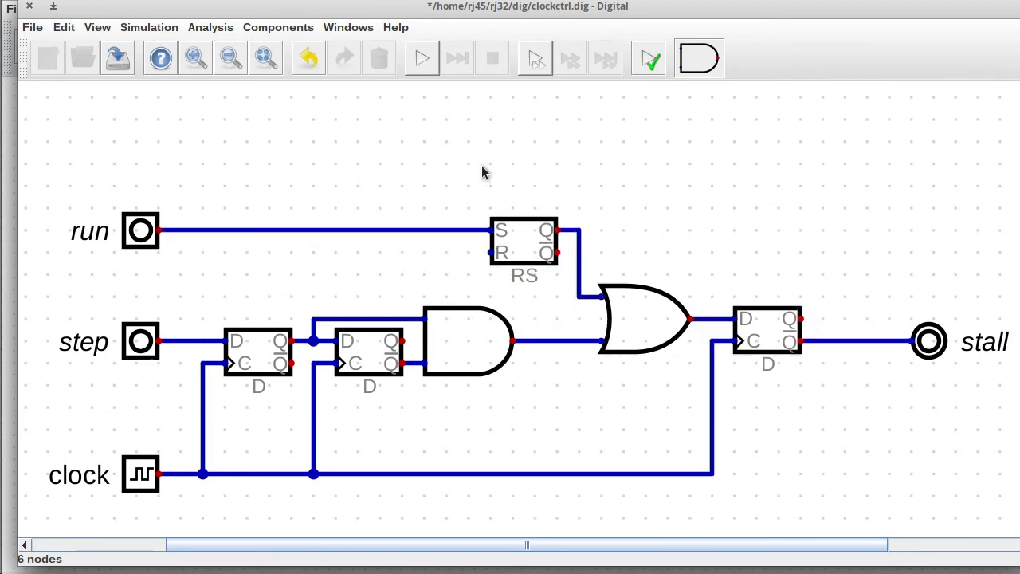
{"action": "left_click_drag", "start_coordinate": [561, 176], "coordinate": [826, 502]}
{"action": "left_click_drag", "start_coordinate": [749, 410], "coordinate": [815, 406]}
Move the RS flip-flop right near the OR gate and wire the AND gate's output to its reset input.
{"action": "left_click_drag", "start_coordinate": [473, 184], "coordinate": [589, 287]}
{"action": "left_click_drag", "start_coordinate": [580, 259], "coordinate": [647, 259]}
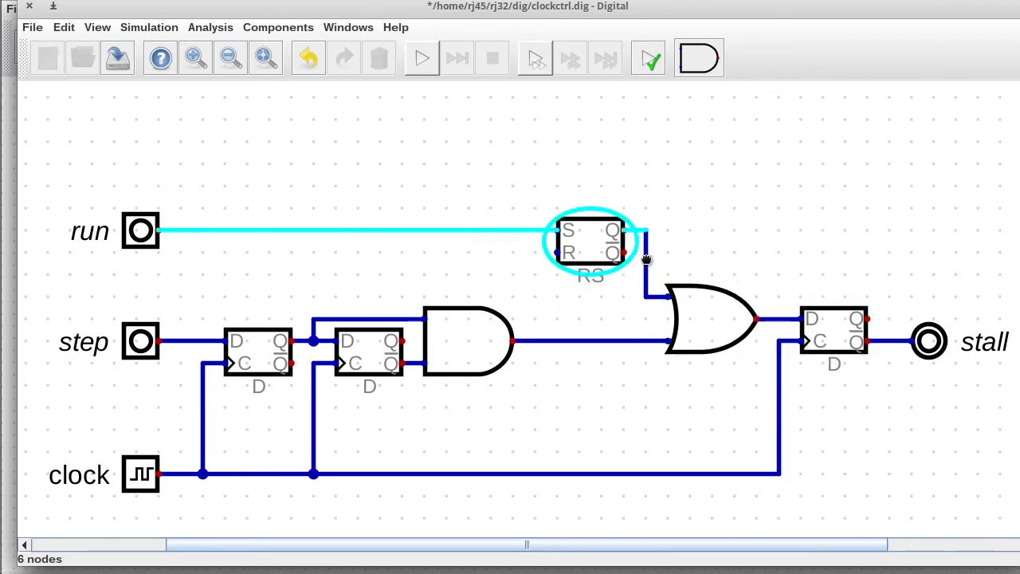
{"action": "left_click", "coordinate": [535, 341]}
{"action": "left_click", "coordinate": [559, 252]}
Simulate the reworked circuit and alternate run and step presses to check the switch between running and stalling.
{"action": "left_click", "coordinate": [423, 59]}
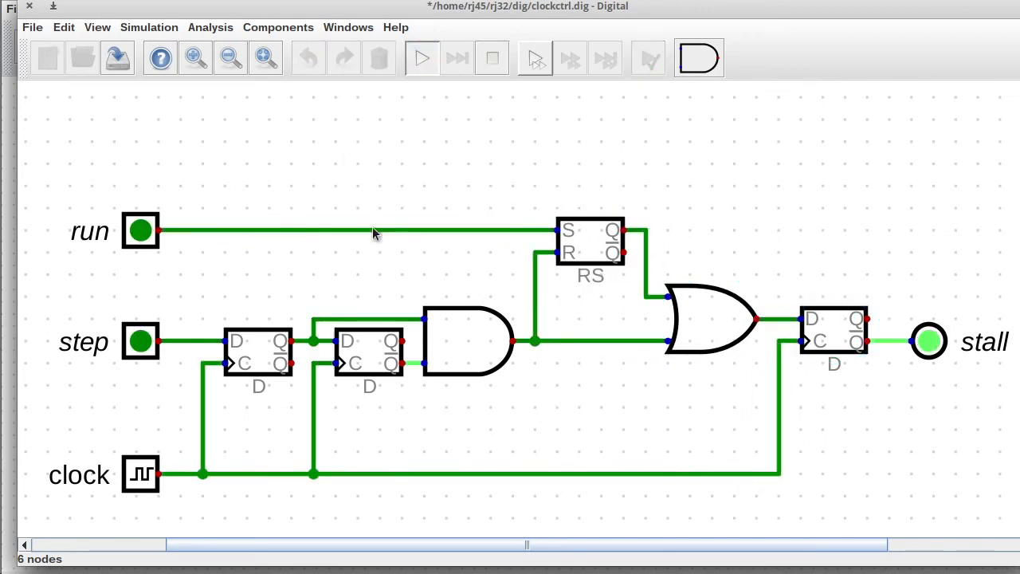
{"action": "left_click", "coordinate": [139, 231]}
{"action": "left_click", "coordinate": [491, 60]}
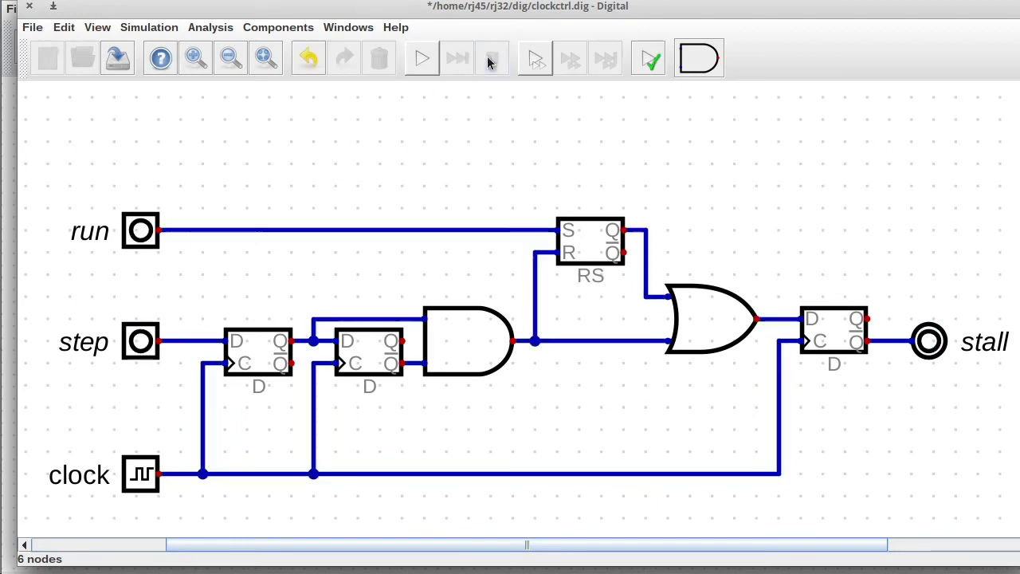
{"action": "left_click", "coordinate": [422, 58]}
{"action": "left_click", "coordinate": [139, 231]}
{"action": "left_click", "coordinate": [138, 234]}
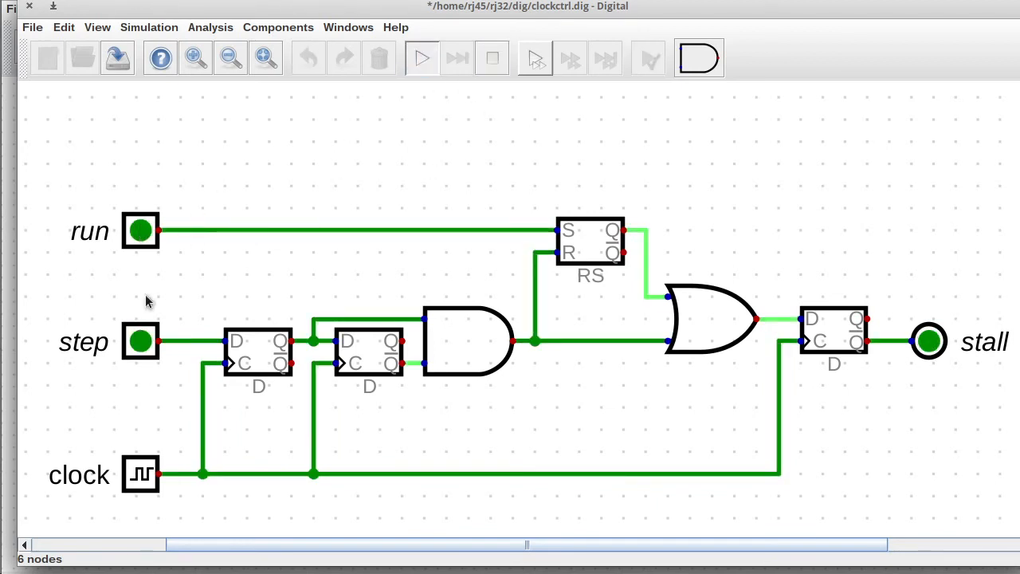
{"action": "left_click", "coordinate": [145, 344]}
{"action": "left_click", "coordinate": [145, 345]}
{"action": "left_click", "coordinate": [145, 234]}
{"action": "left_click", "coordinate": [145, 234]}
{"action": "left_click", "coordinate": [145, 346]}
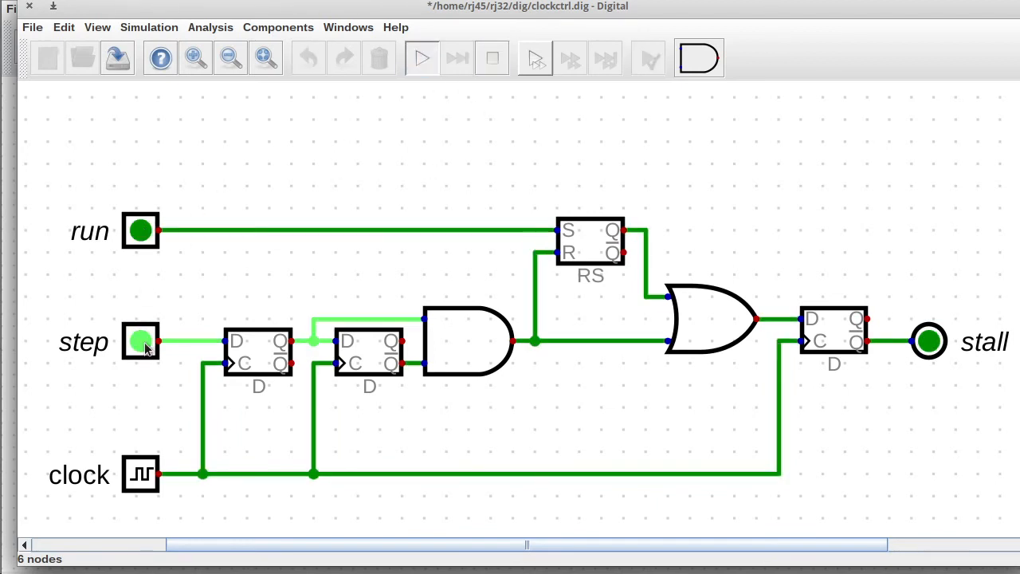
{"action": "left_click", "coordinate": [145, 346]}
{"action": "left_click", "coordinate": [144, 235]}
{"action": "left_click", "coordinate": [144, 235]}
{"action": "left_click", "coordinate": [136, 345]}
{"action": "left_click", "coordinate": [137, 345]}
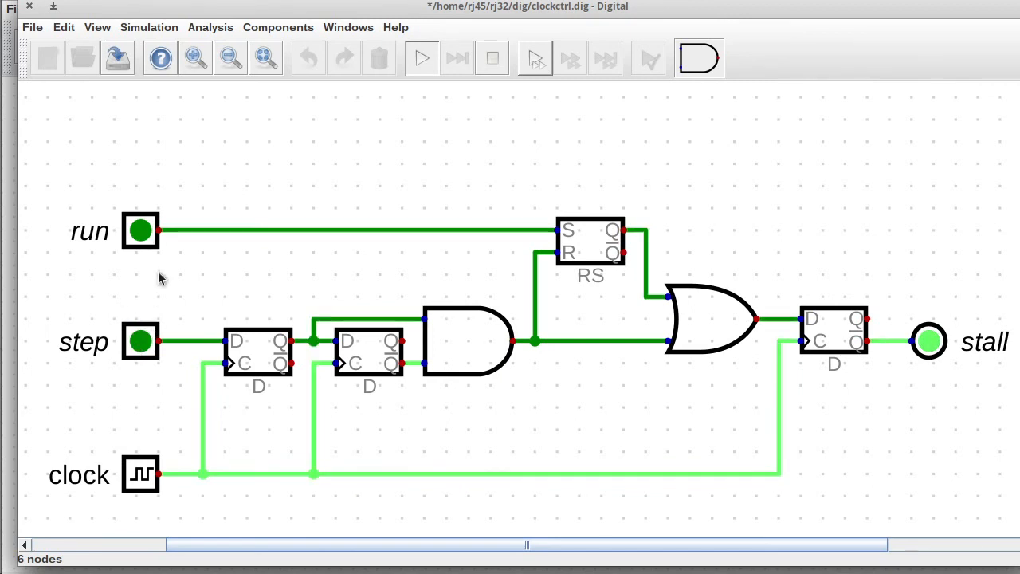
Test single-stepping with repeated step presses, including a return from run mode to the stalled state.
{"action": "left_click", "coordinate": [136, 231]}
{"action": "left_click", "coordinate": [140, 343]}
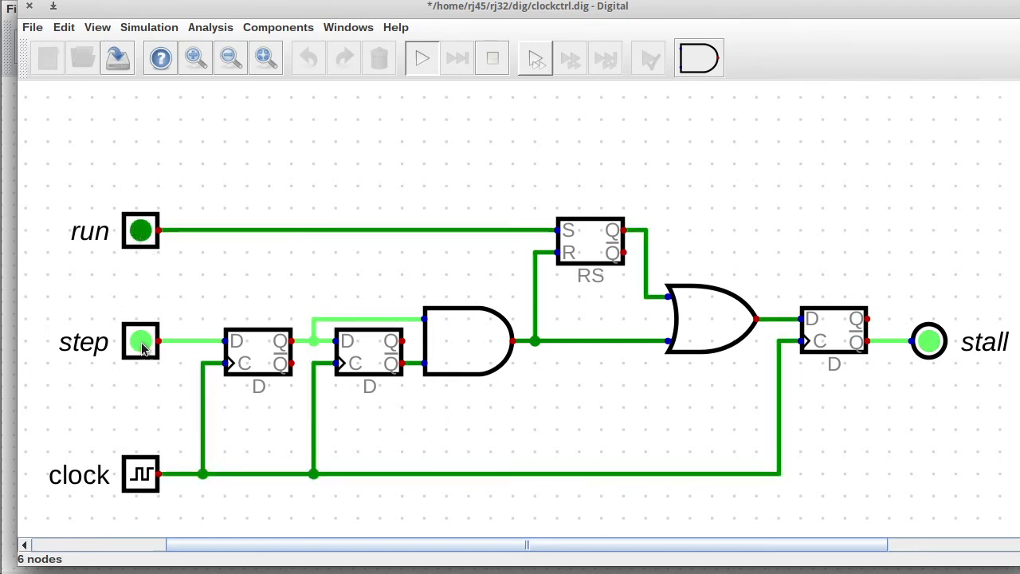
{"action": "left_click", "coordinate": [140, 343]}
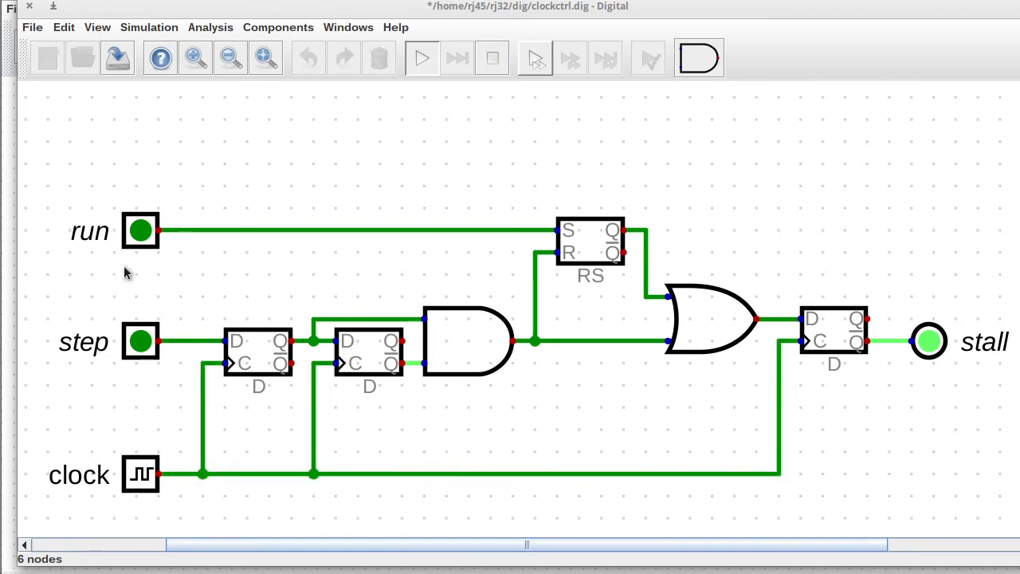
{"action": "left_click", "coordinate": [140, 337]}
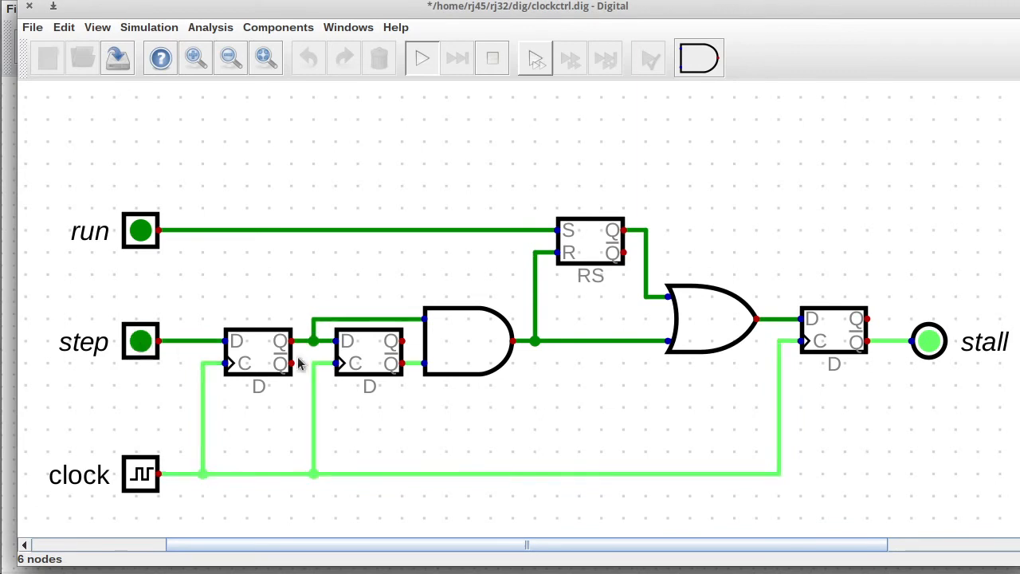
{"action": "left_click", "coordinate": [130, 333]}
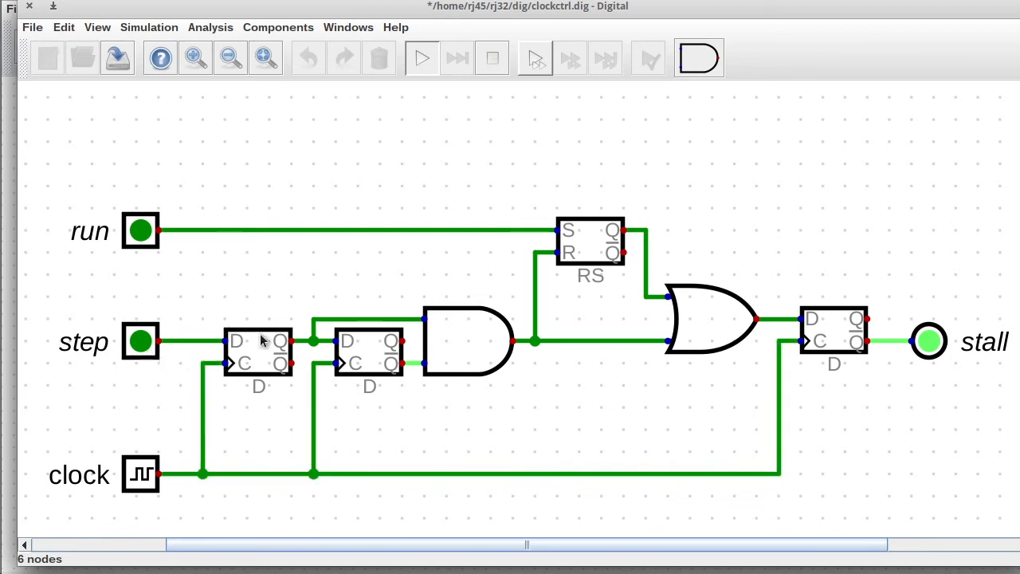
{"action": "left_click", "coordinate": [144, 342]}
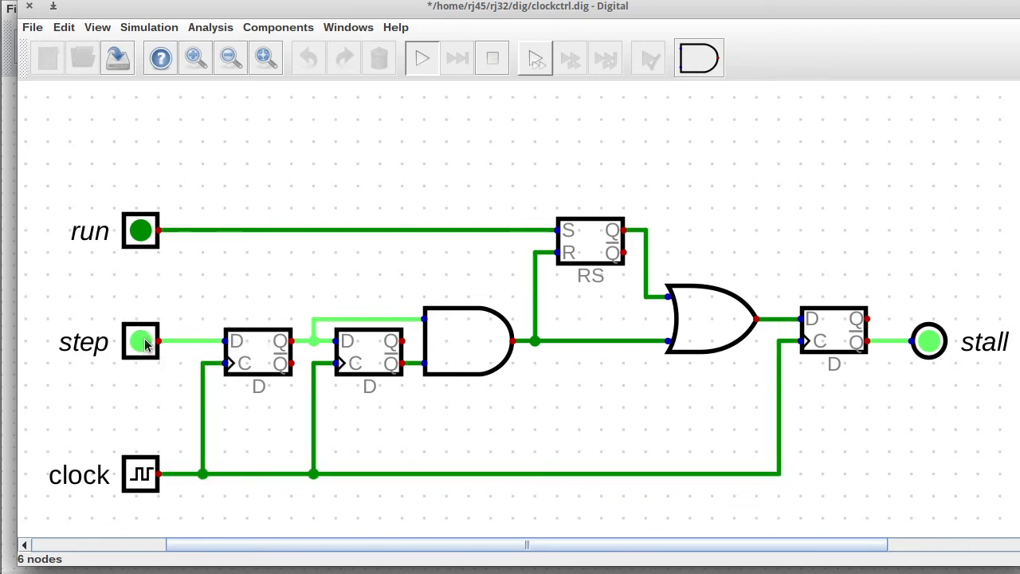
{"action": "left_click", "coordinate": [144, 343]}
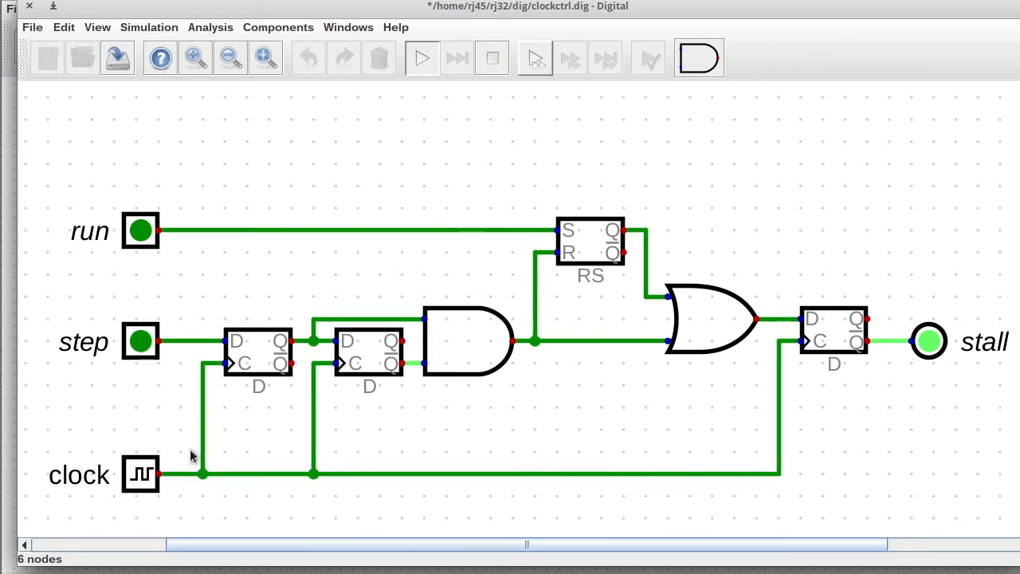
{"action": "left_click", "coordinate": [143, 343]}
{"action": "left_click", "coordinate": [144, 343]}
{"action": "left_click", "coordinate": [140, 231]}
{"action": "left_click", "coordinate": [139, 231]}
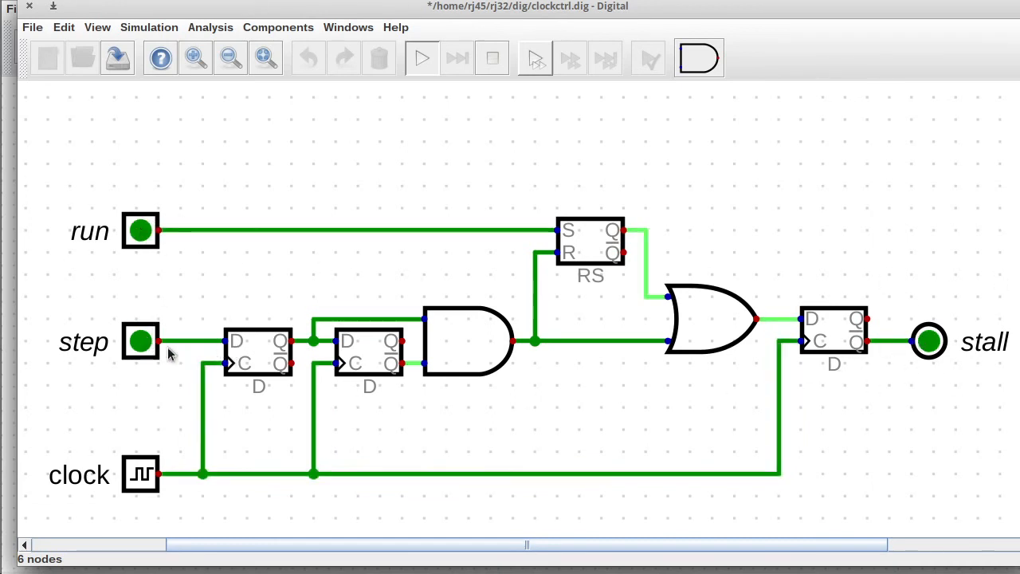
{"action": "left_click", "coordinate": [141, 342]}
{"action": "left_click", "coordinate": [139, 343]}
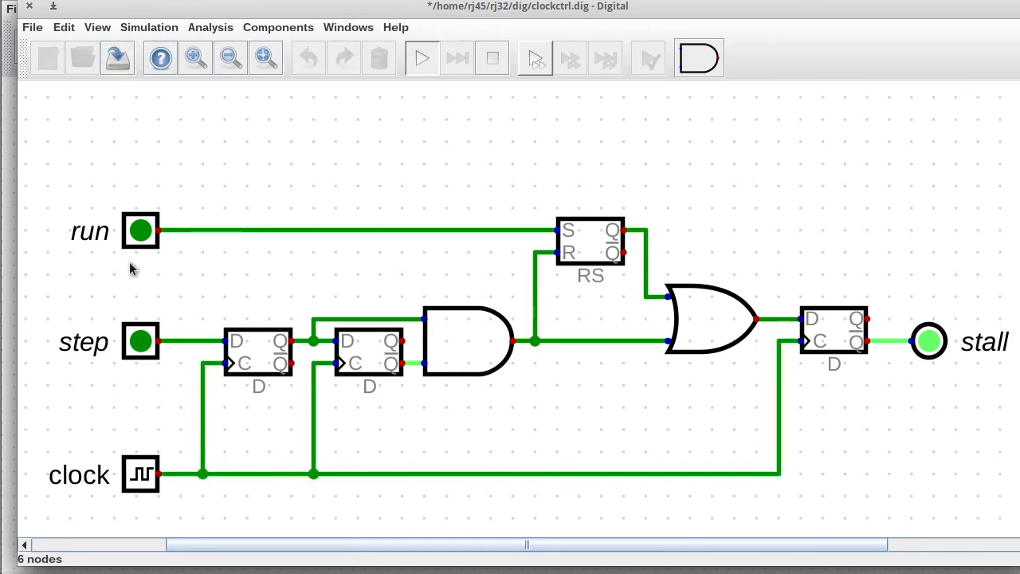
Stop the simulation and save the clock control circuit.
{"action": "left_click", "coordinate": [488, 60]}
{"action": "left_click", "coordinate": [119, 59]}
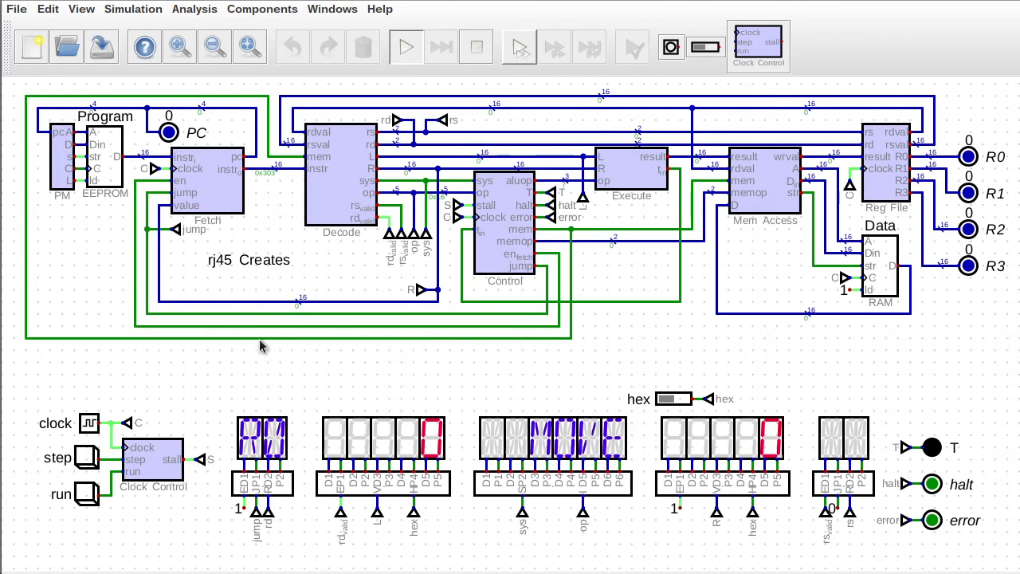
In the running processor circuit, single-step the program repeatedly with the step input and examine the PC and registers.
{"action": "left_click", "coordinate": [85, 461]}
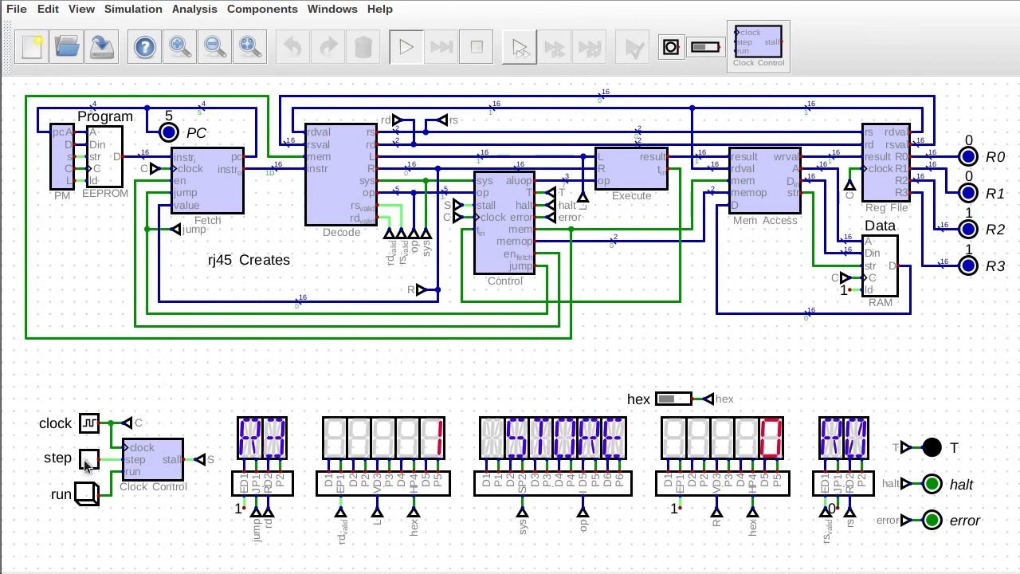
{"action": "left_click", "coordinate": [85, 462]}
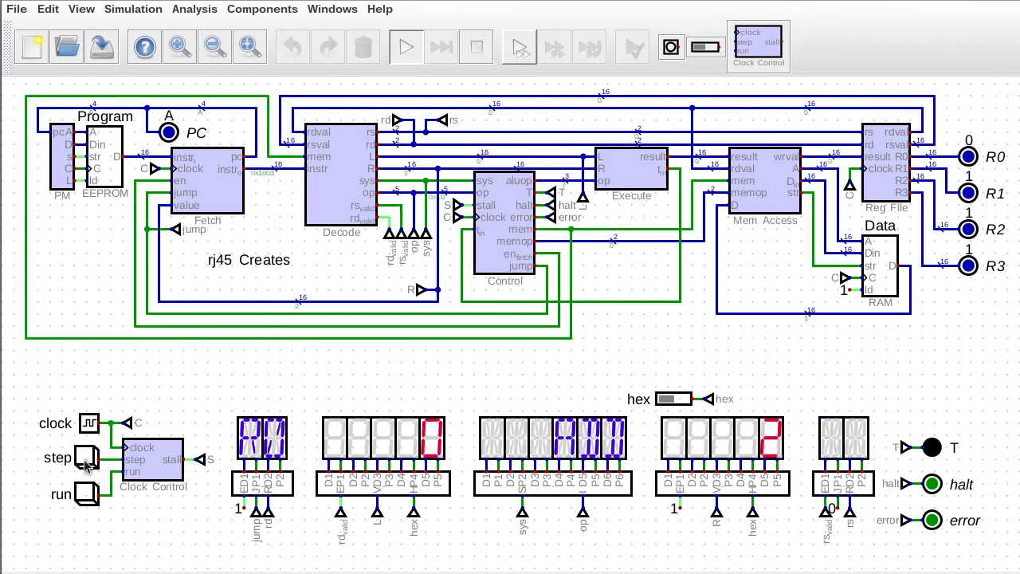
{"action": "left_click", "coordinate": [85, 462]}
{"action": "left_click", "coordinate": [85, 463]}
{"action": "left_click", "coordinate": [85, 462]}
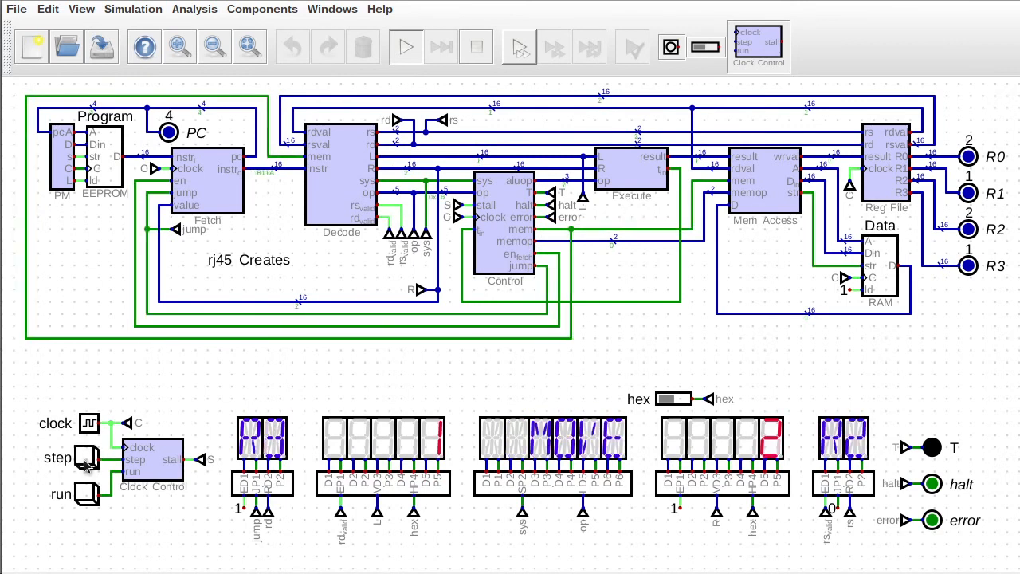
{"action": "left_click", "coordinate": [85, 462]}
{"action": "left_click", "coordinate": [85, 462]}
{"action": "left_click", "coordinate": [86, 462]}
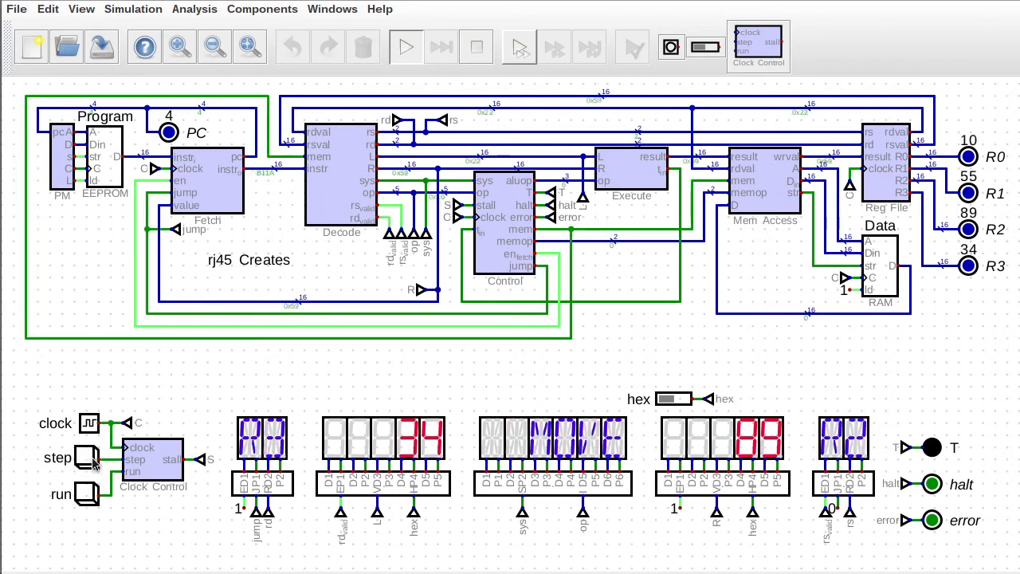
Continue single-stepping the processor through further loops of the program, checking the instruction displays and registers R0 to R3.
{"action": "left_click", "coordinate": [88, 463]}
{"action": "left_click", "coordinate": [88, 463]}
{"action": "left_click", "coordinate": [87, 464]}
{"action": "left_click", "coordinate": [88, 464]}
{"action": "left_click", "coordinate": [88, 463]}
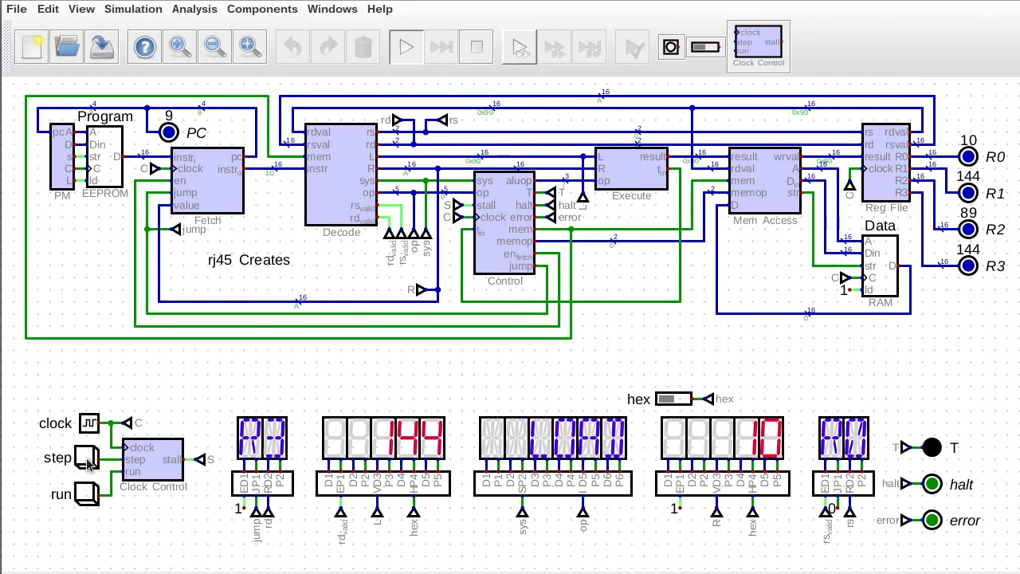
{"action": "left_click", "coordinate": [88, 463]}
{"action": "left_click", "coordinate": [88, 464]}
{"action": "left_click", "coordinate": [88, 464]}
{"action": "left_click", "coordinate": [87, 464]}
{"action": "left_click", "coordinate": [87, 464]}
{"action": "left_click", "coordinate": [87, 464]}
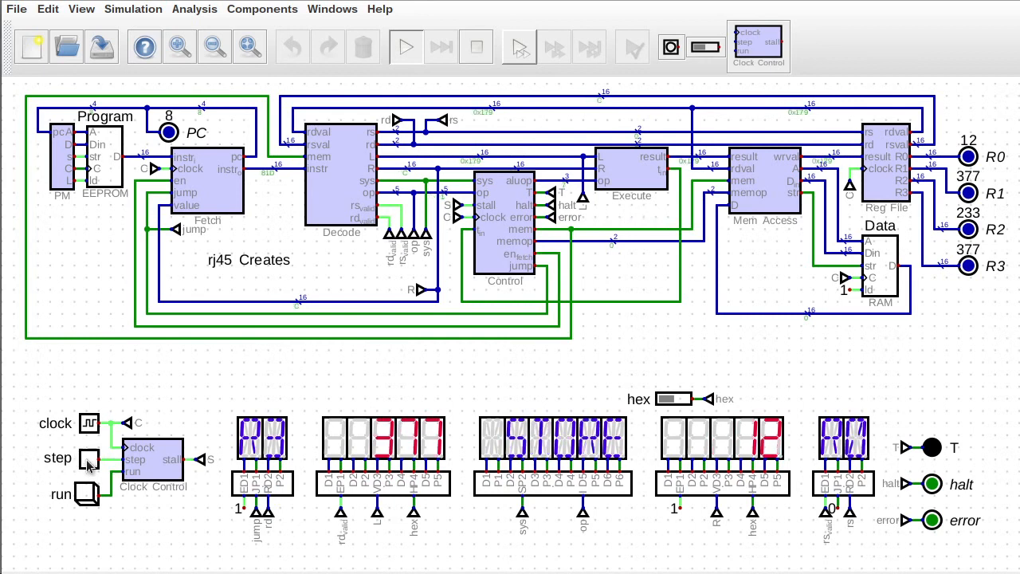
{"action": "left_click", "coordinate": [88, 464]}
{"action": "left_click", "coordinate": [88, 464]}
{"action": "left_click", "coordinate": [87, 464]}
{"action": "left_click", "coordinate": [87, 463]}
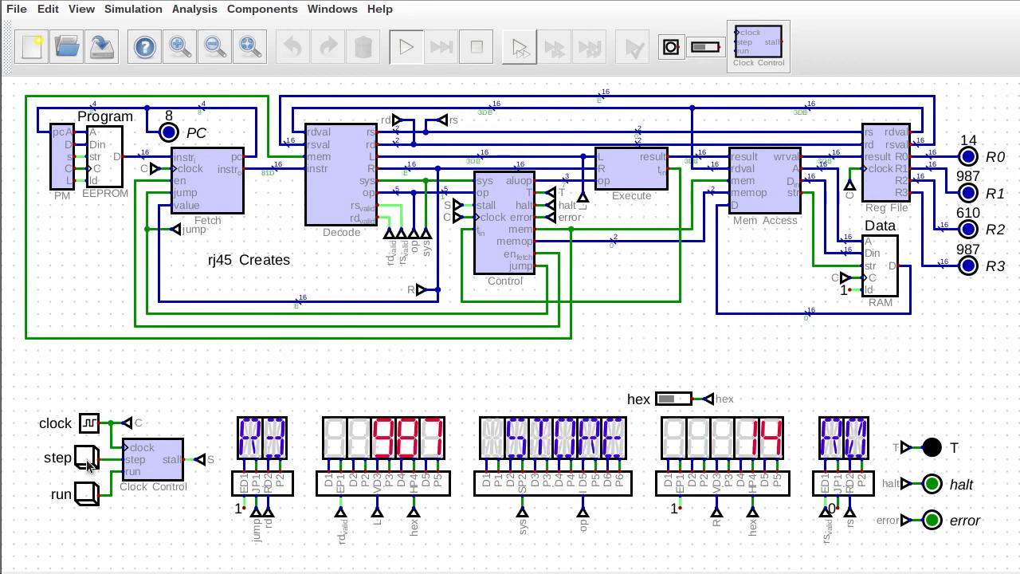
{"action": "left_click", "coordinate": [88, 464]}
{"action": "left_click", "coordinate": [87, 464]}
{"action": "left_click", "coordinate": [88, 464]}
{"action": "left_click", "coordinate": [87, 464]}
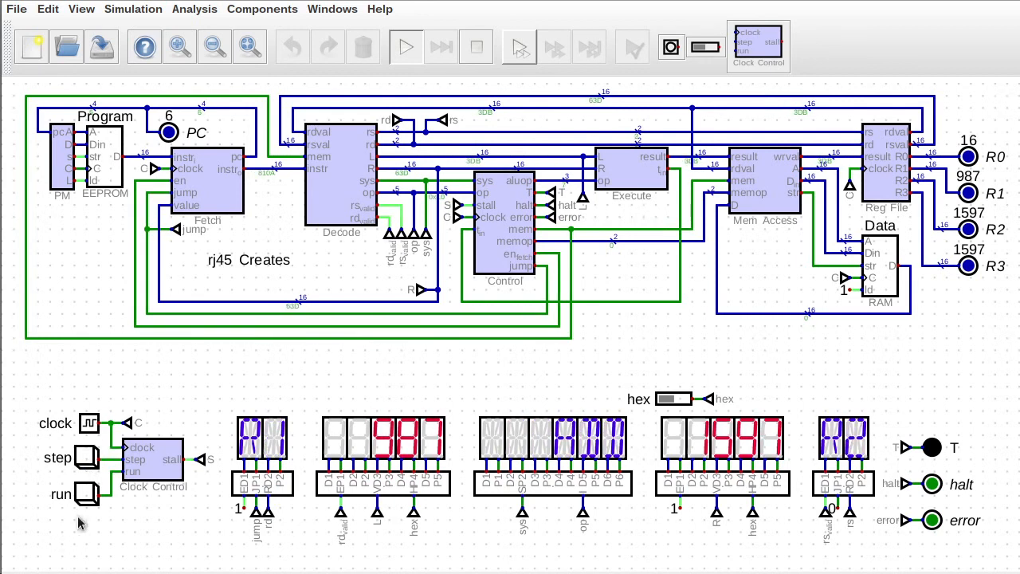
Switch the processor from single-stepping to continuous running with the run input and inspect the value on the Fetch value wire.
{"action": "left_click", "coordinate": [86, 494]}
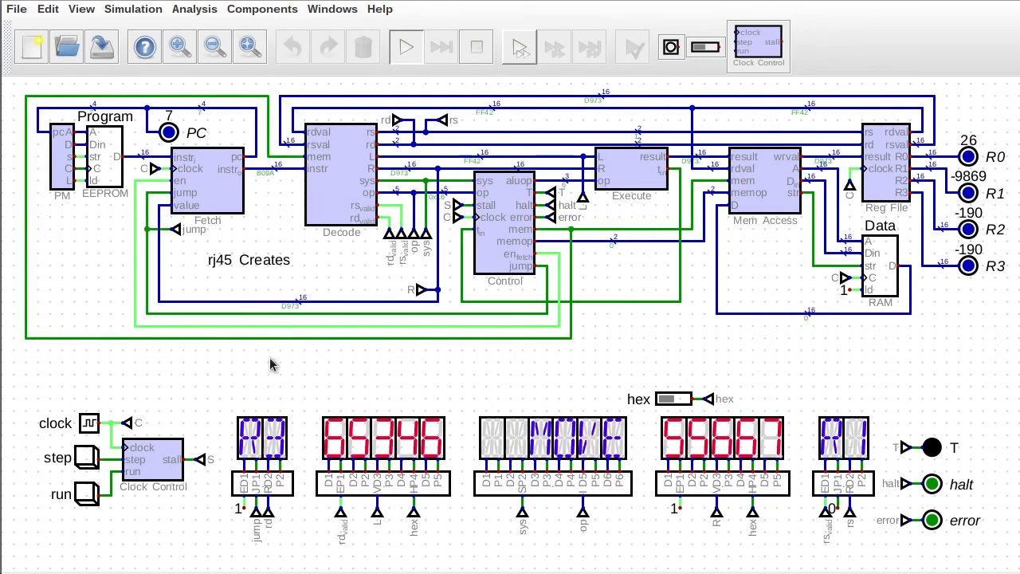
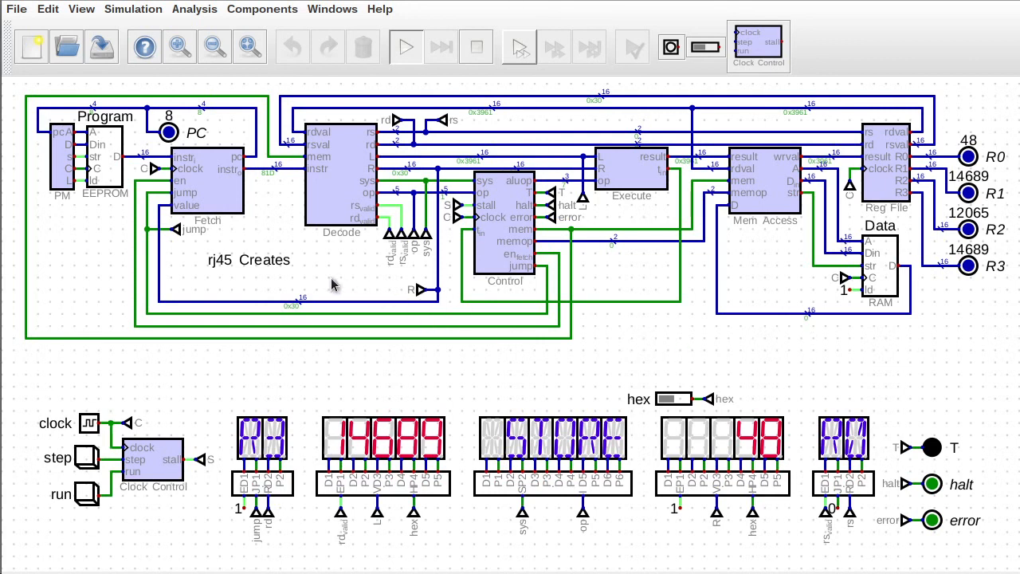
{"action": "mouse_move", "coordinate": [324, 302]}
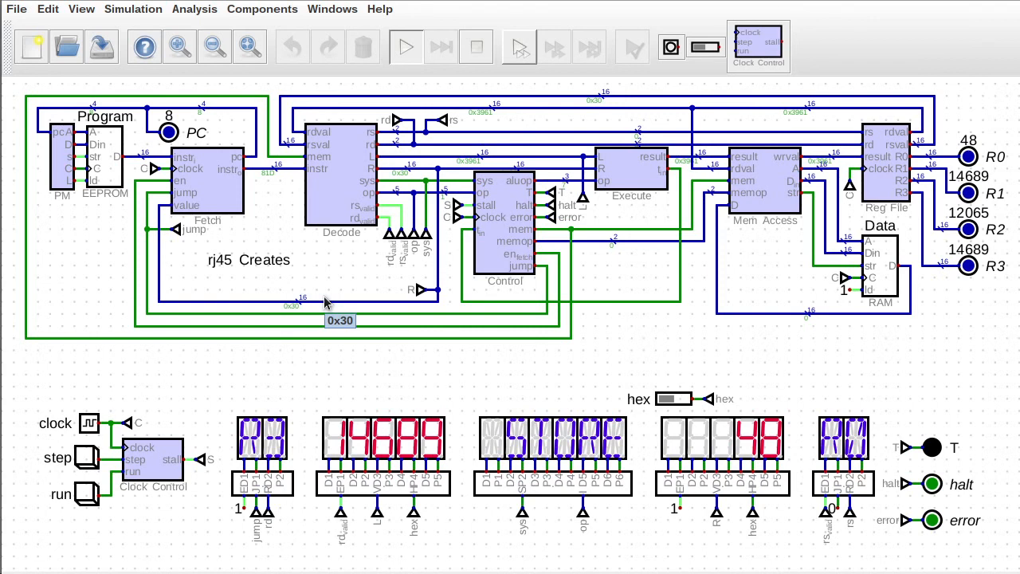